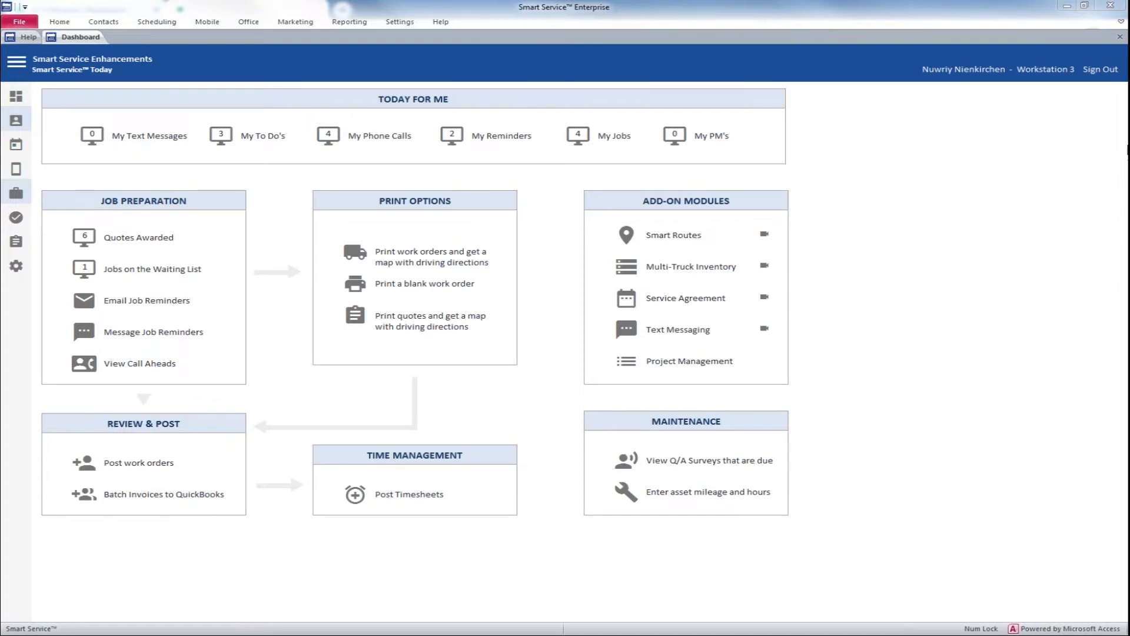
Step: Open the text message job reminder settings in the Smart Service add-ons setup
left_click(18, 66)
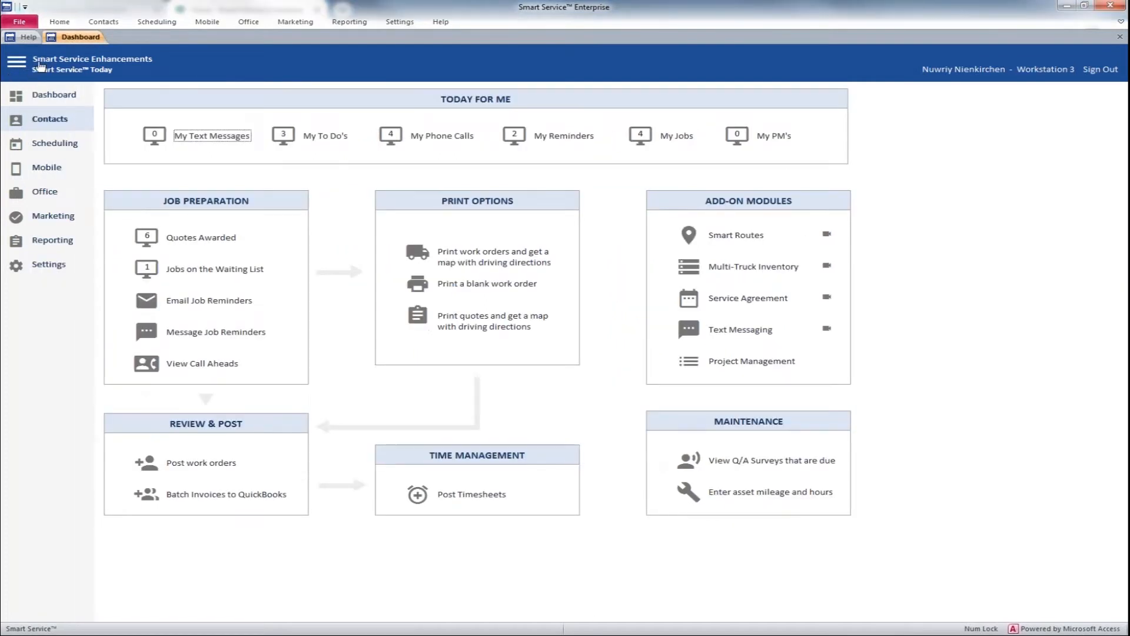
left_click(41, 267)
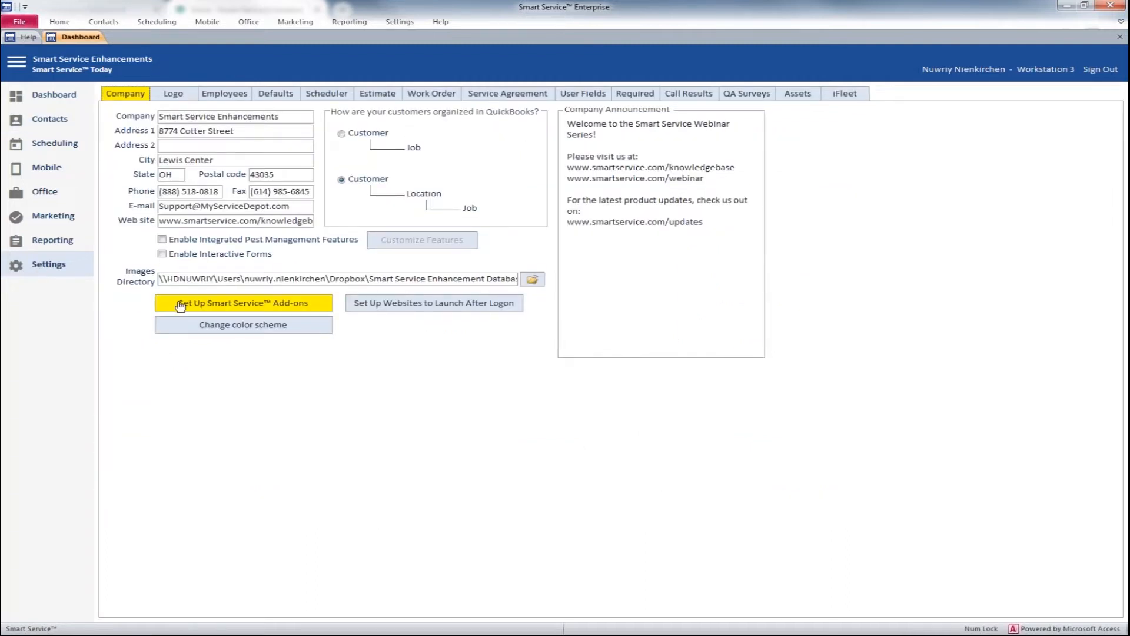
left_click(216, 302)
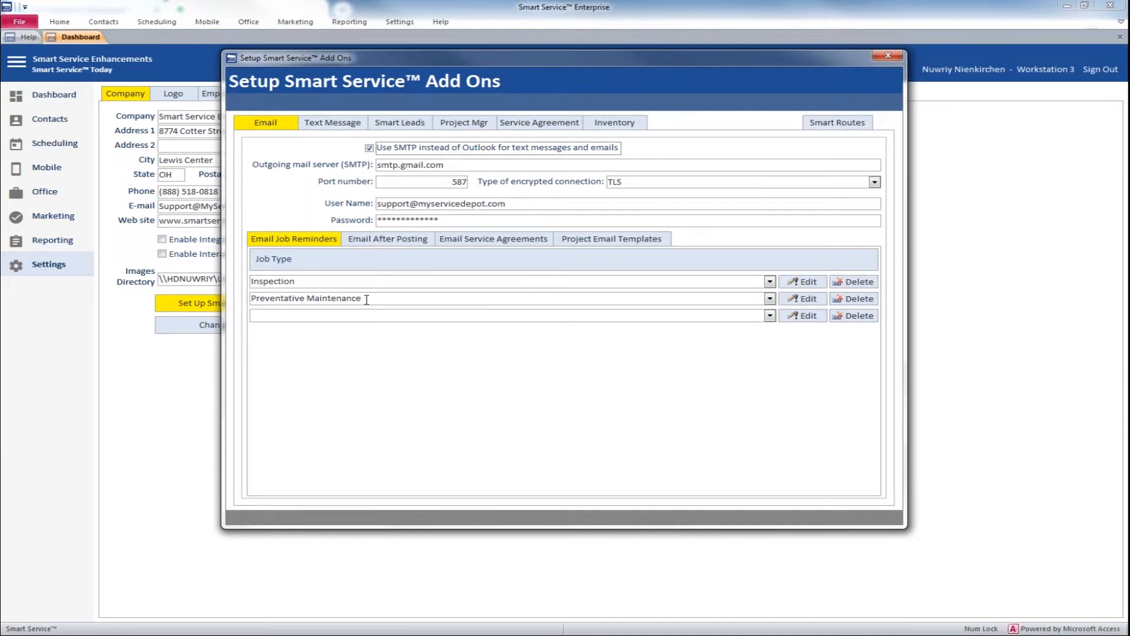
left_click(335, 125)
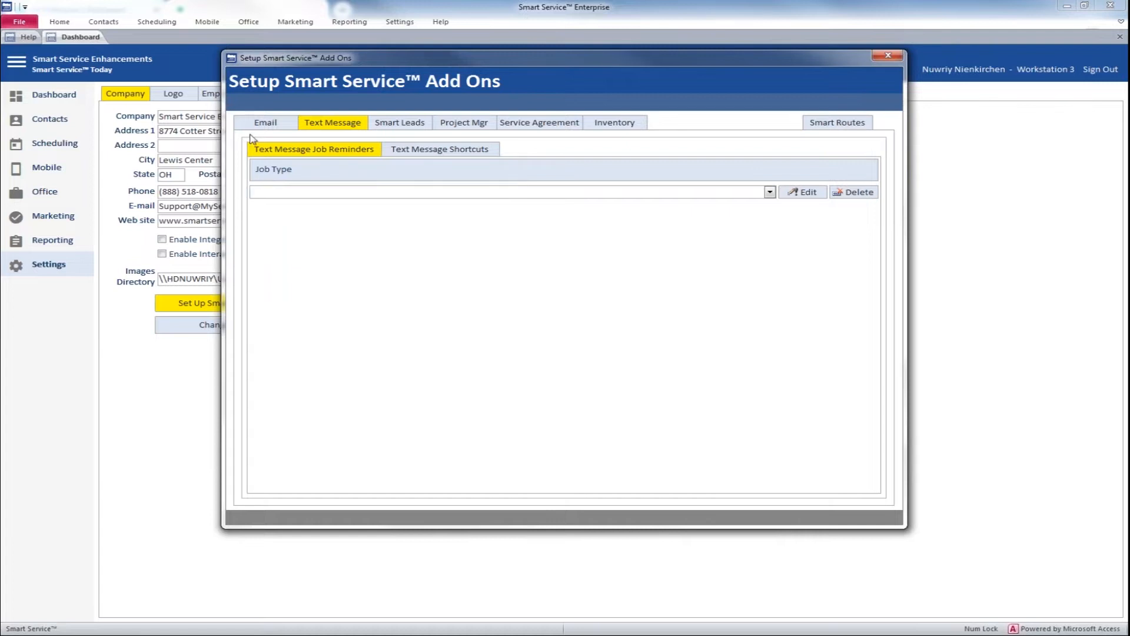
Step: Add the Service Call job type to the text message job reminders and open its template for editing
left_click(770, 192)
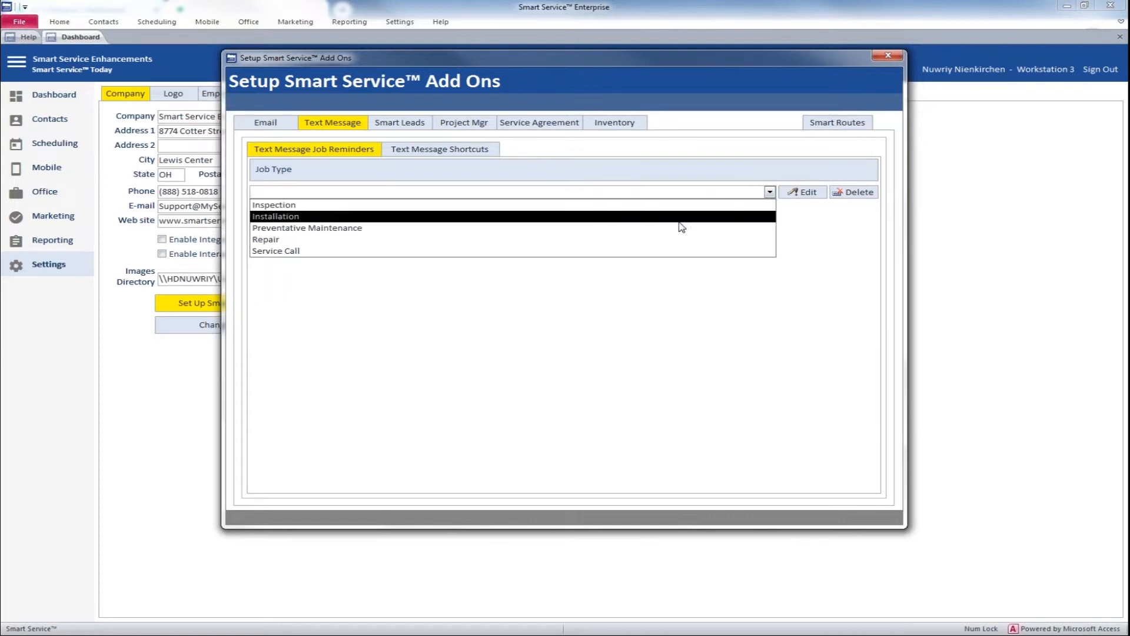
left_click(604, 252)
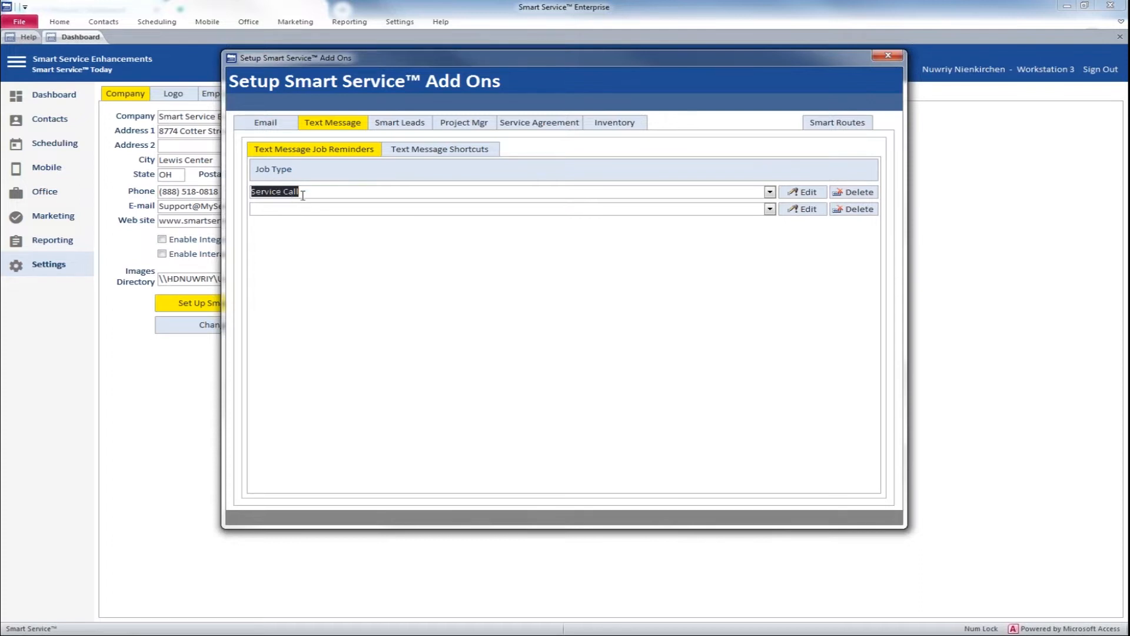
left_click(791, 194)
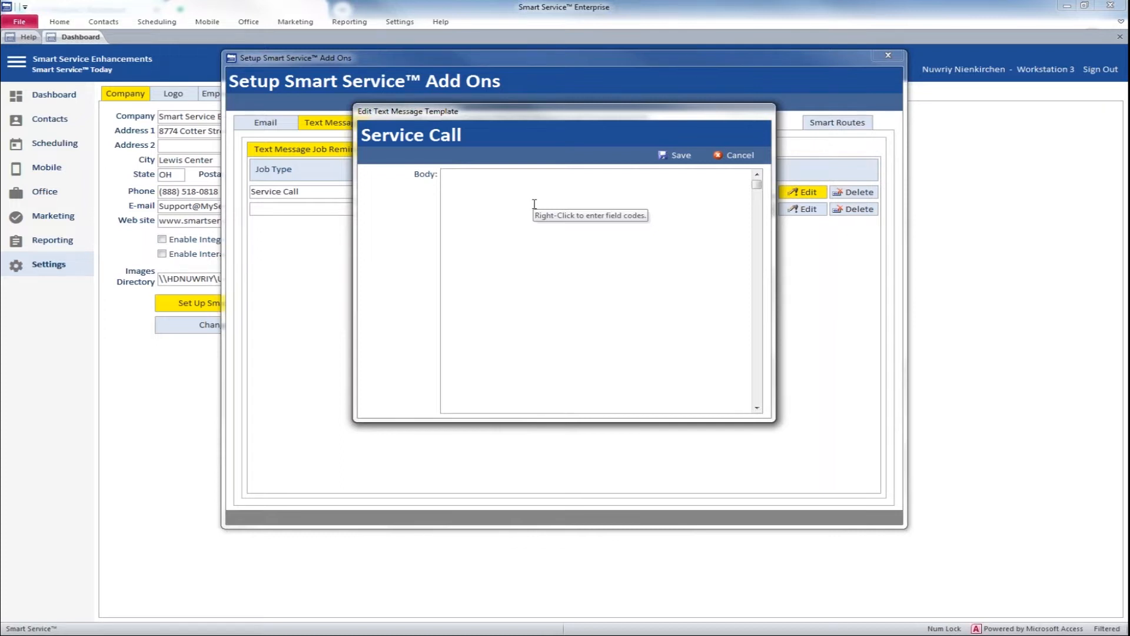
Step: Start the template body with "Hello, we just wanted to let you know we are on our way out over the next couple days."
type("He")
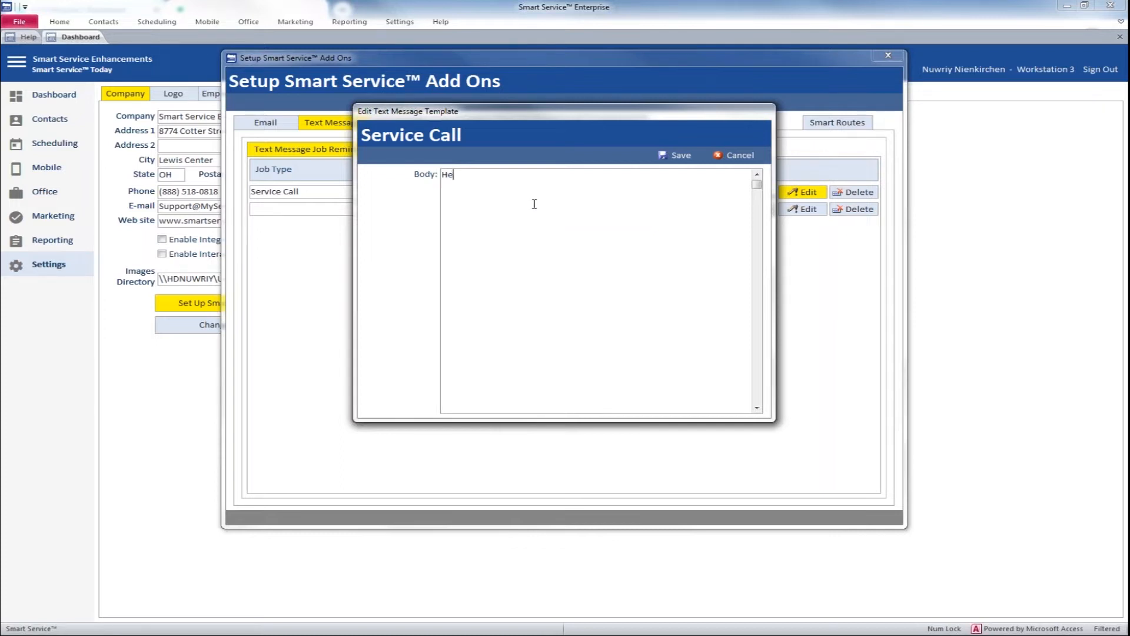
type("llo, we just wanted to let you know are")
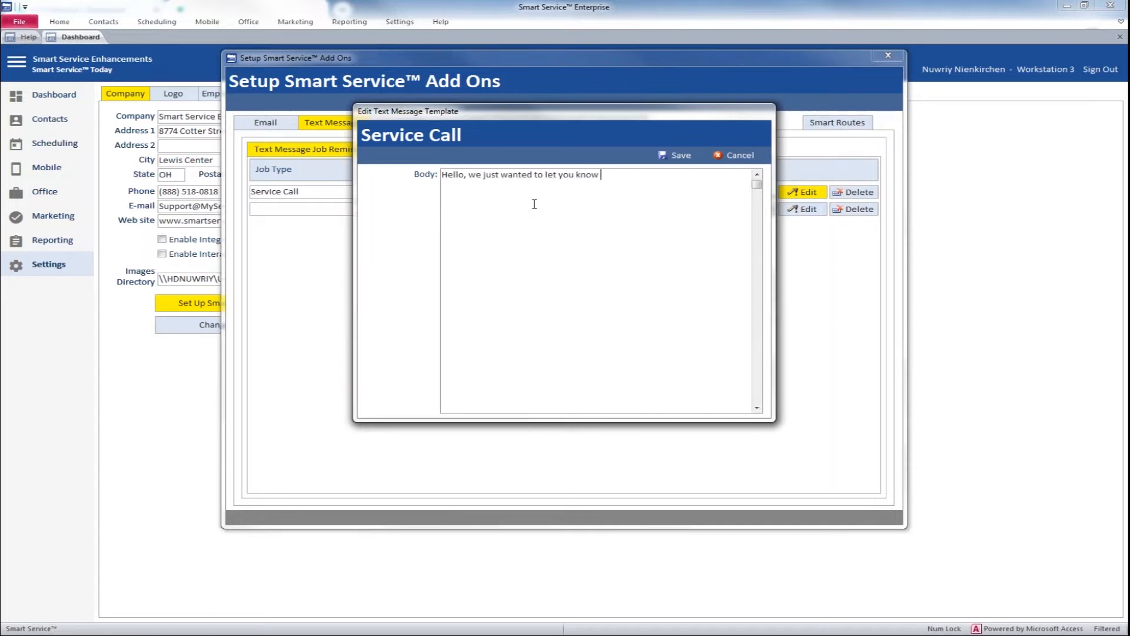
key("BackSpace")
key("BackSpace")
key("BackSpace")
type("we are on our way out over the next couple d")
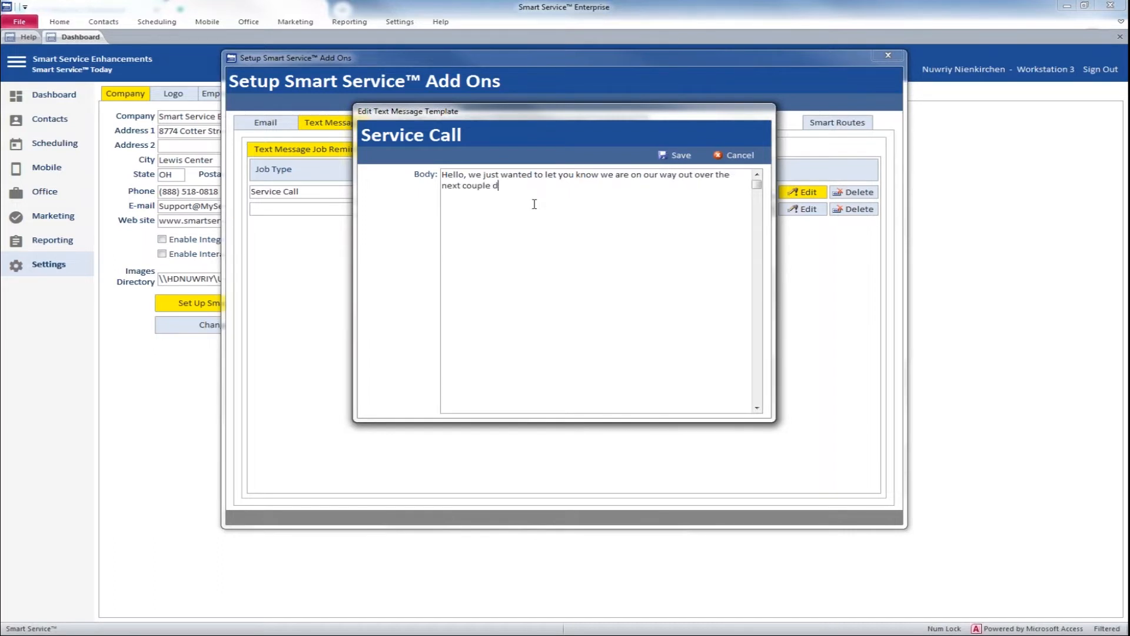
type("ays. You can expect us on")
Step: Continue the body with "You can expect us on" the Sched Date field code, ", at" and the Sched Start Time field code
right_click(638, 191)
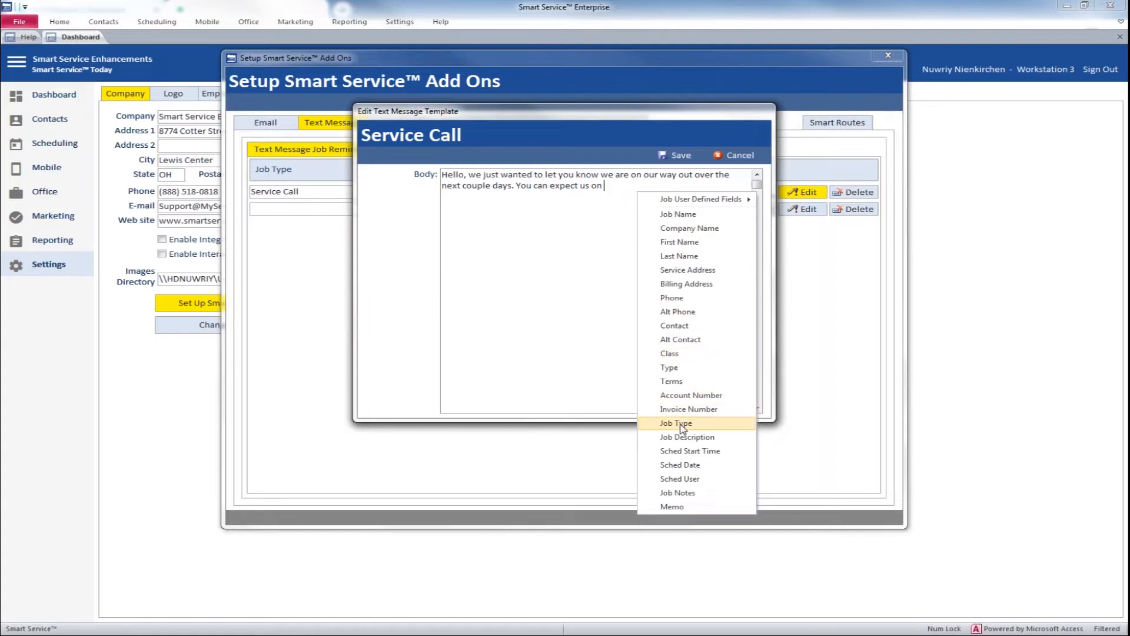
left_click(683, 465)
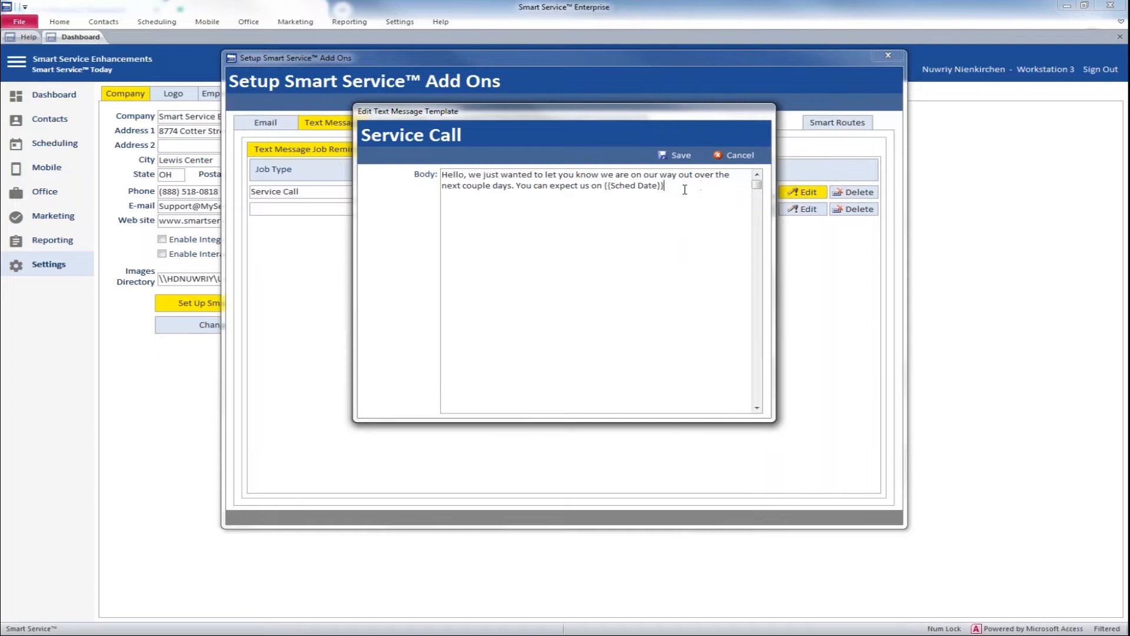
type(", at")
right_click(680, 190)
left_click(711, 446)
Step: Finish the body with ", and we will be sending" plus the Sched User field code and a period, and save the template
type(", and we will be sending")
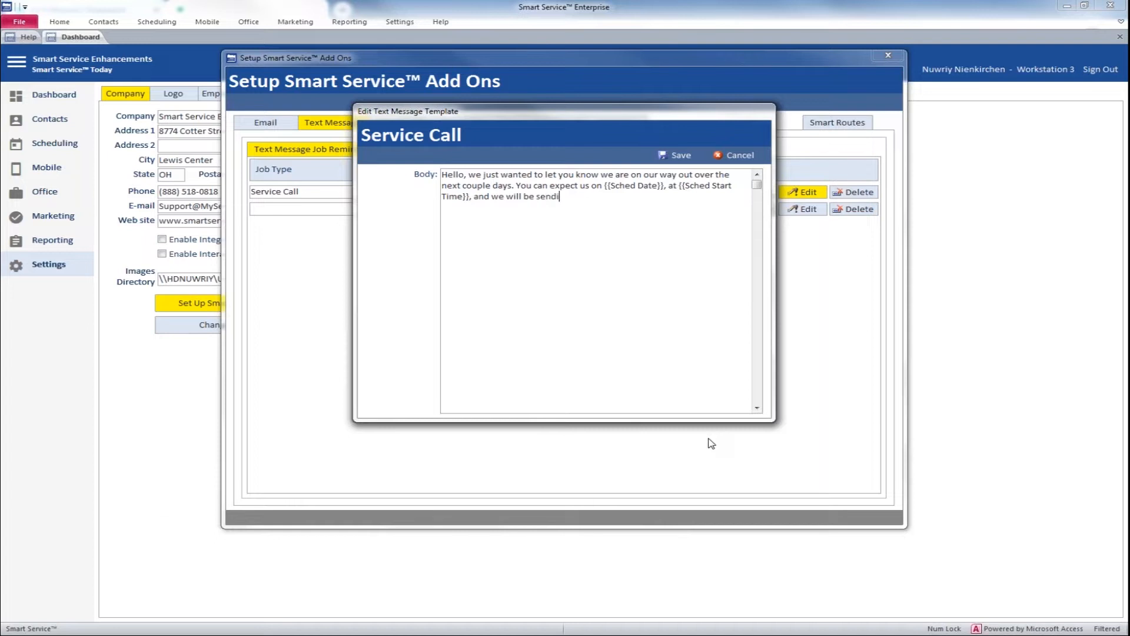
right_click(676, 280)
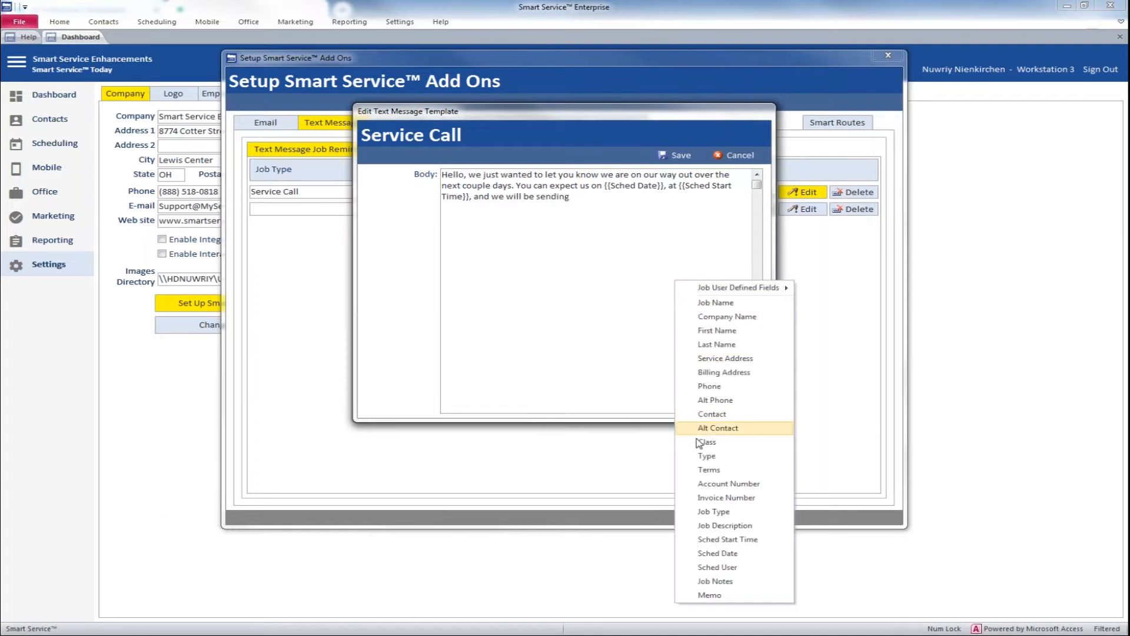
left_click(720, 567)
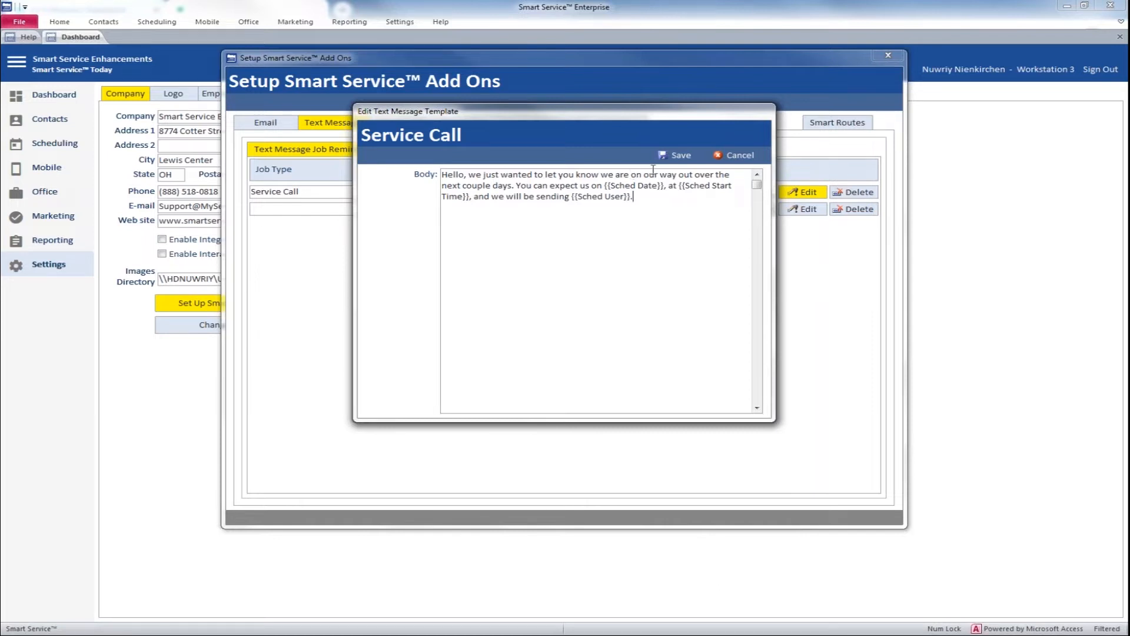
left_click(676, 156)
Step: Review the predefined text message shortcuts and close the add-ons setup
left_click(464, 194)
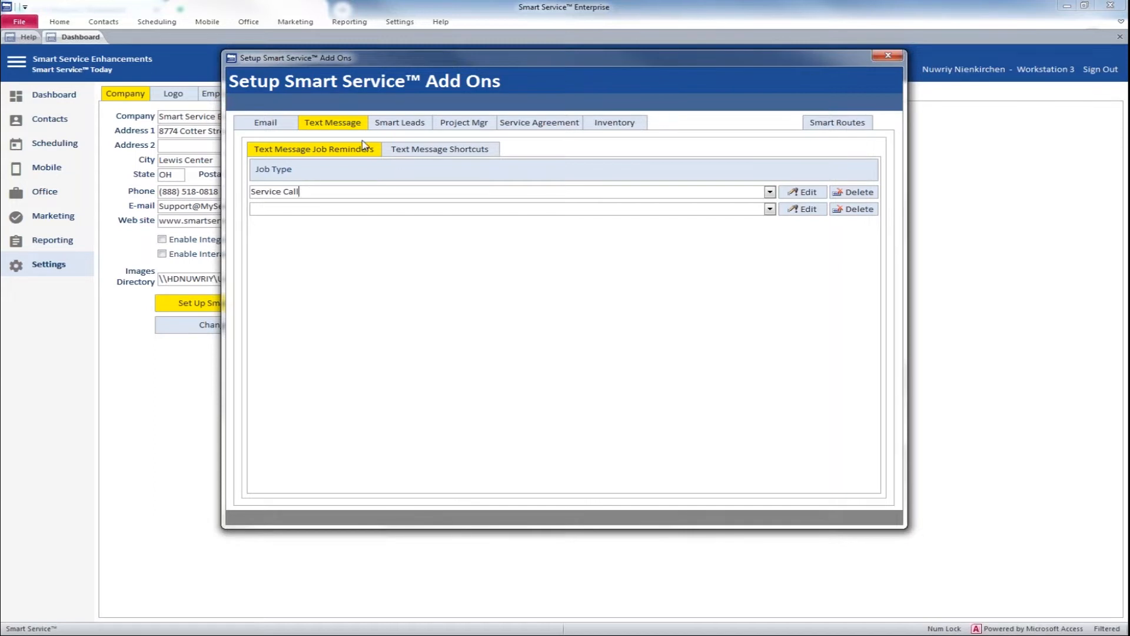
left_click(436, 152)
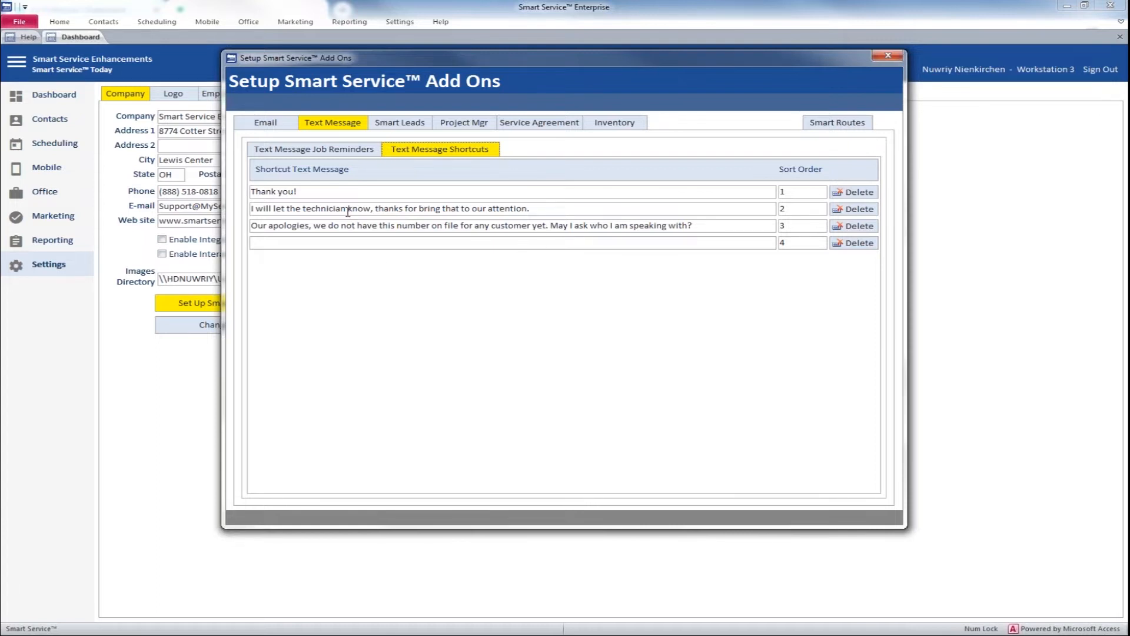
left_click(346, 243)
left_click(888, 56)
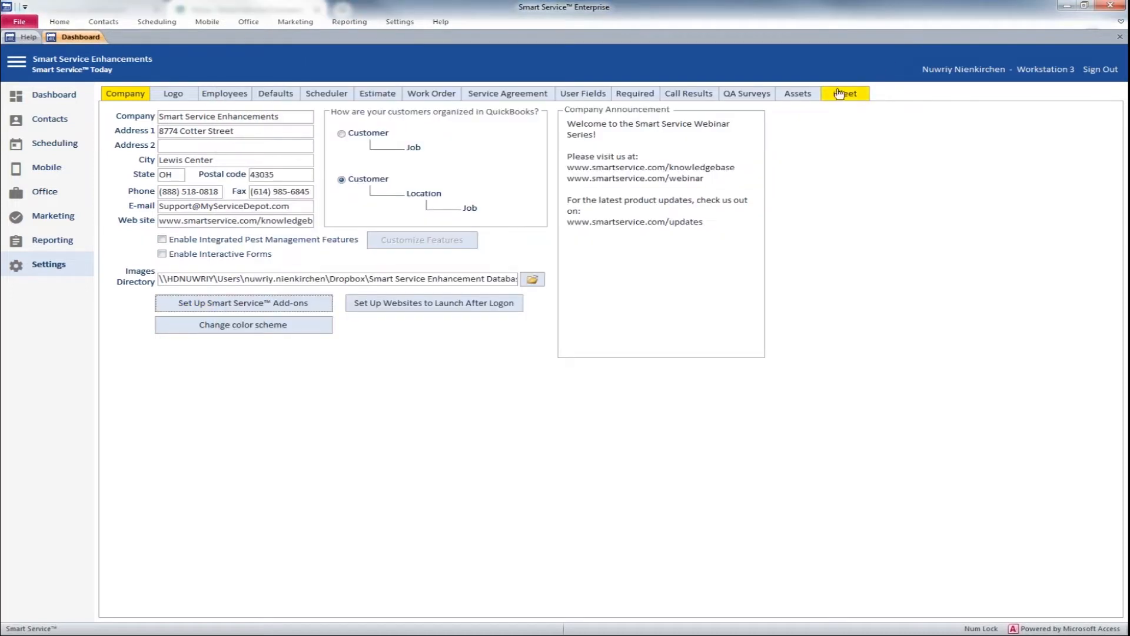
Step: Search the contacts by the customer's first name and open the matching customer record
left_click(49, 199)
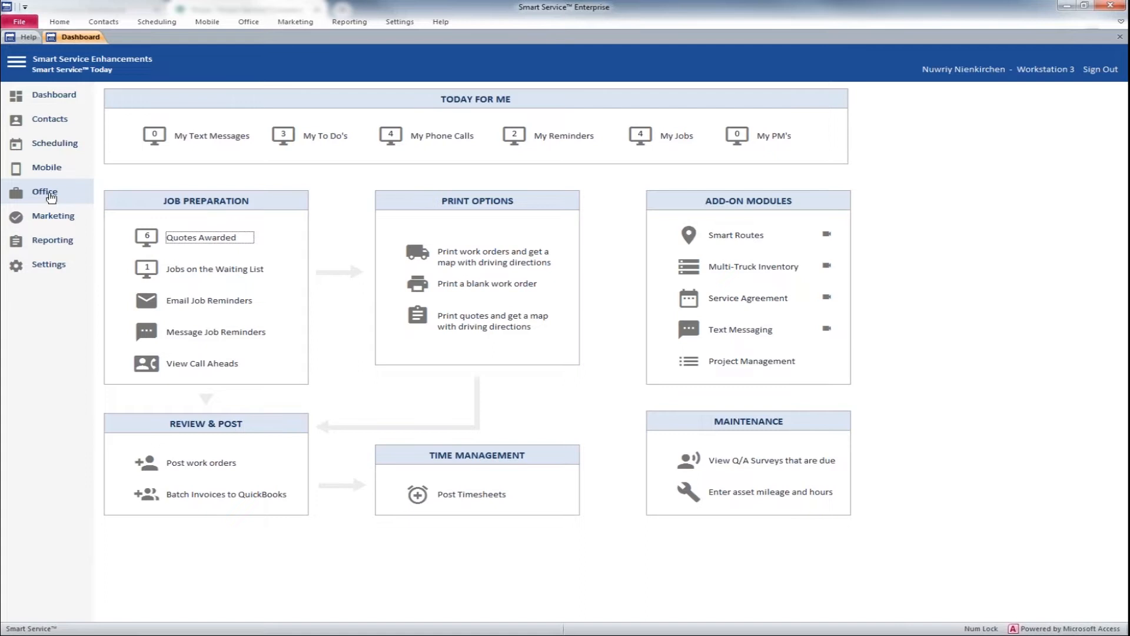
left_click(50, 194)
left_click(57, 125)
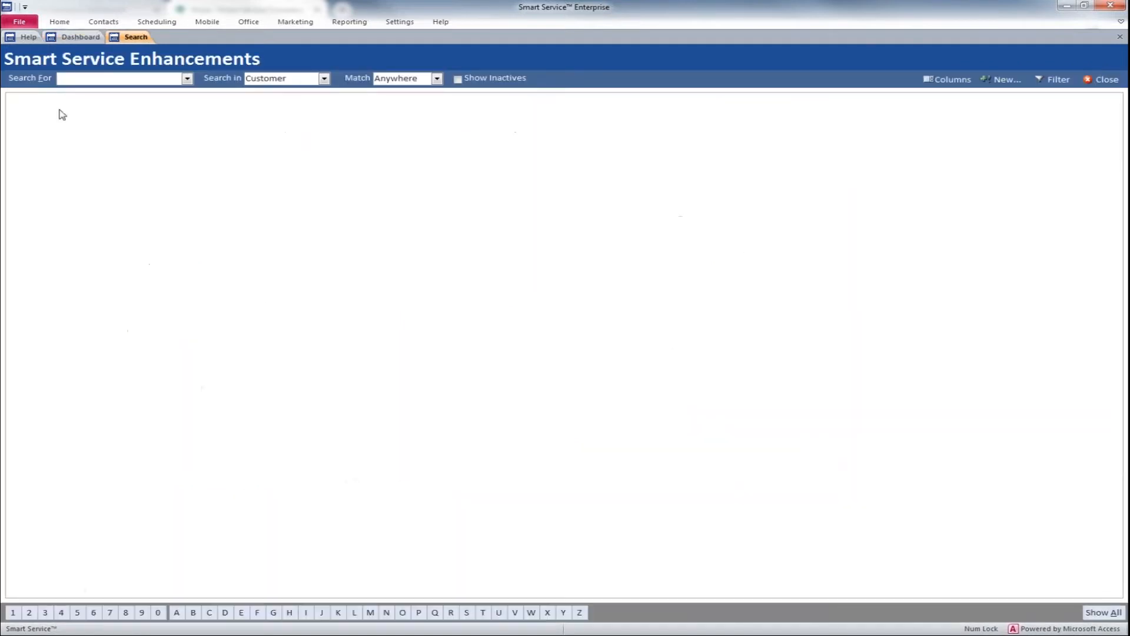
type("oswald")
key("Return")
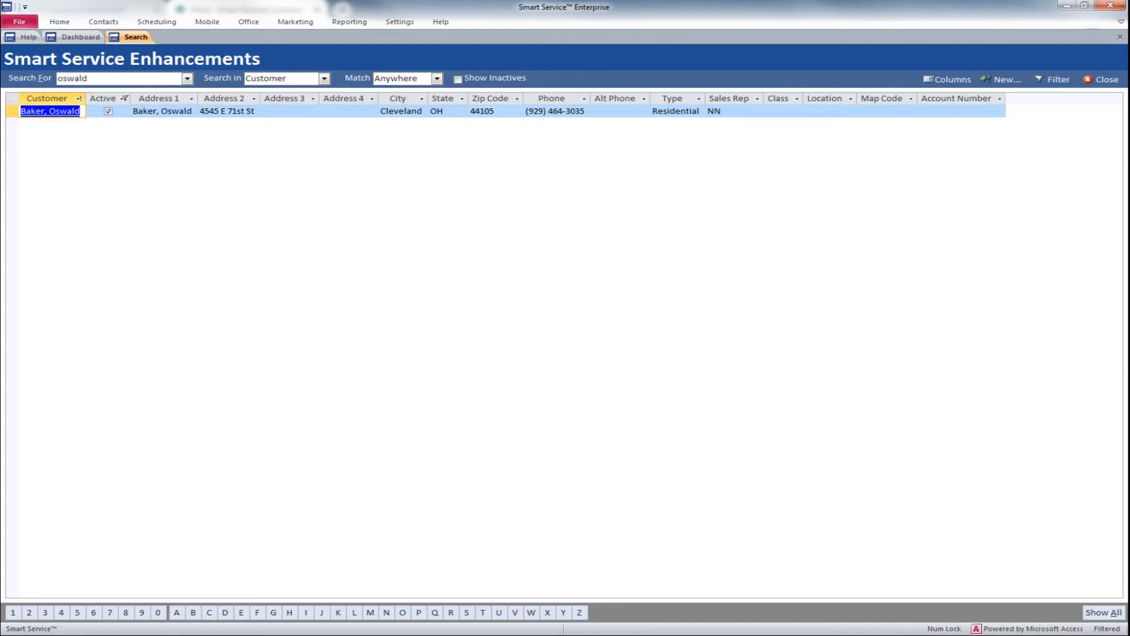
left_click(100, 77)
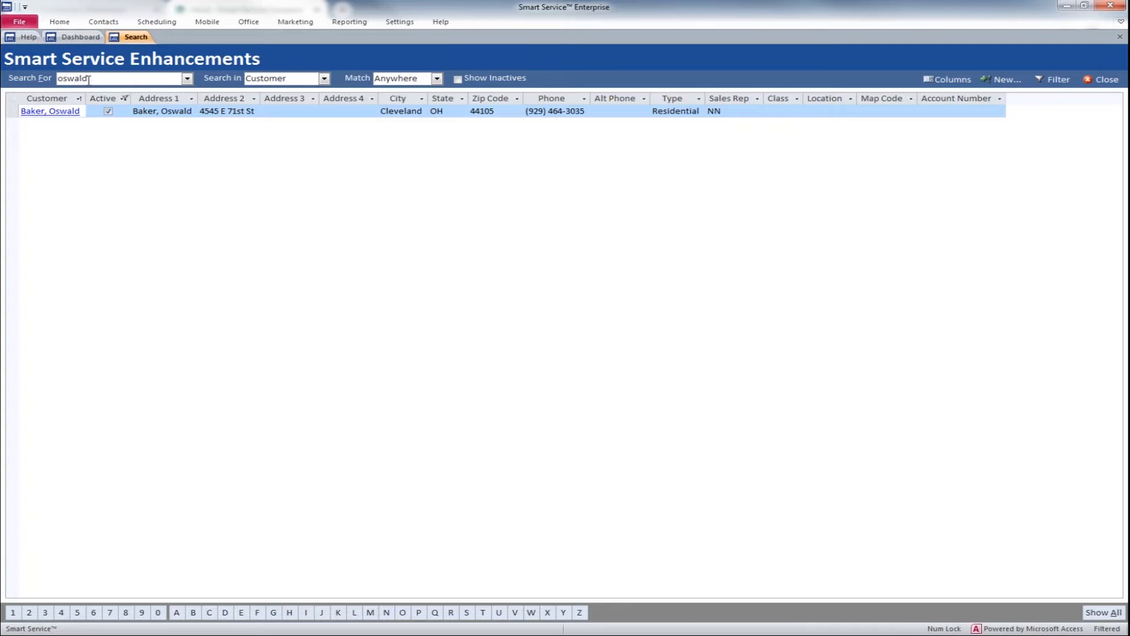
left_click(61, 113)
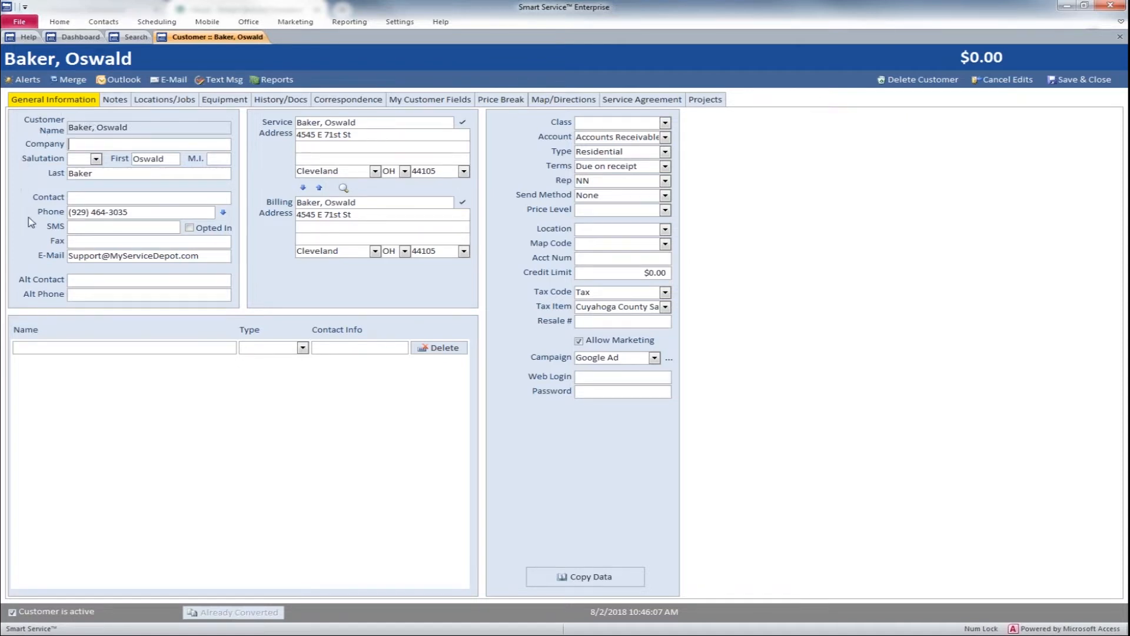
Step: Copy the customer's phone number into the SMS field, accept its duplicate use, and mark the customer as Opted In
left_click(56, 228)
left_click(61, 216)
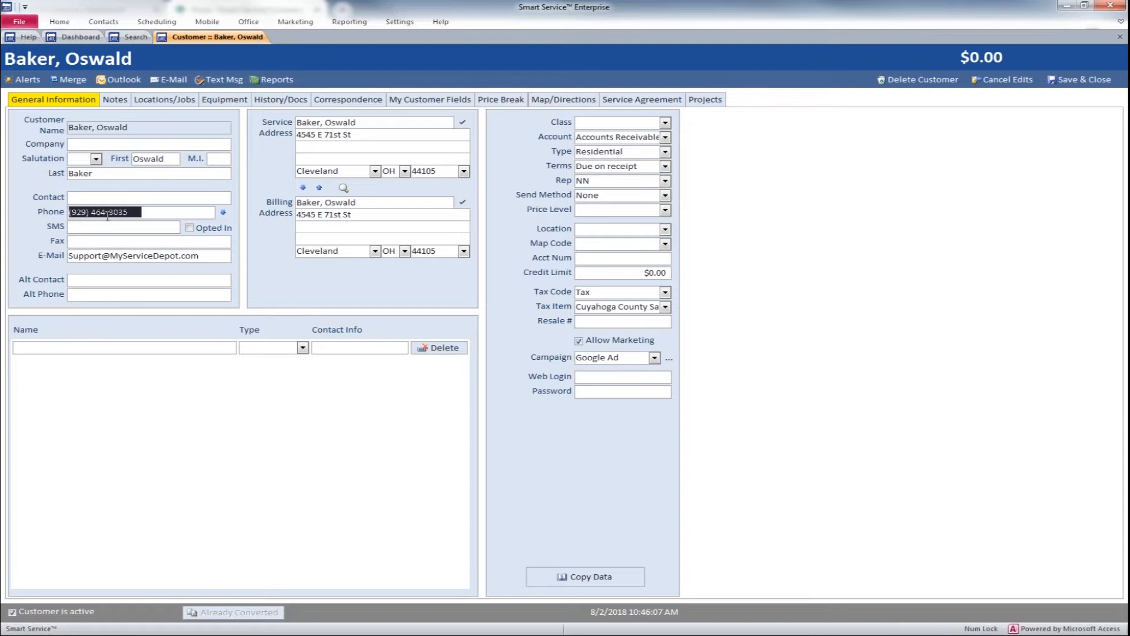
left_click(75, 227)
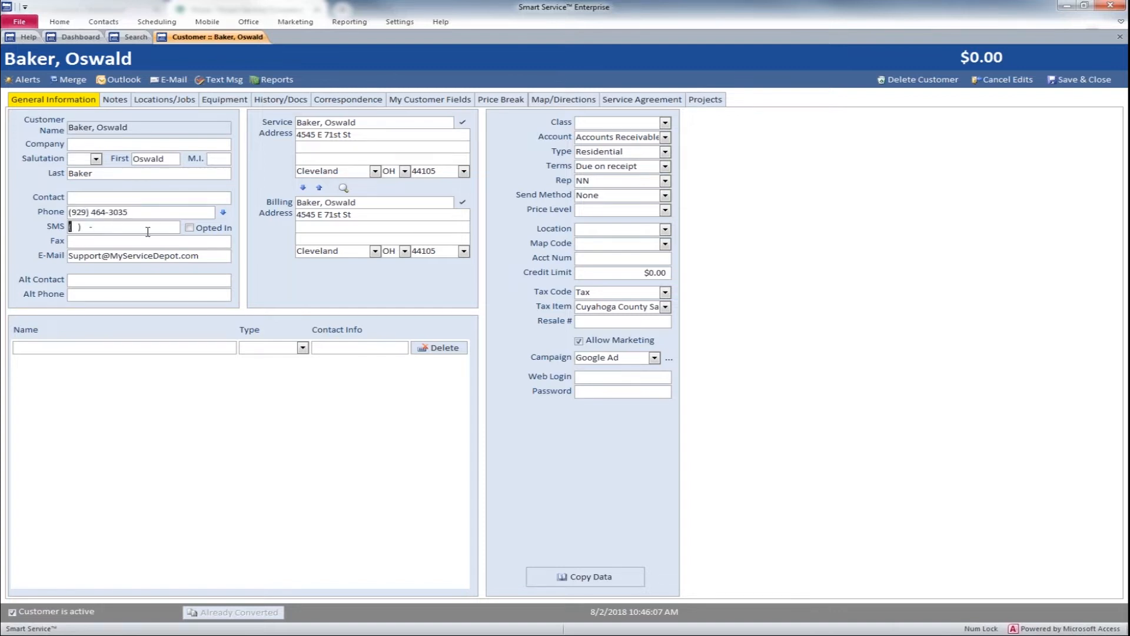
left_click(224, 213)
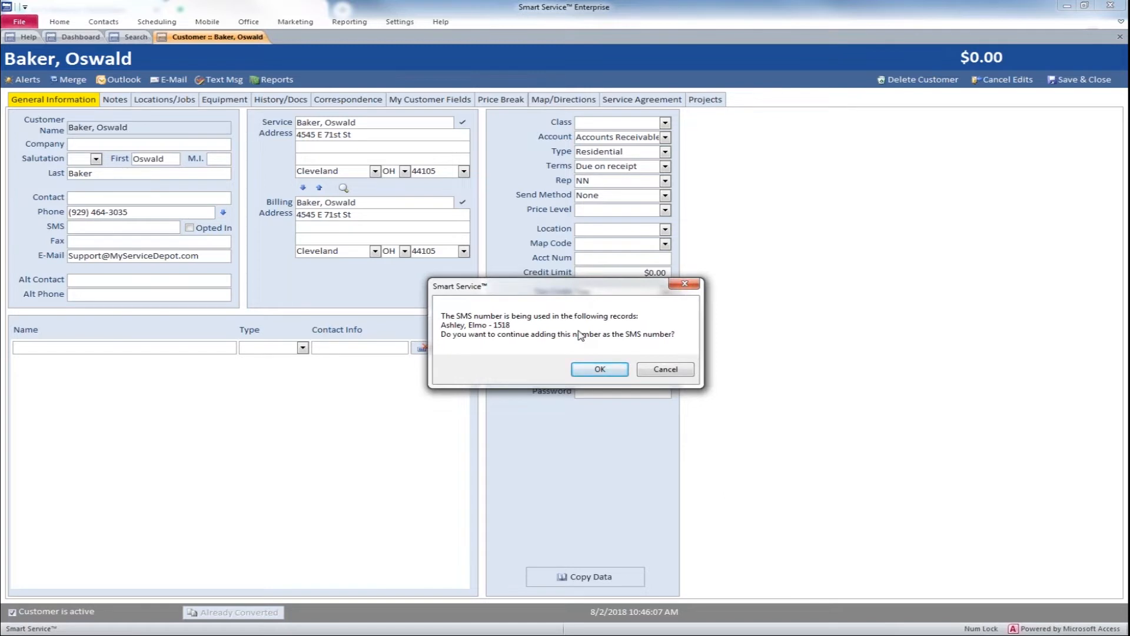
left_click(597, 369)
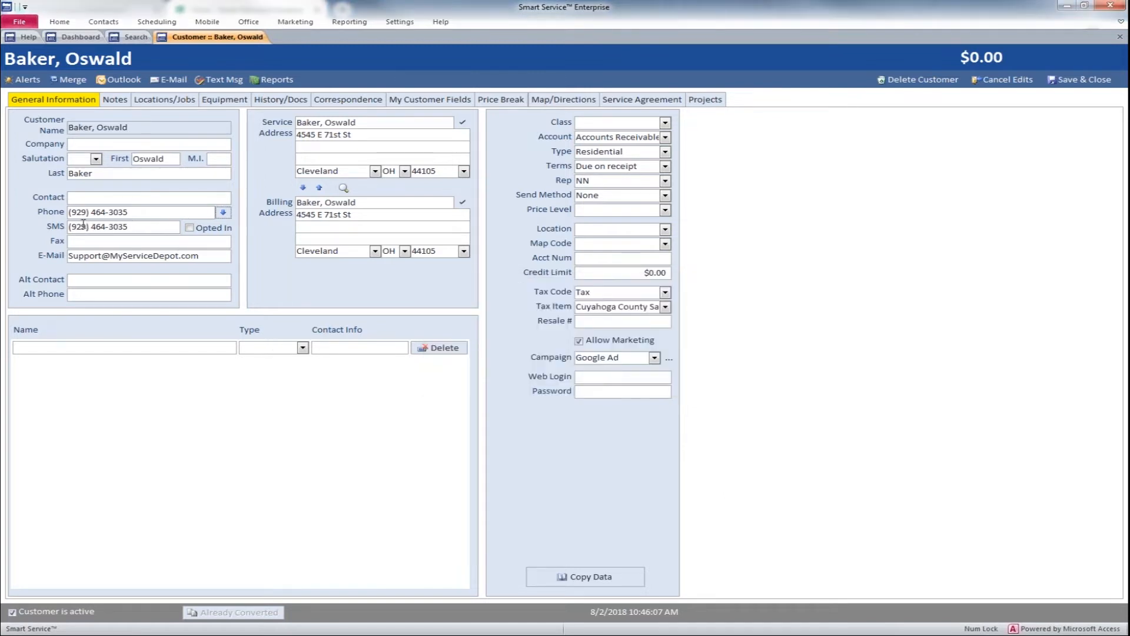
left_click(190, 229)
Step: Check the customer's locations and jobs, and return to the general information
left_click(161, 101)
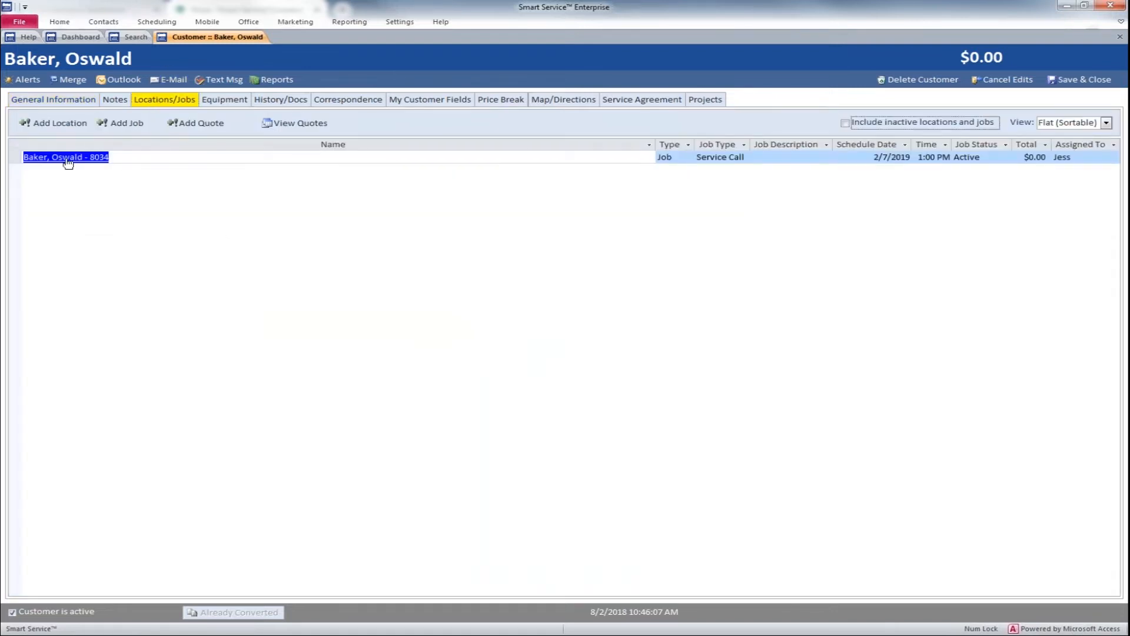
left_click(70, 101)
left_click(71, 104)
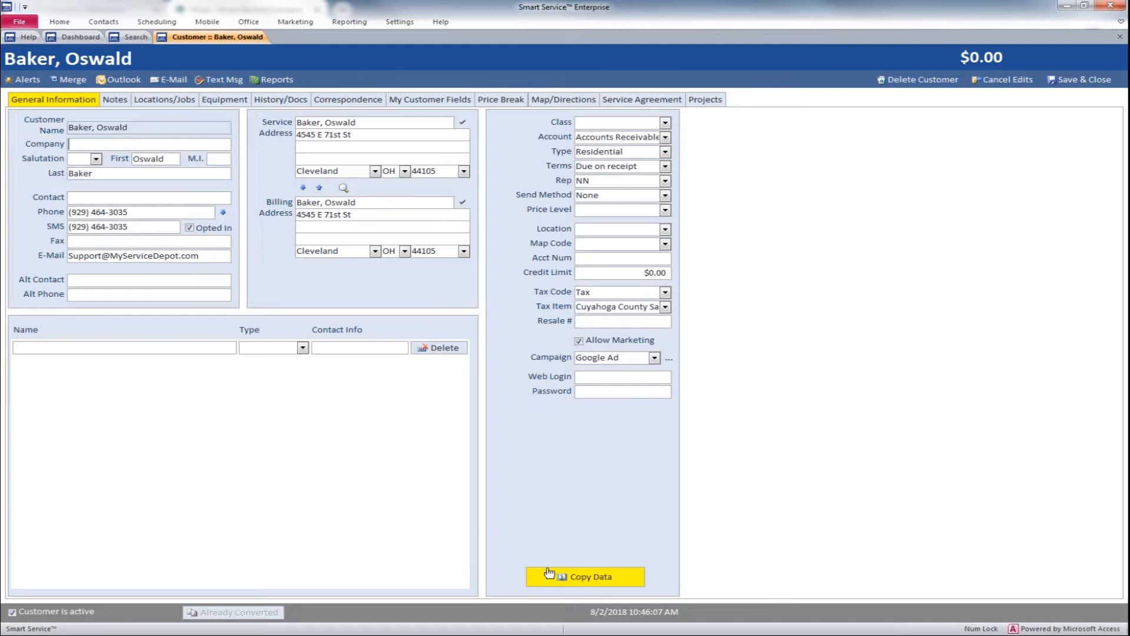
Step: Start copying the customer's data, choose the SMS Number and SMS Opted In fields, and proceed to the destination selection
left_click(590, 580)
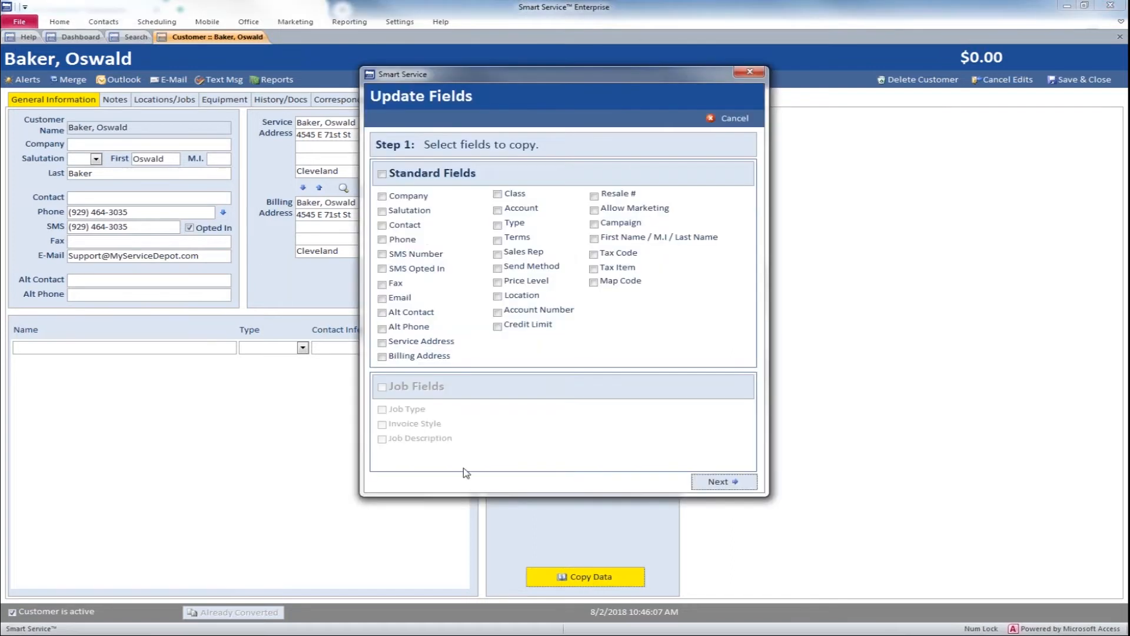
left_click_drag(426, 78, 741, 93)
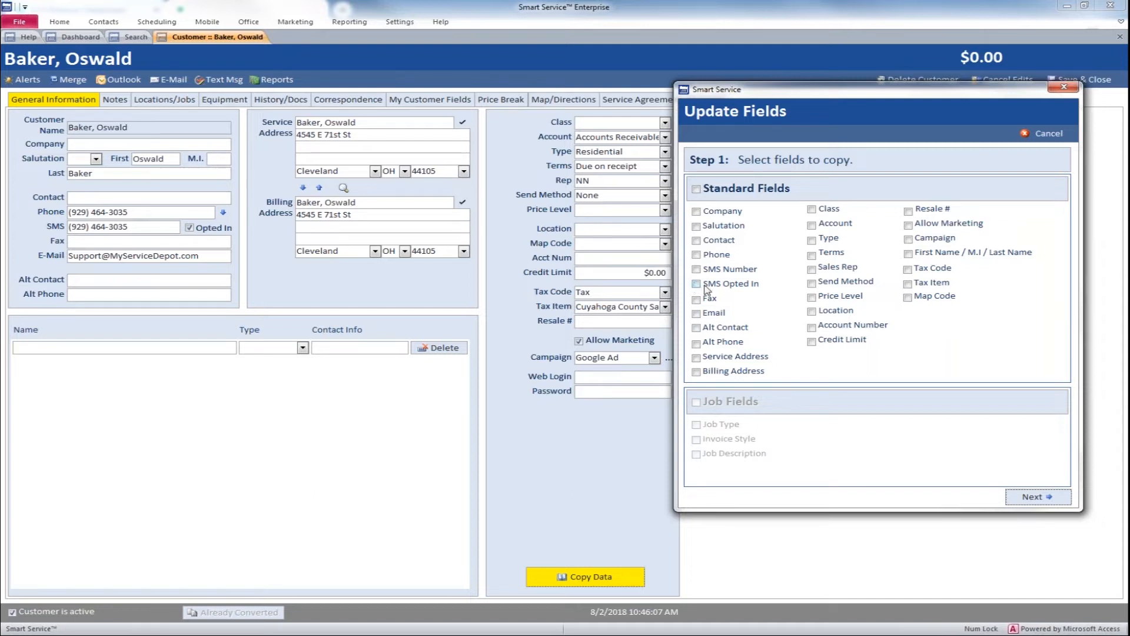
left_click(696, 269)
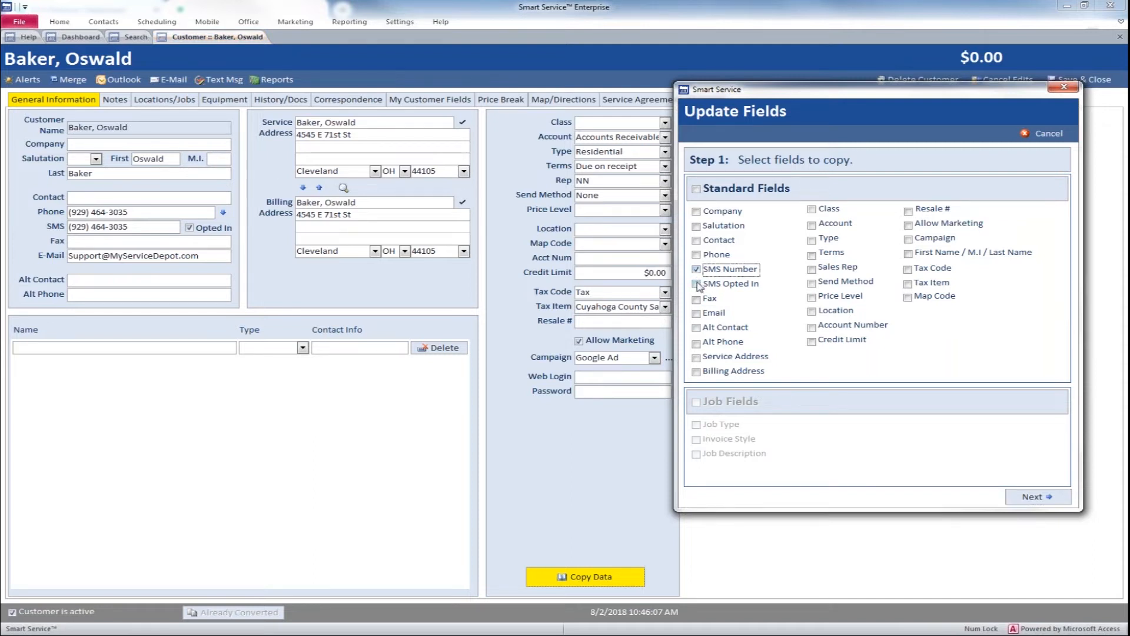
left_click(697, 285)
left_click(1024, 496)
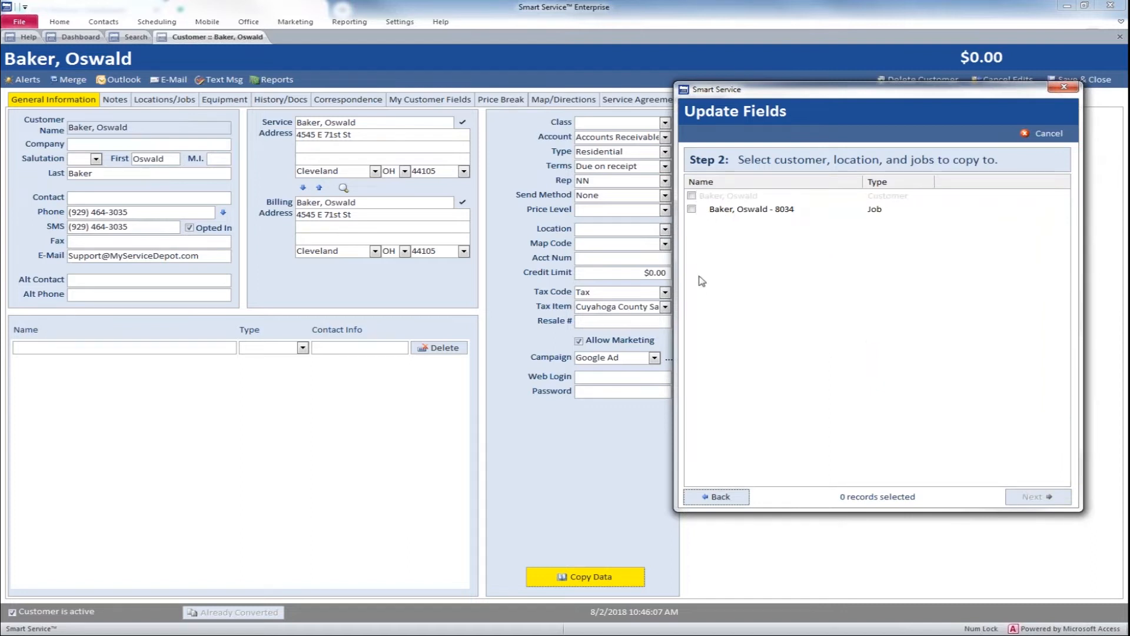
Step: Select the customer's job as the copy destination and complete the update of its SMS Number and SMS Opted In fields
left_click(692, 210)
left_click(1038, 496)
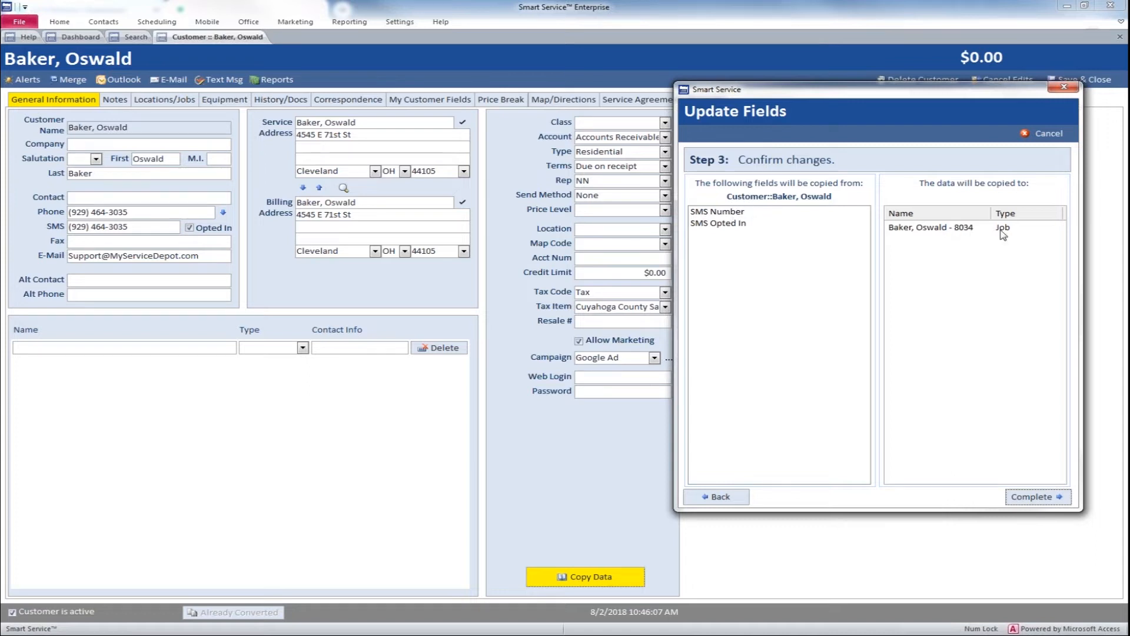
left_click(1031, 494)
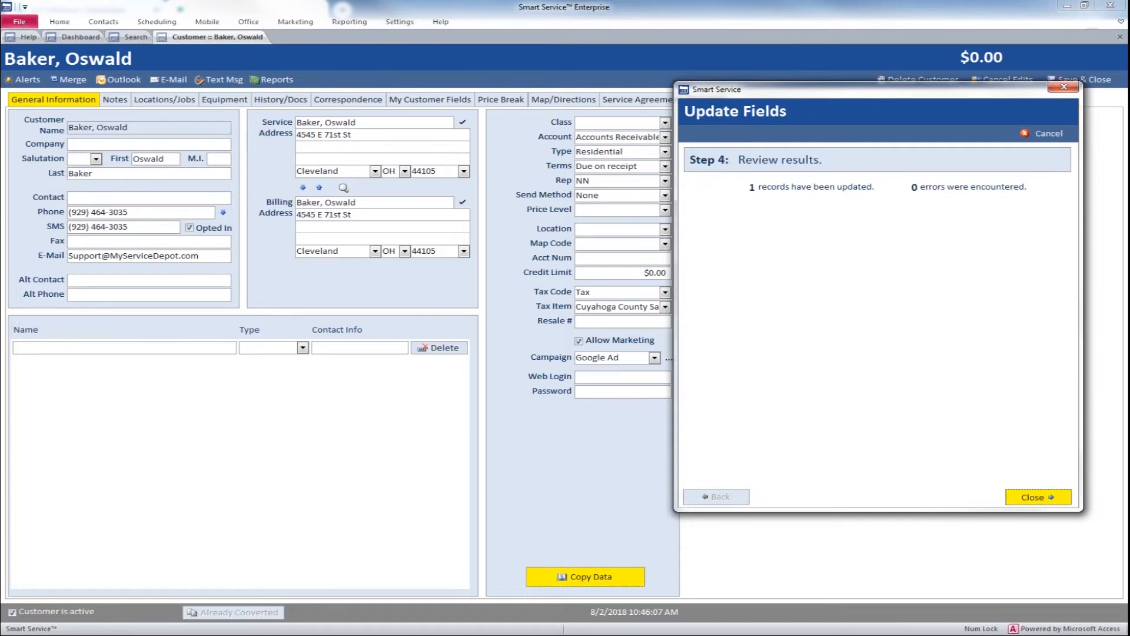
left_click(1036, 497)
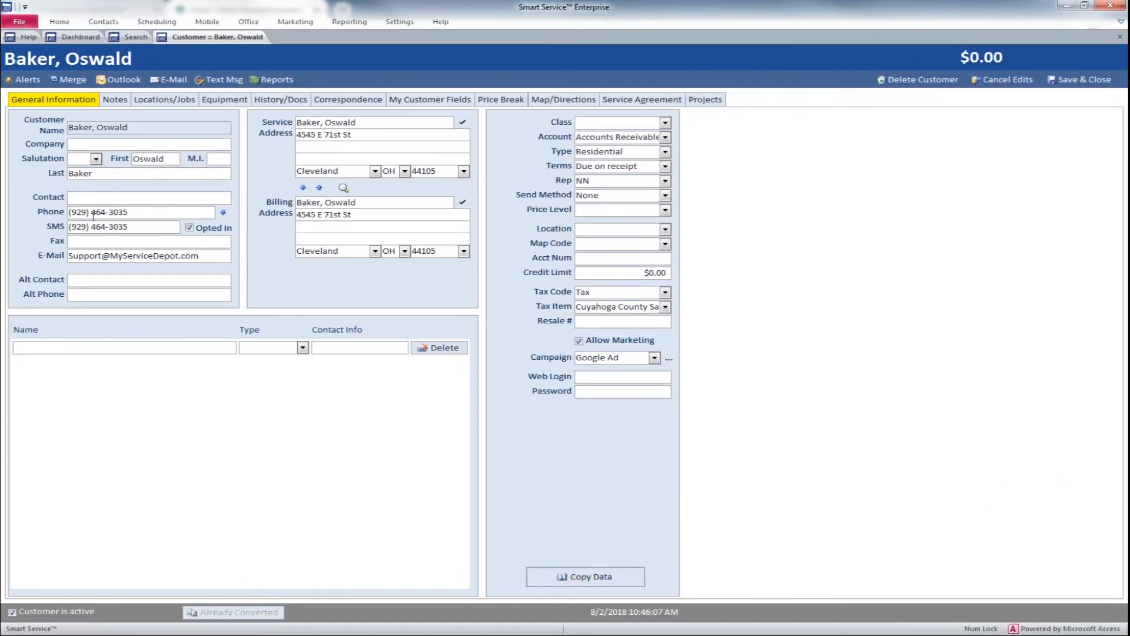
Step: Open the customer's Service Call job from its locations and jobs, and check the available text message recipients
left_click(165, 99)
double_click(95, 158)
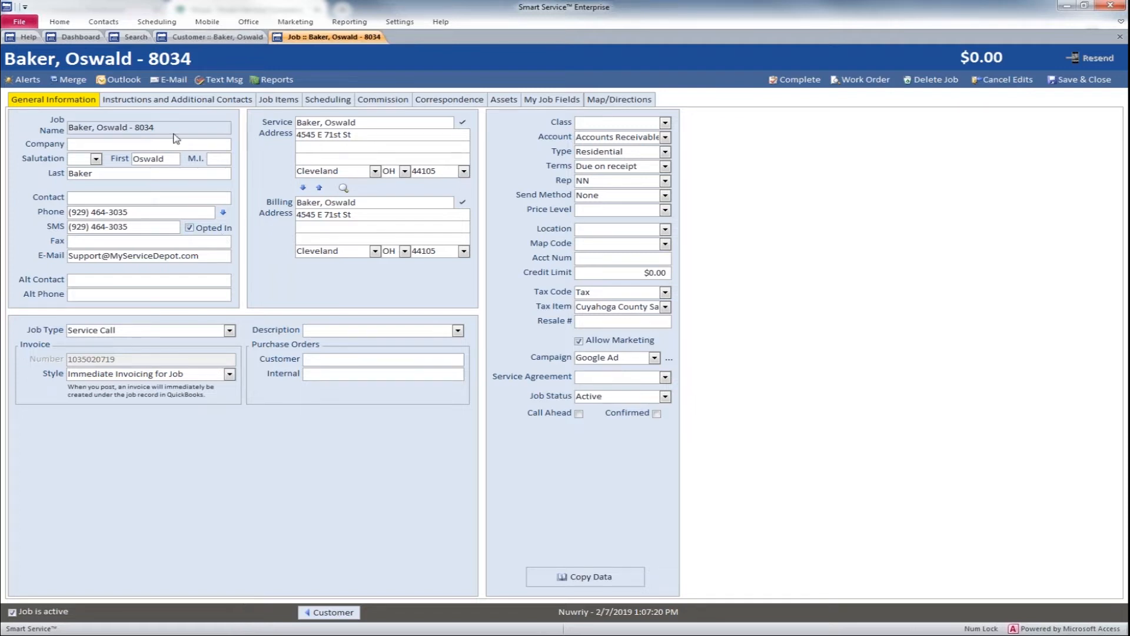
left_click(219, 84)
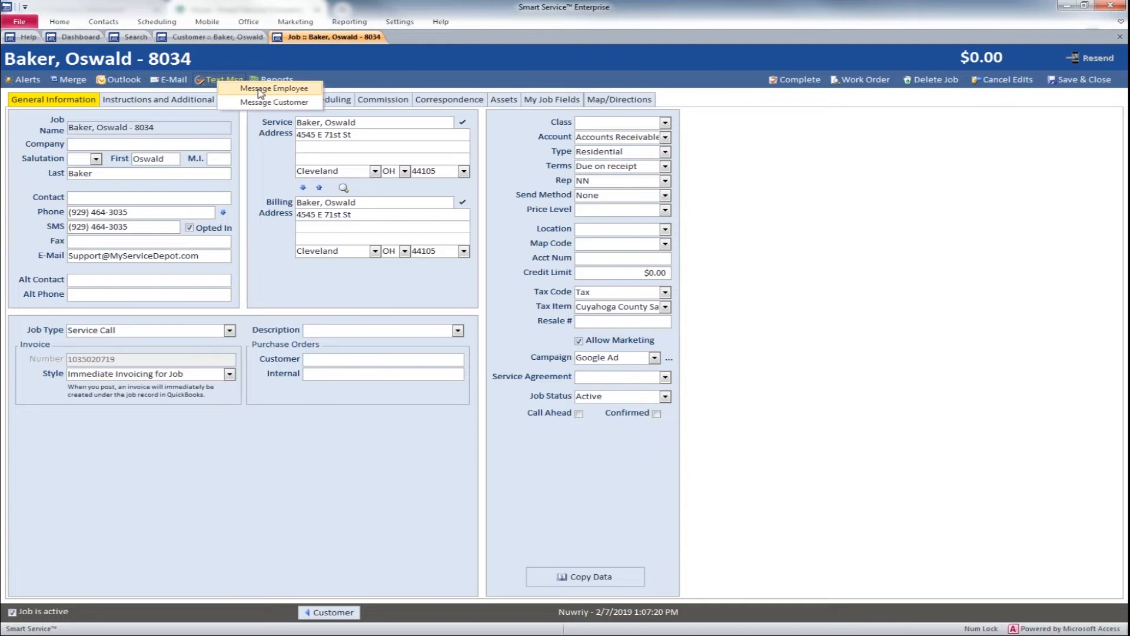
left_click(345, 67)
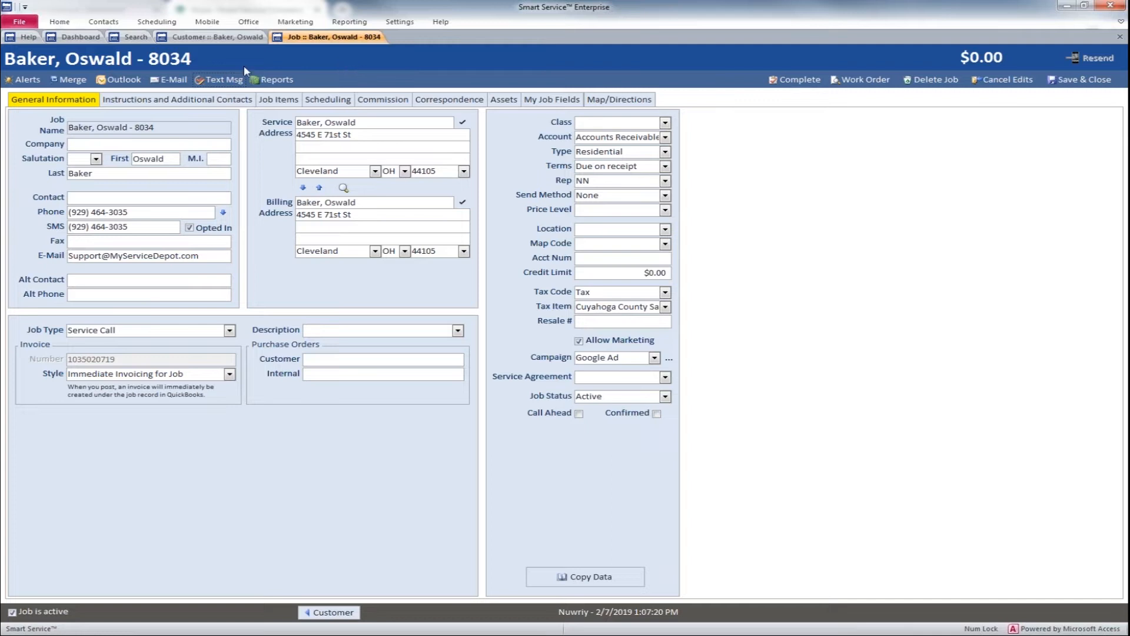
Step: Open the Demo User's employee record in the settings, check its SMS number field, and save the record
left_click(81, 37)
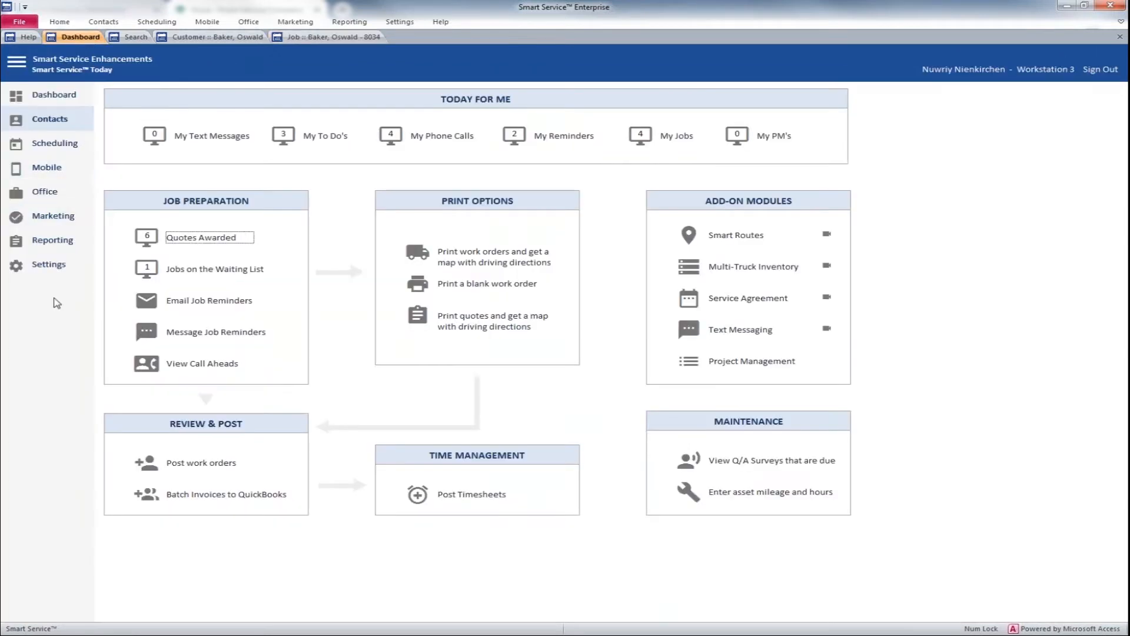
left_click(56, 271)
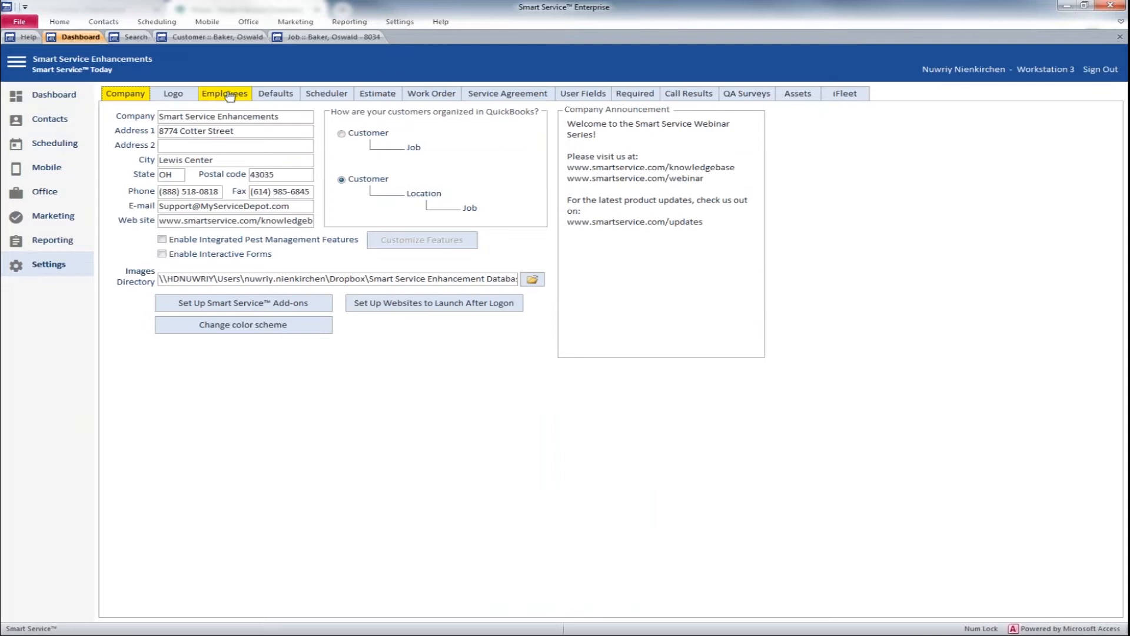
left_click(224, 93)
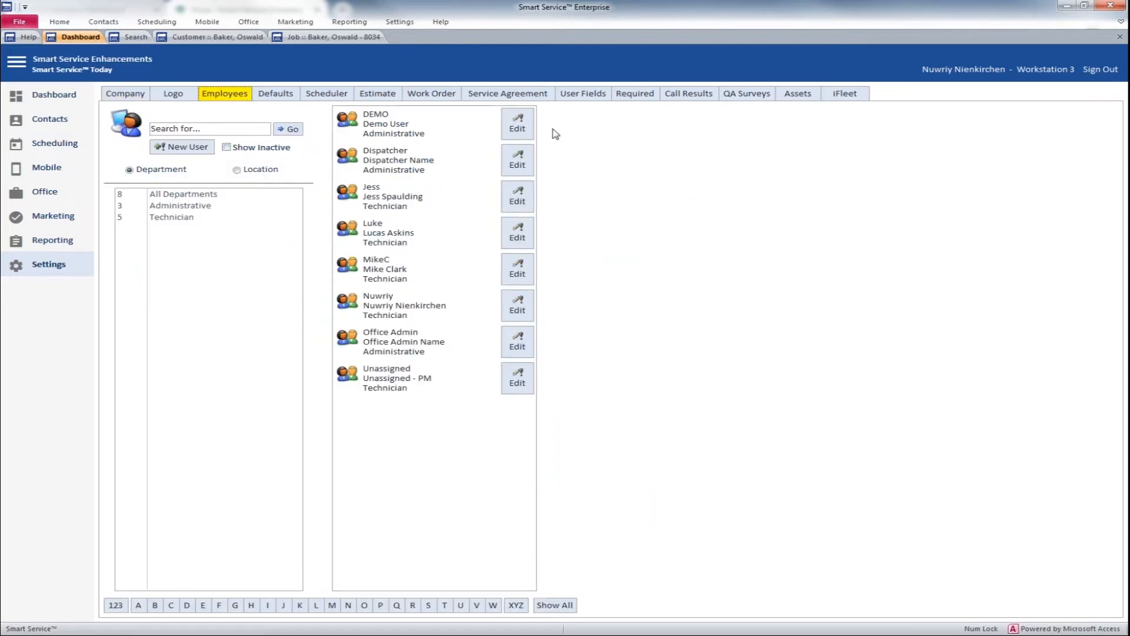
left_click(518, 125)
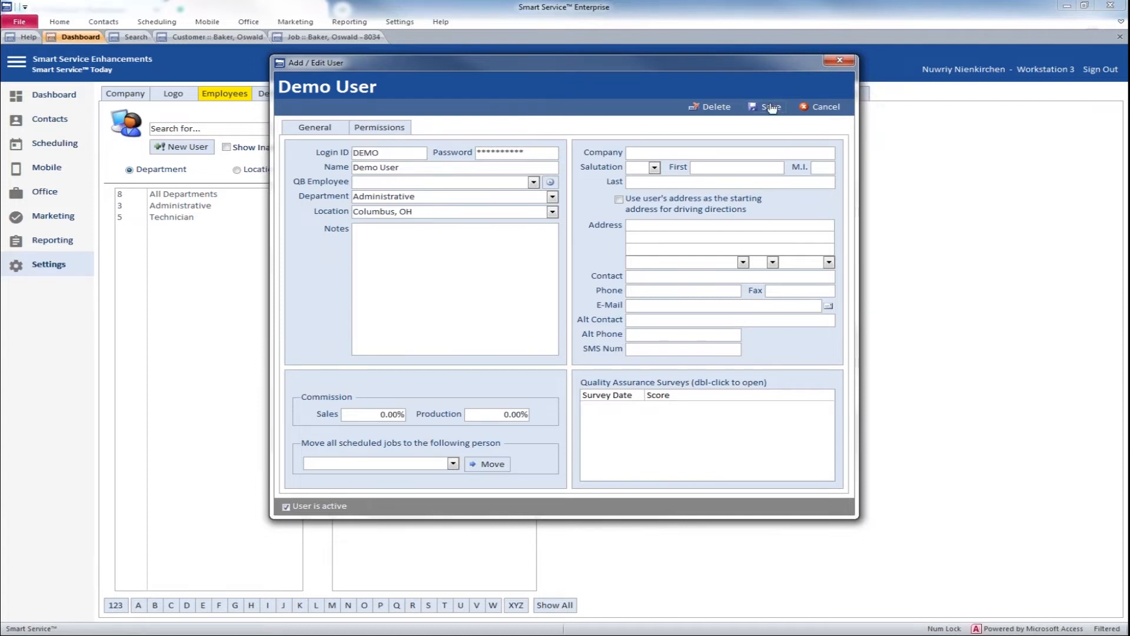
left_click(768, 107)
Step: Review the SMTP email configuration in the company's Smart Service Add-ons setup and close it
left_click(133, 94)
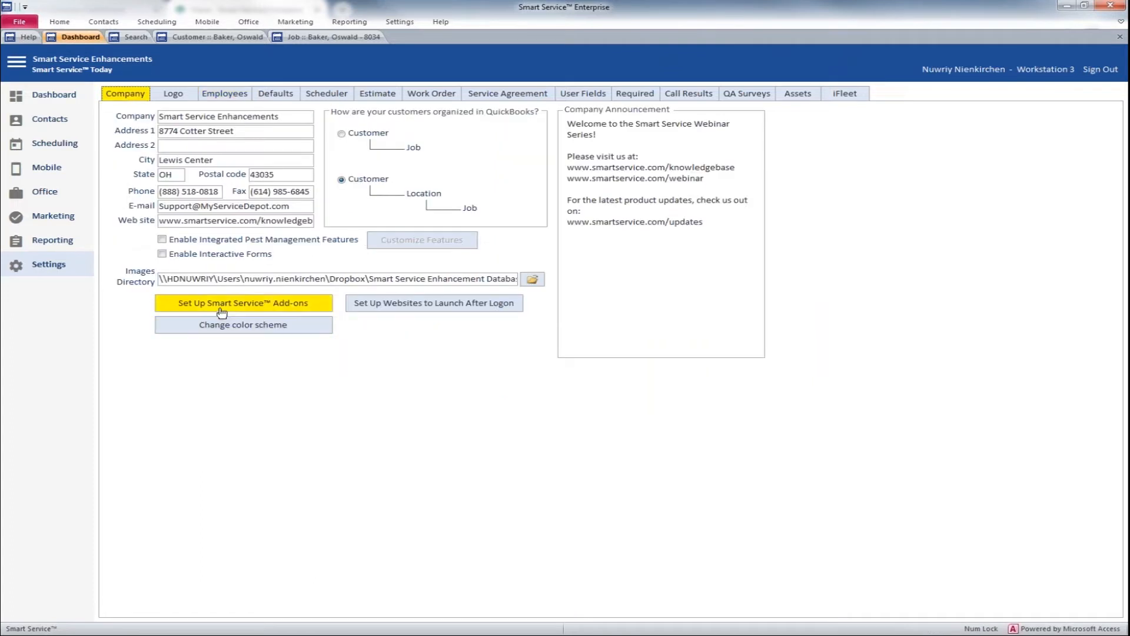
left_click(221, 311)
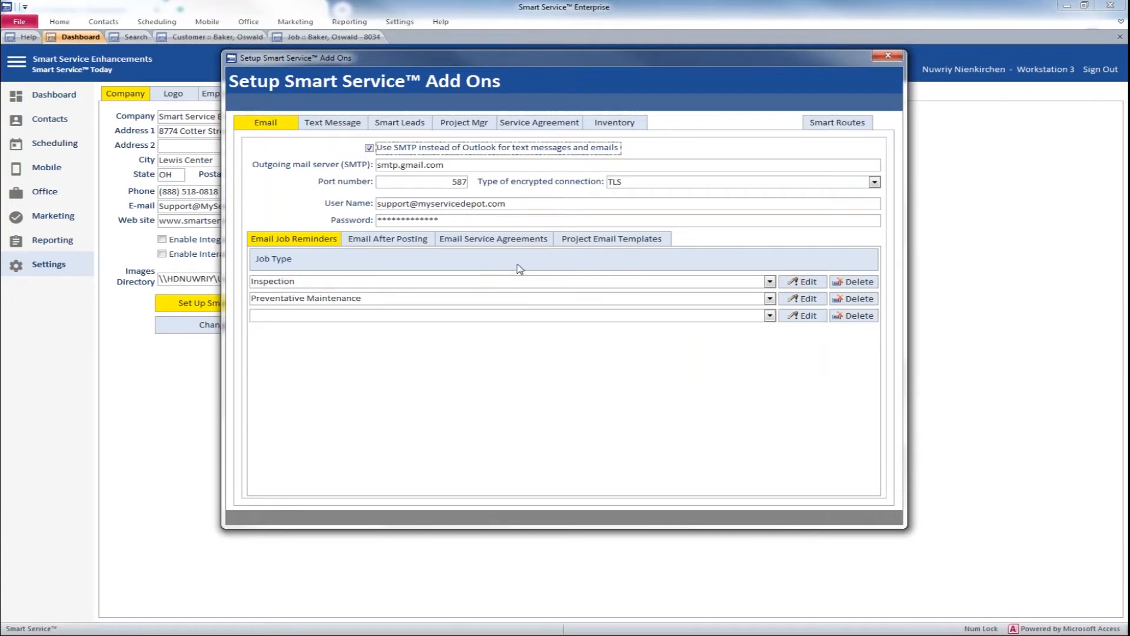
left_click(885, 57)
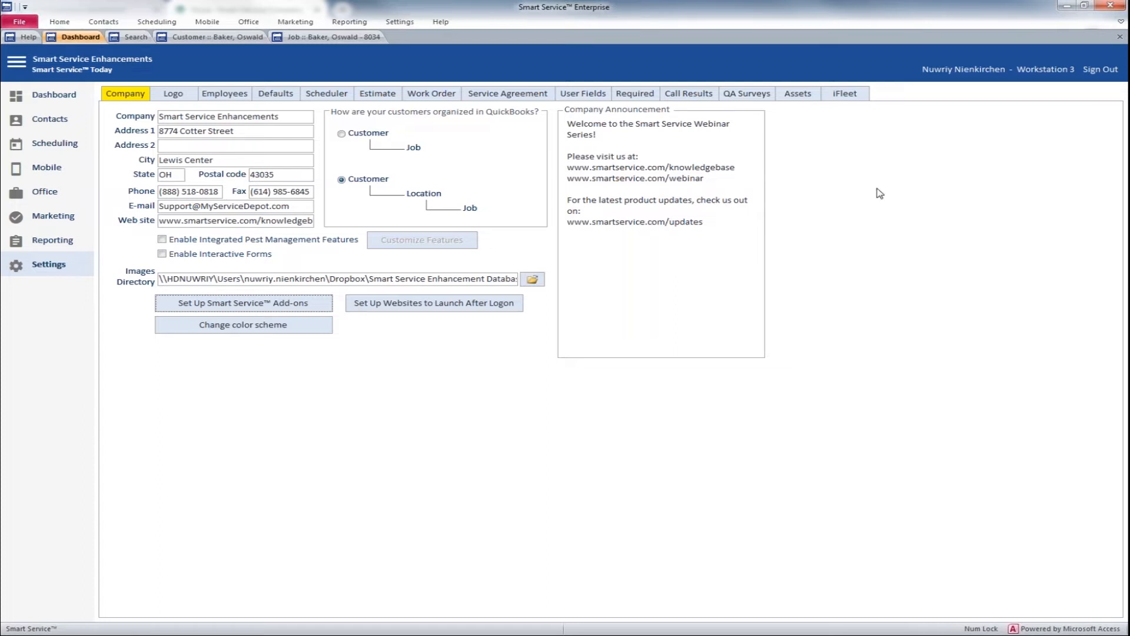
left_click(320, 303)
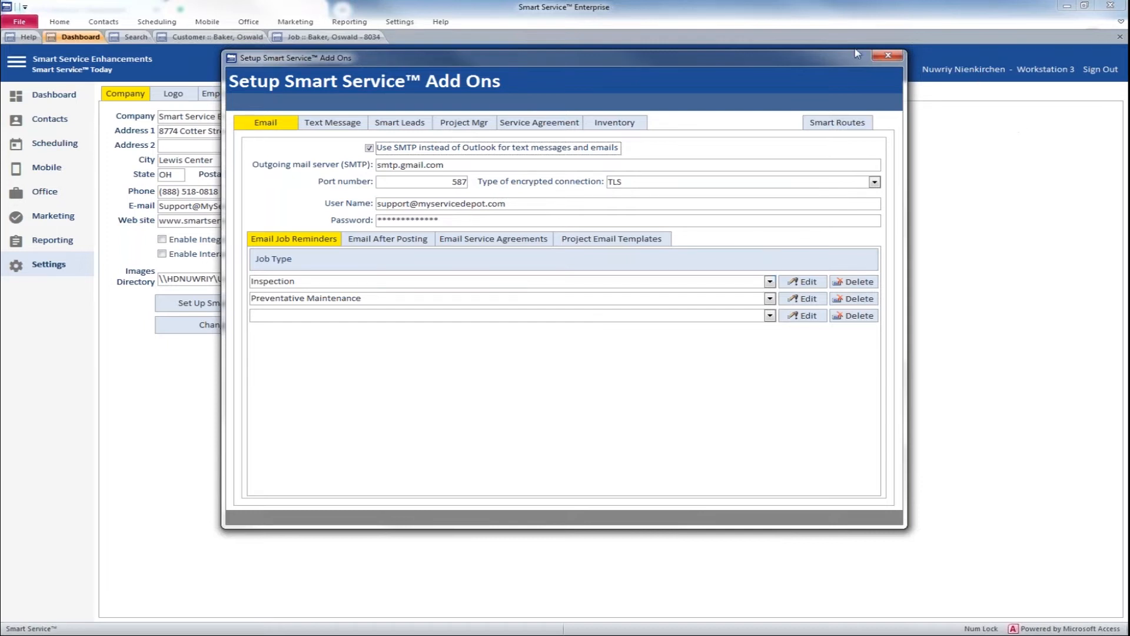
left_click(882, 57)
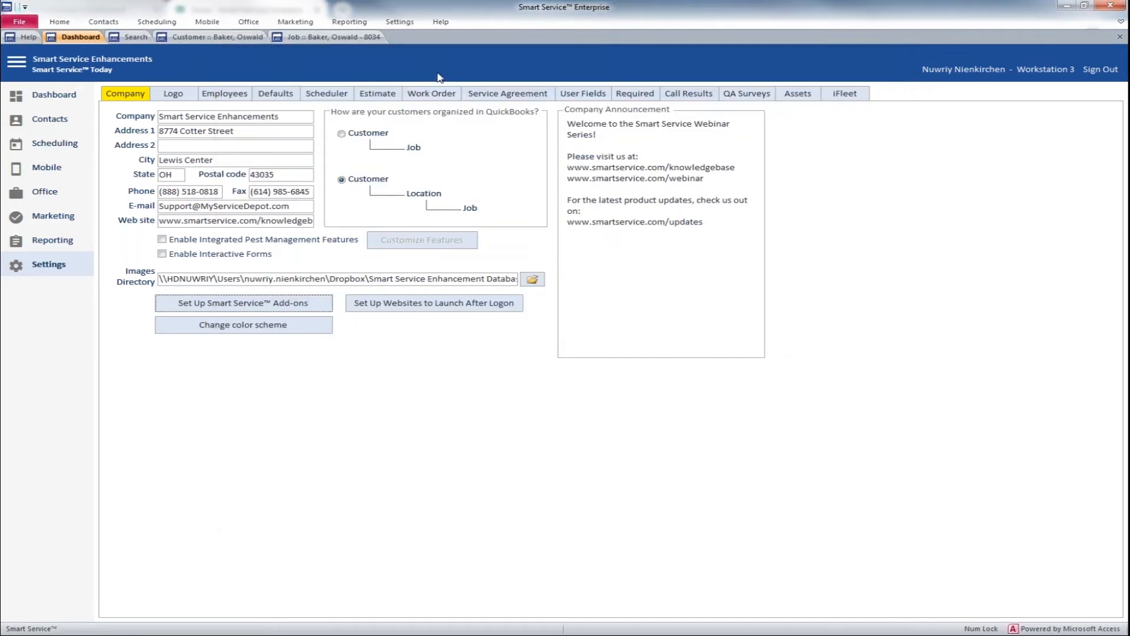
Step: Check the text message options on the customer's job, and return to the customer's general information
left_click(332, 37)
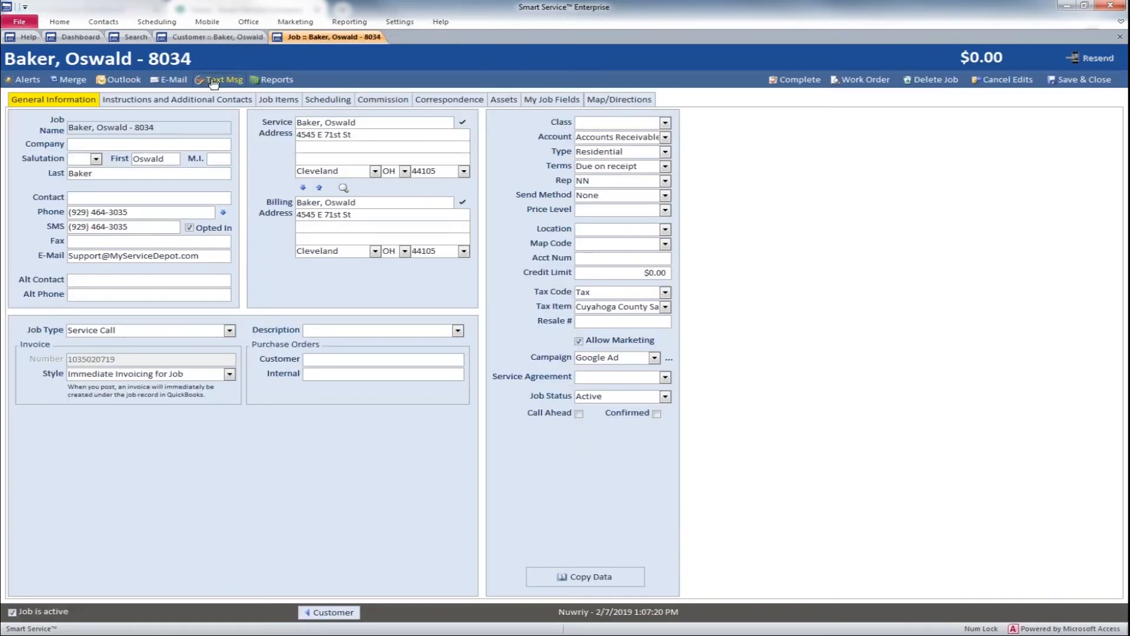
left_click(216, 81)
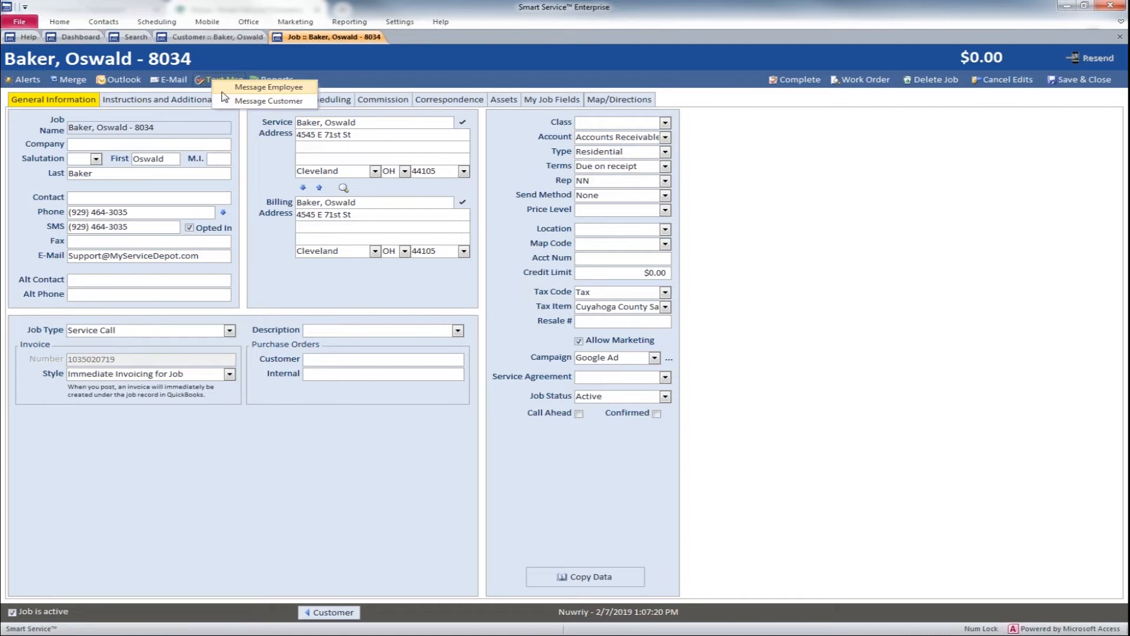
left_click(213, 27)
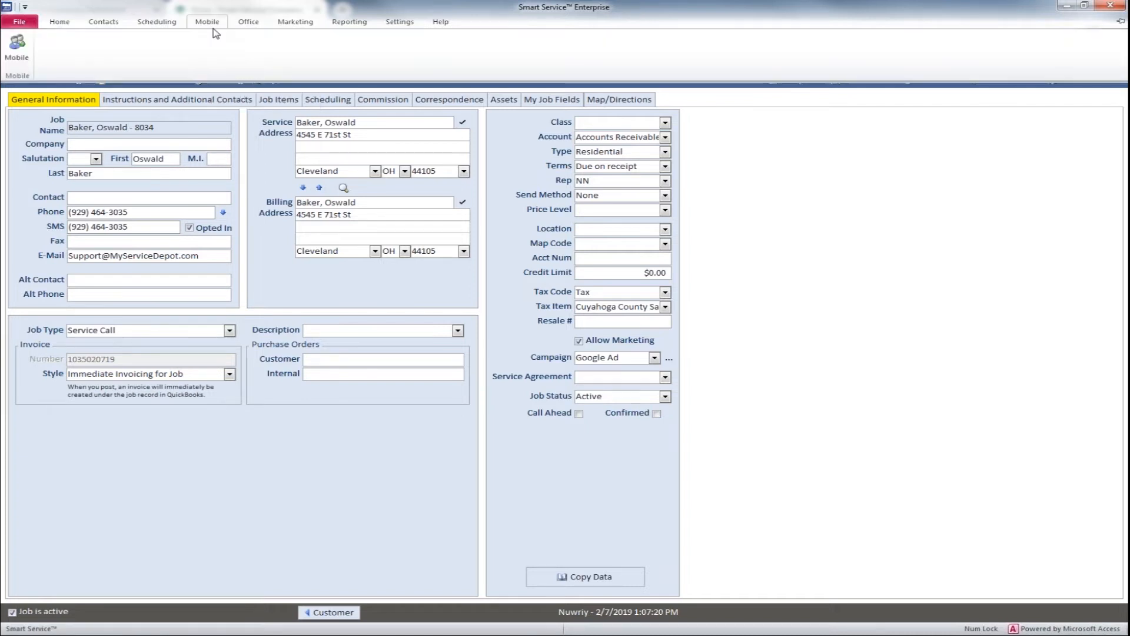
left_click(213, 27)
left_click(215, 38)
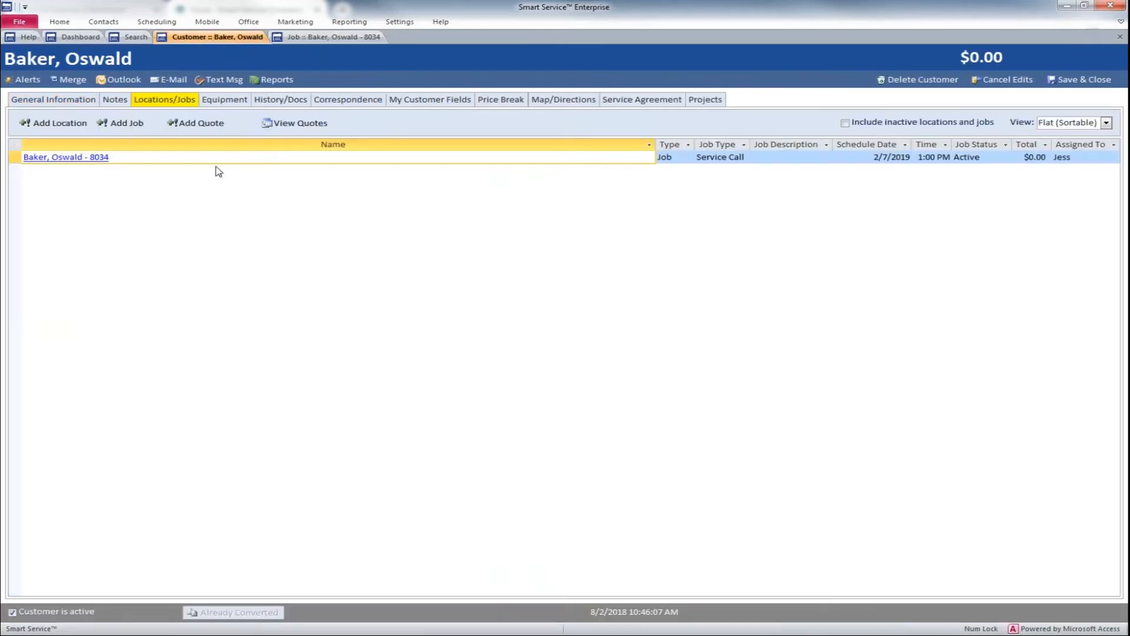
left_click(53, 99)
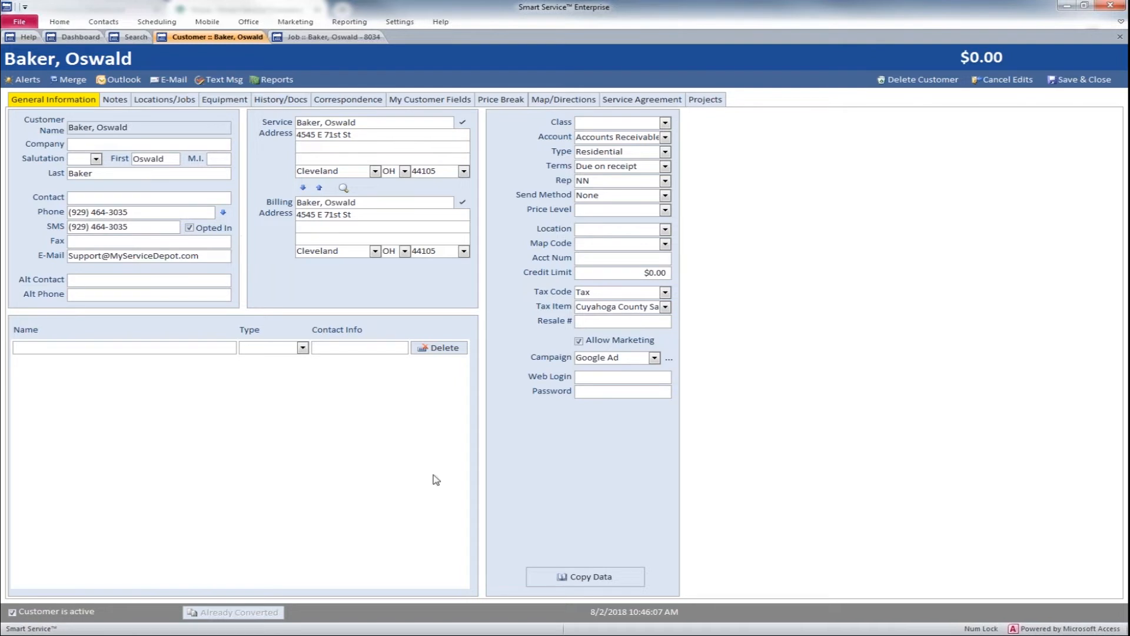
left_click(610, 578)
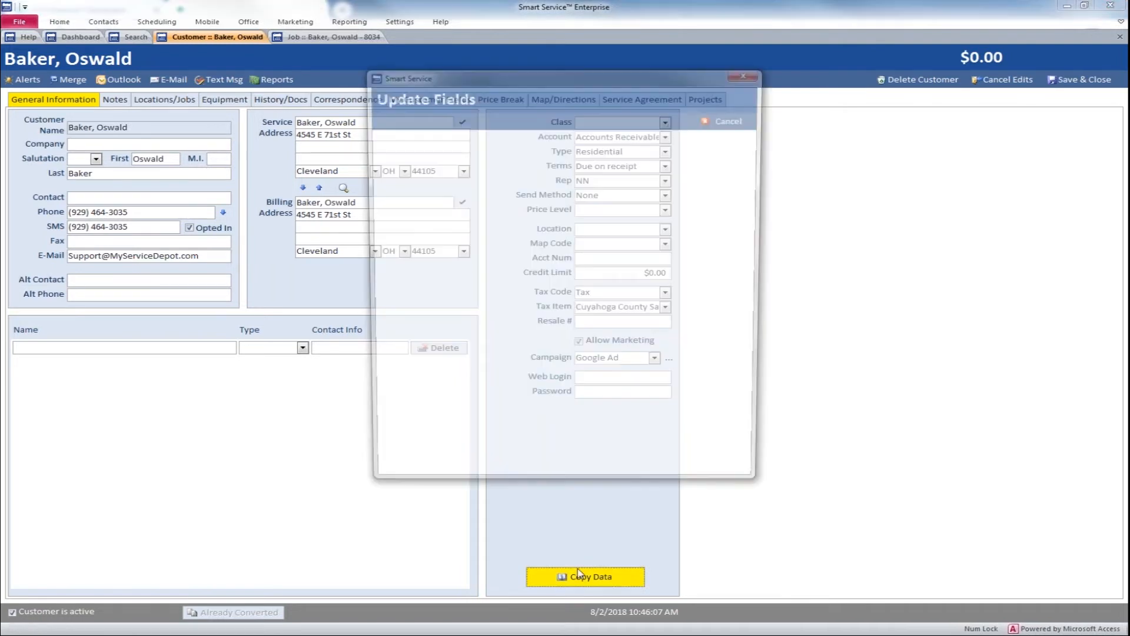
left_click(382, 253)
left_click(382, 268)
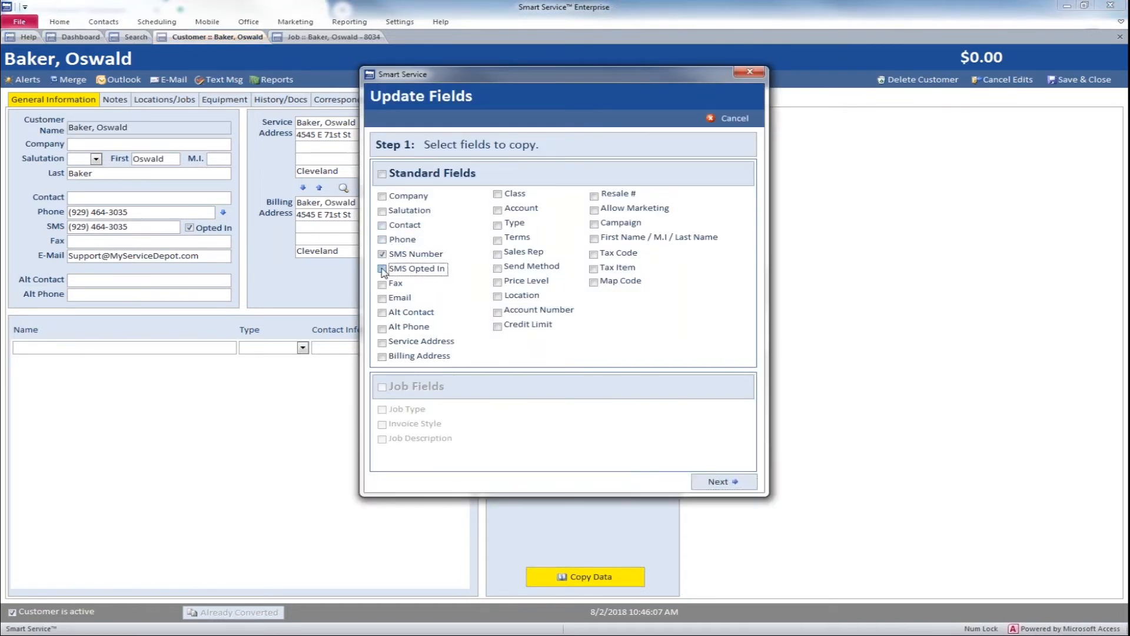
left_click(718, 481)
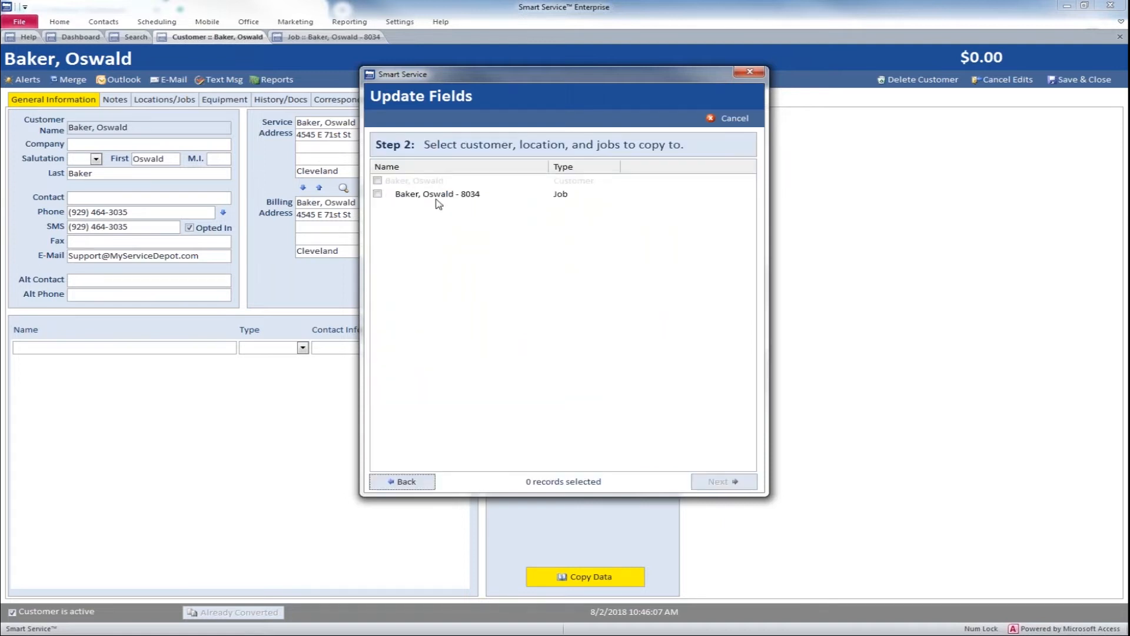
left_click(735, 119)
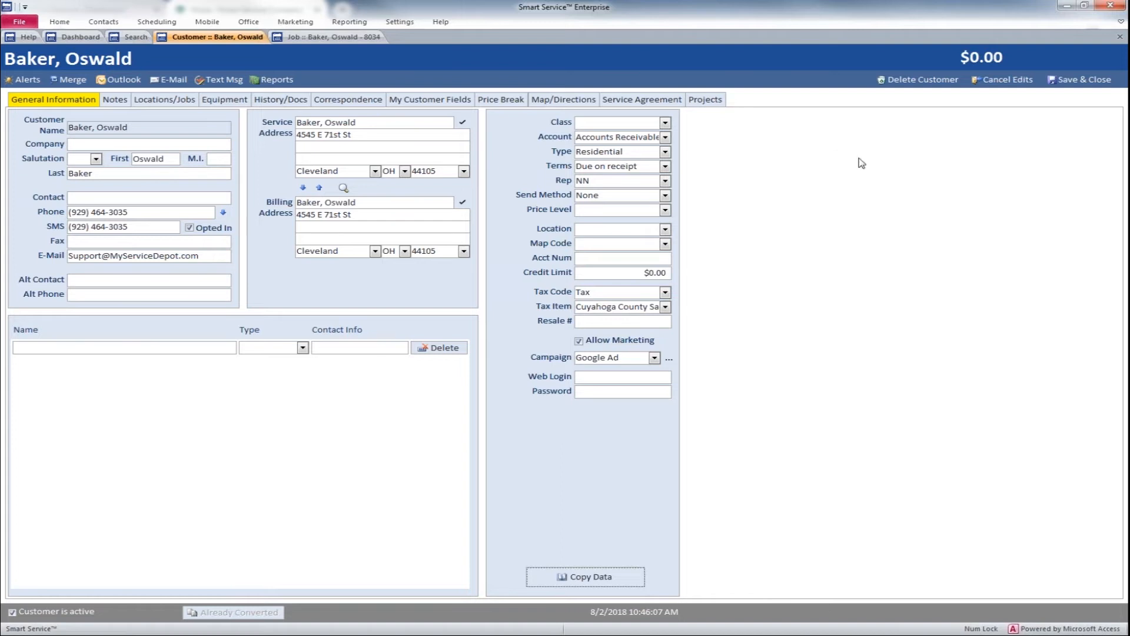
Step: Save and close the customer and job records, and open Message Job Reminders from the office section
left_click(1061, 81)
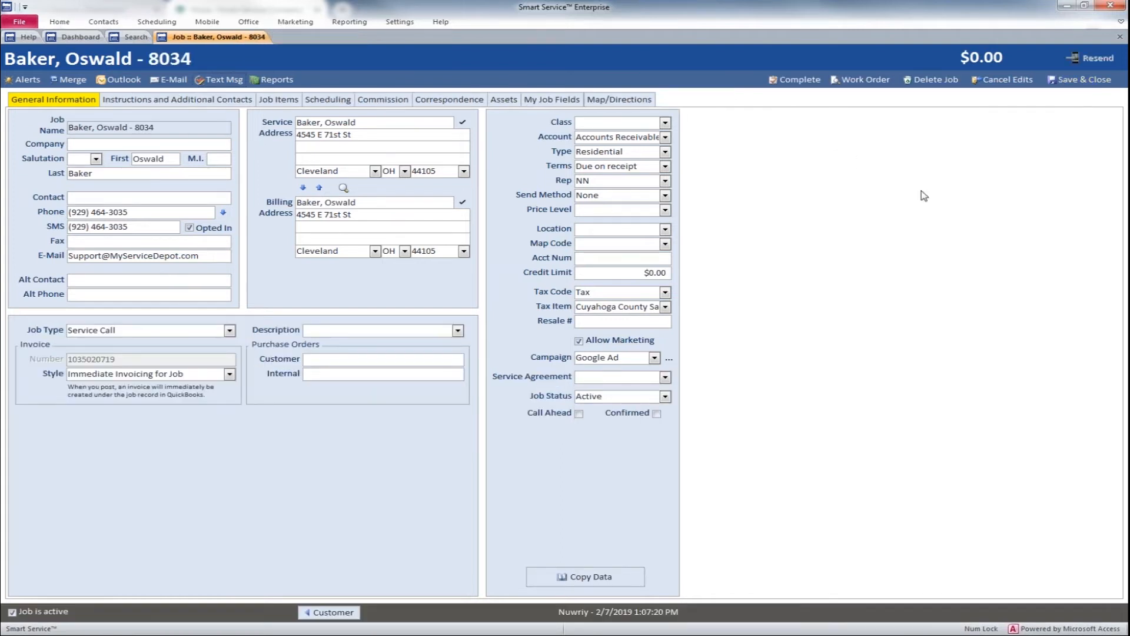
left_click(1060, 81)
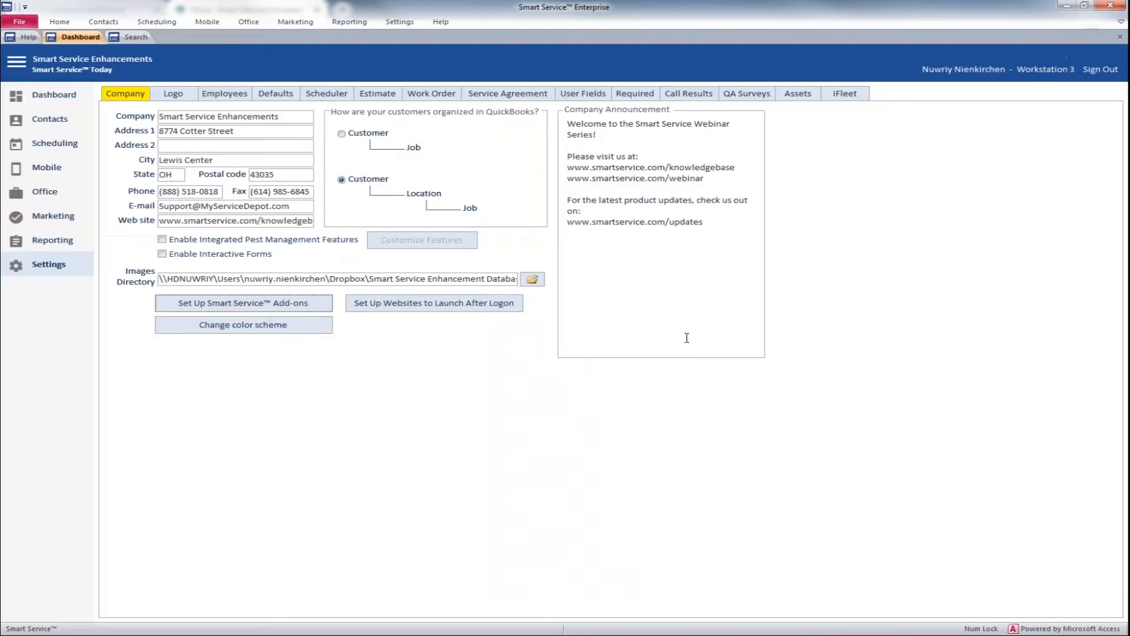
left_click(56, 194)
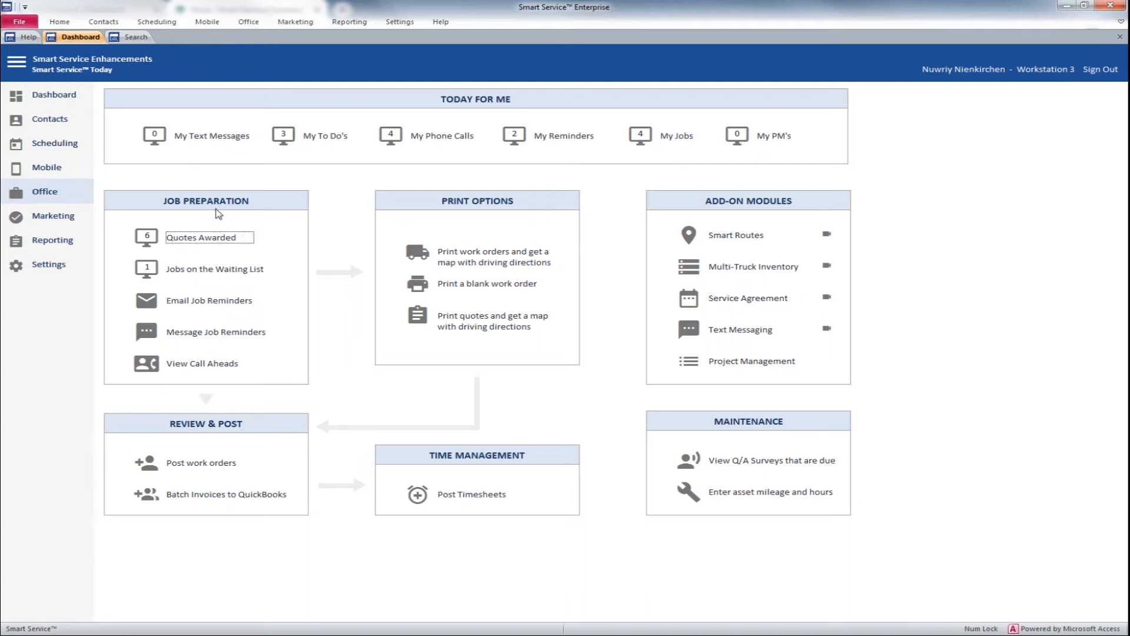
left_click(212, 336)
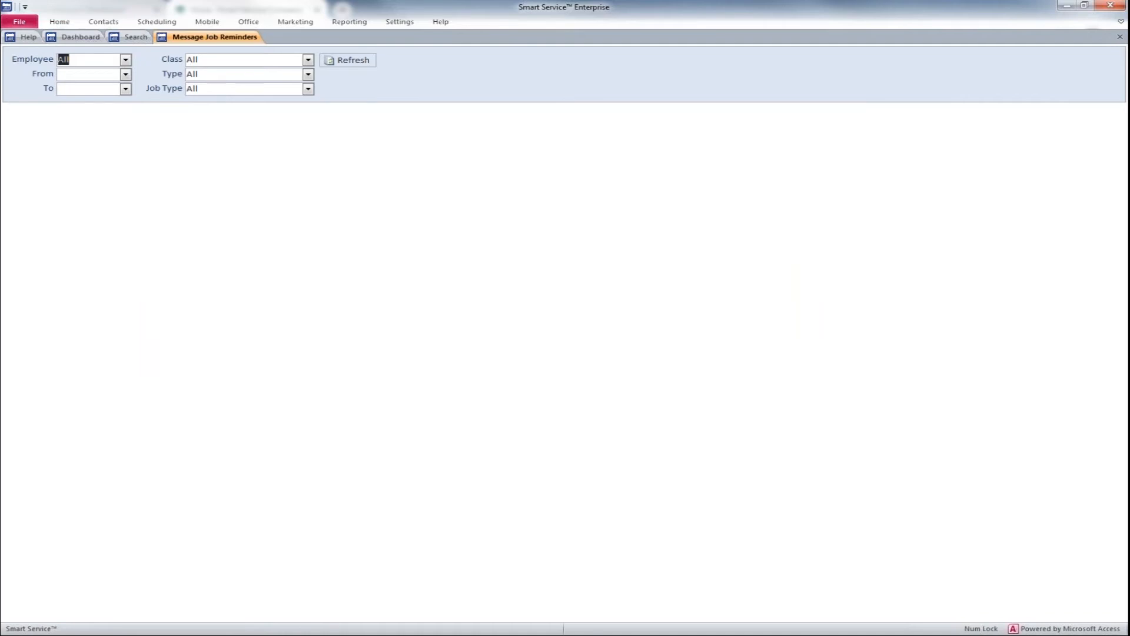
Step: Check the employee filter choices and list job reminders dated from 1/3/2019 to 2/7/2019
left_click(125, 60)
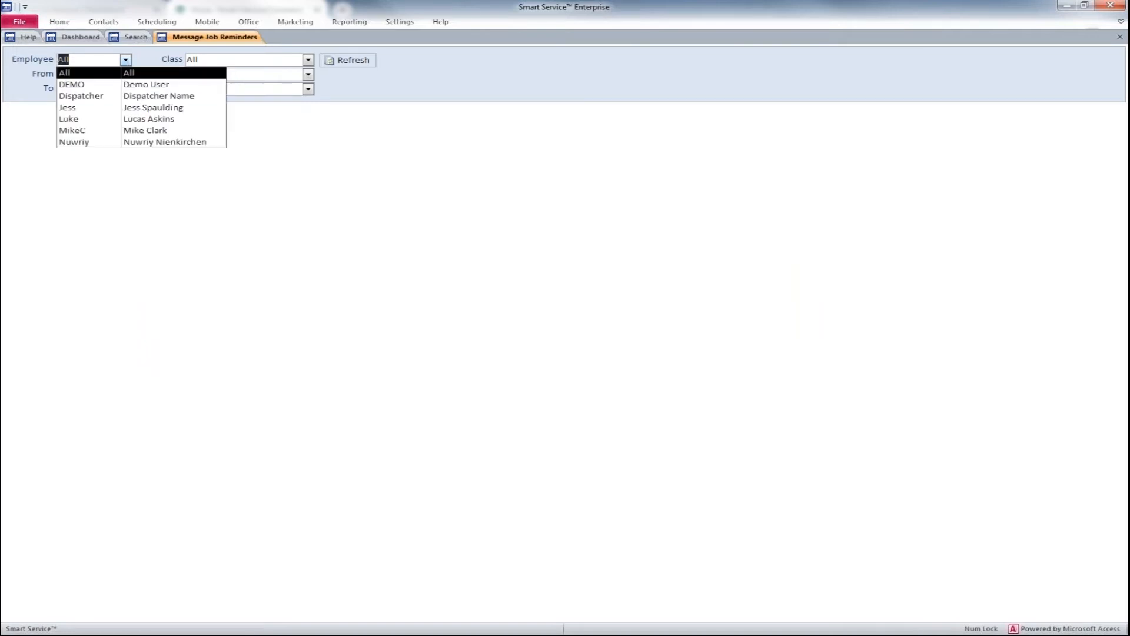
left_click(126, 59)
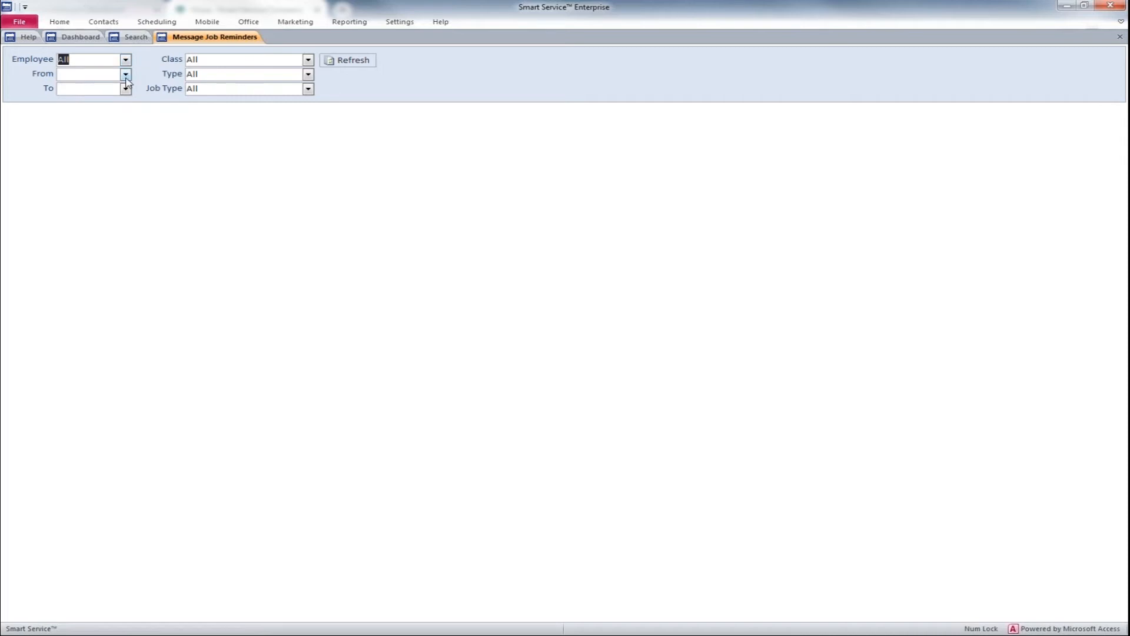
left_click(125, 74)
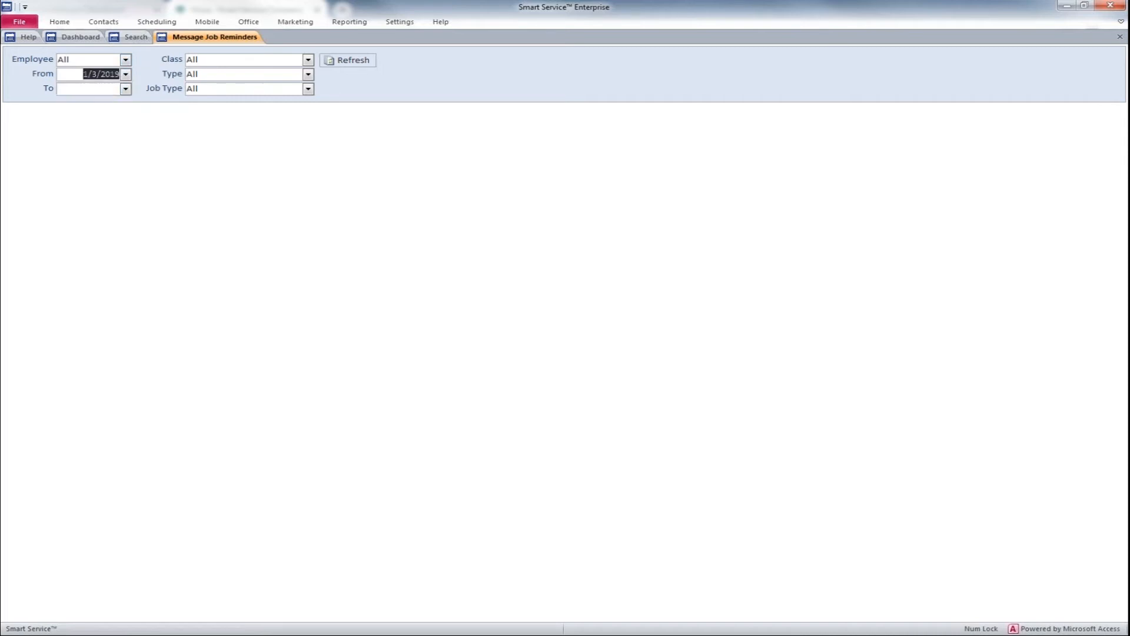
left_click(104, 99)
left_click(126, 89)
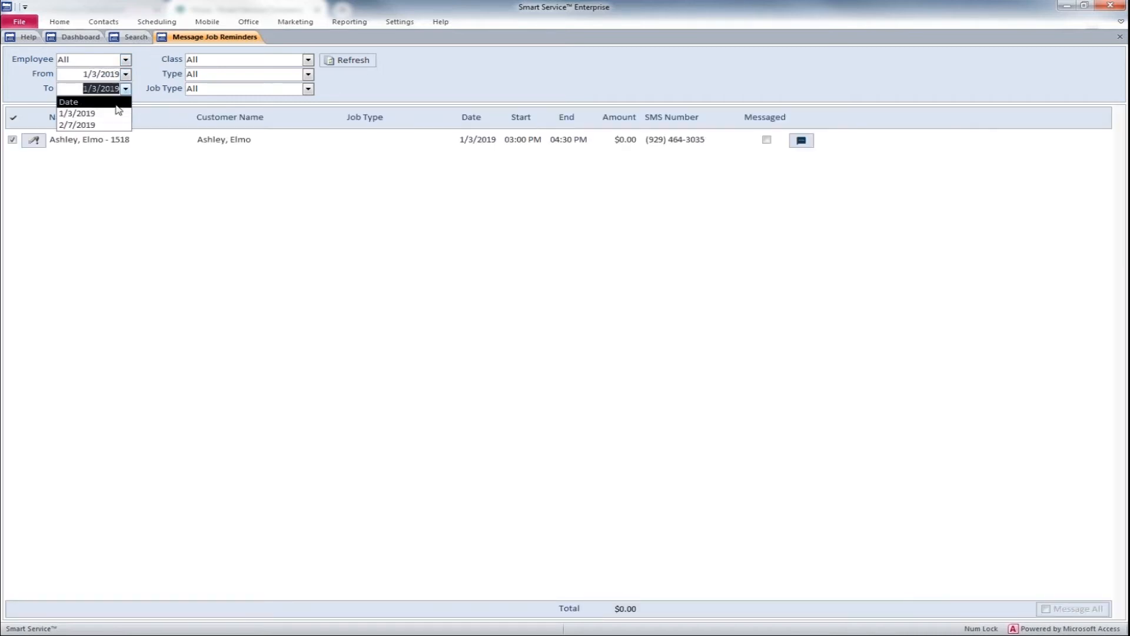
left_click(106, 126)
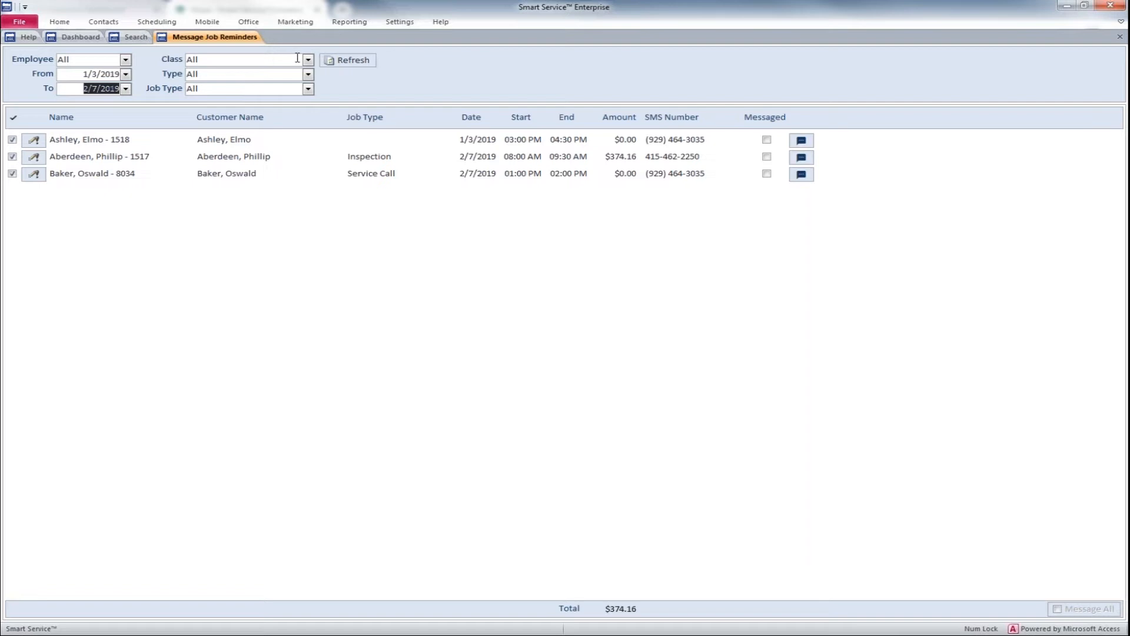
Step: Check the customer type and job type filter choices, and the job types of the listed reminders
left_click(308, 73)
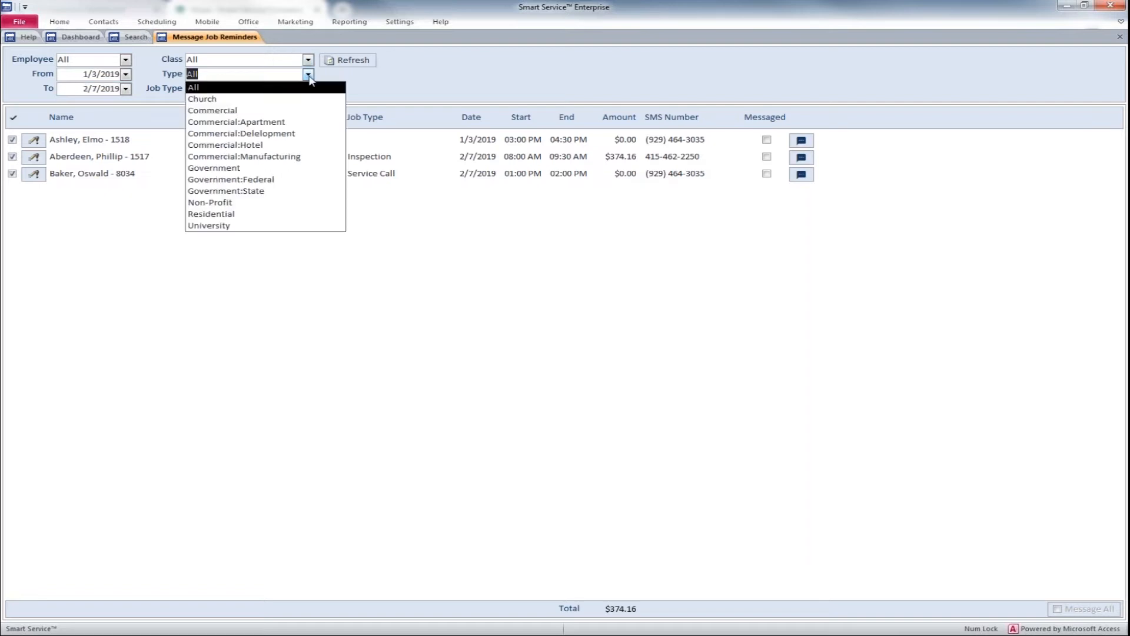
left_click(309, 83)
left_click(308, 89)
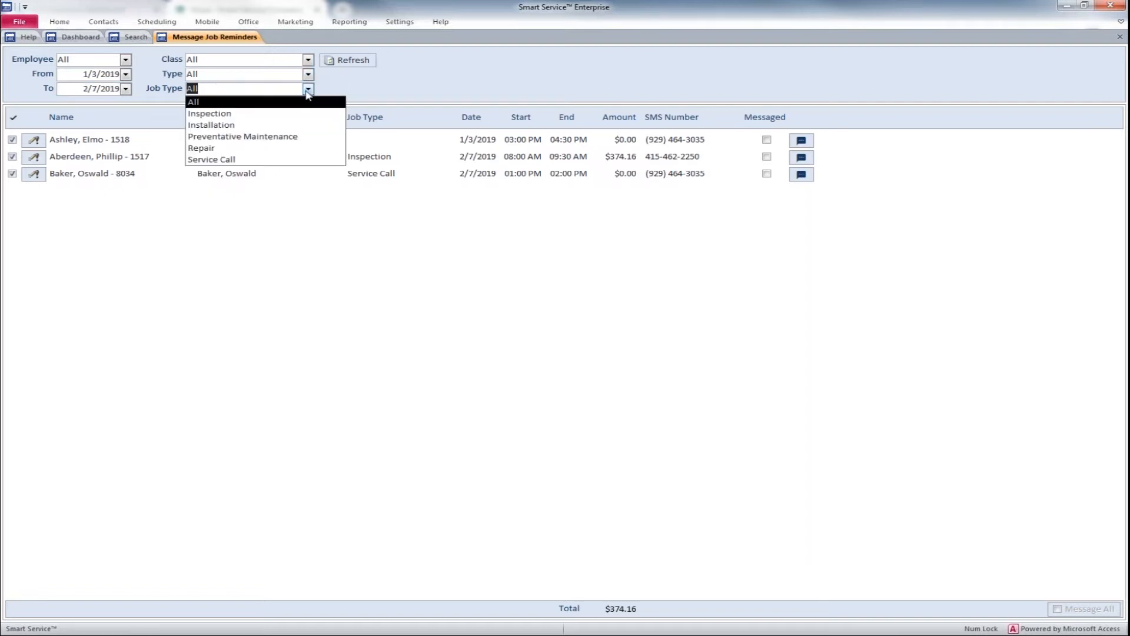
left_click(307, 92)
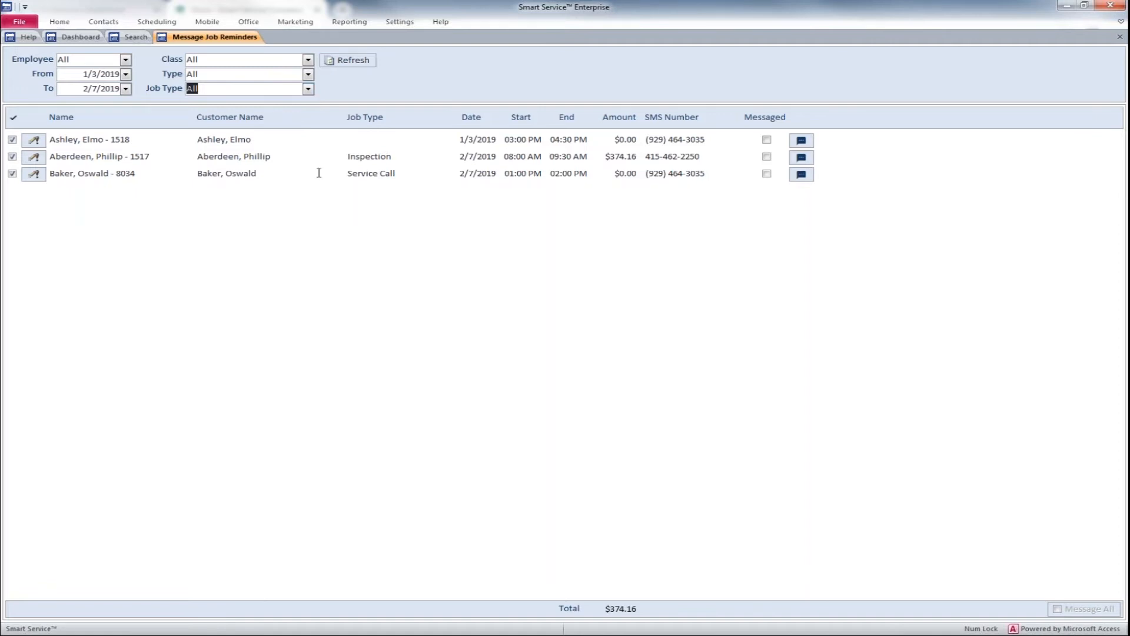
left_click_drag(349, 156, 396, 174)
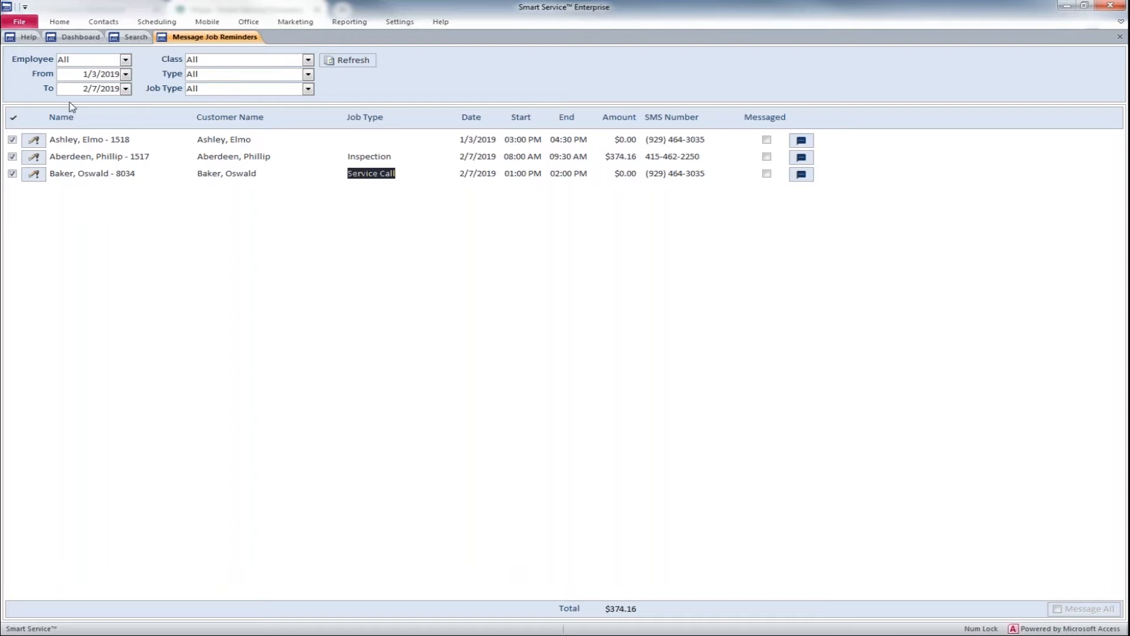
Step: Leave only the 2/7/2019 Service Call reminder selected, and check its SMS number and the end date choices
left_click(12, 156)
left_click(13, 120)
left_click(13, 120)
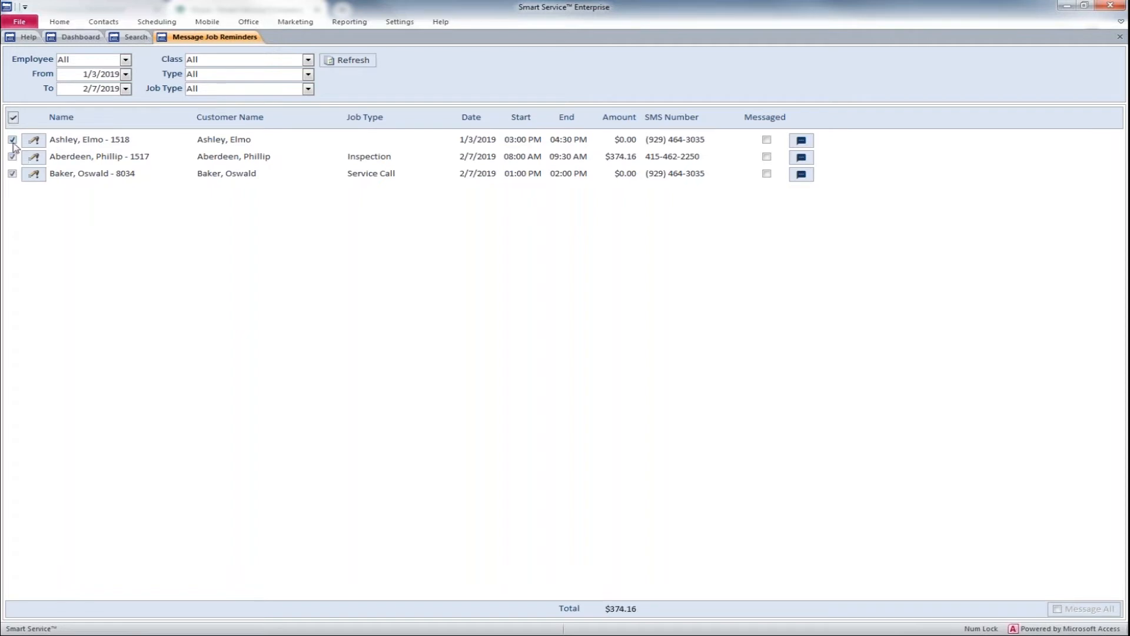
left_click(12, 140)
left_click(12, 157)
left_click_drag(646, 173, 706, 173)
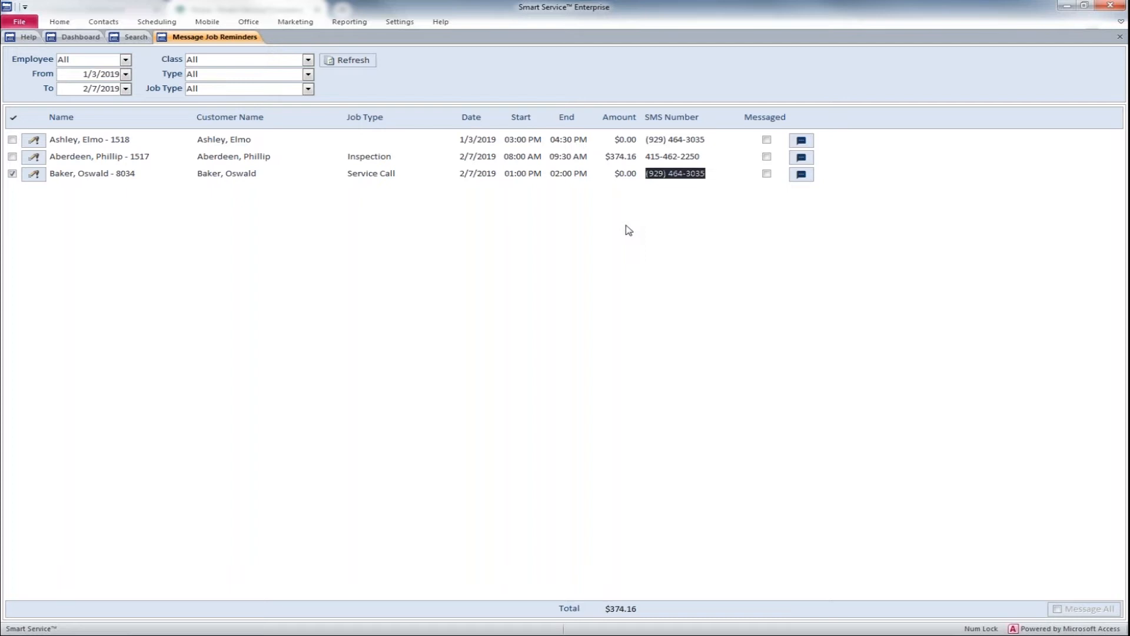
left_click(126, 89)
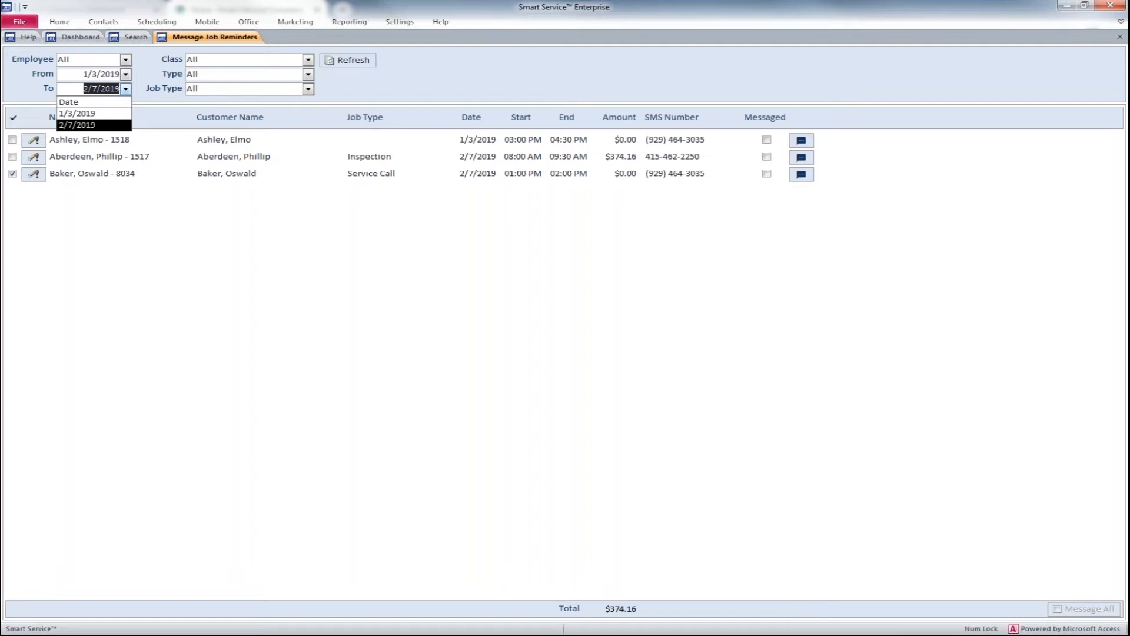
left_click(126, 88)
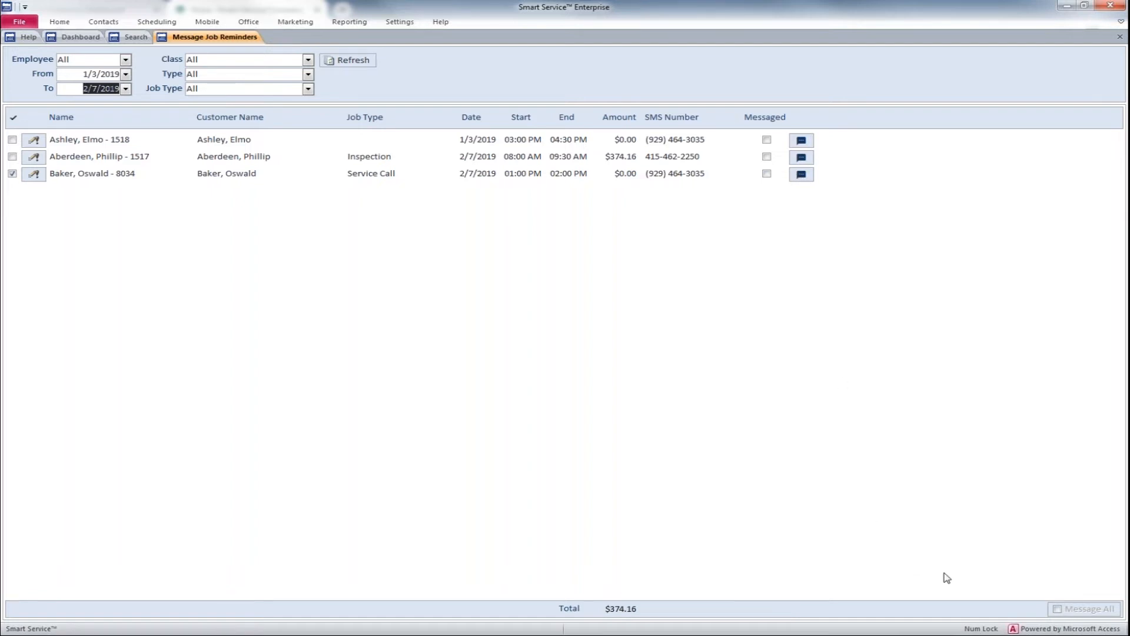
Step: Enable messaging all listed jobs at once and accept the refresh to a single day
left_click(1057, 612)
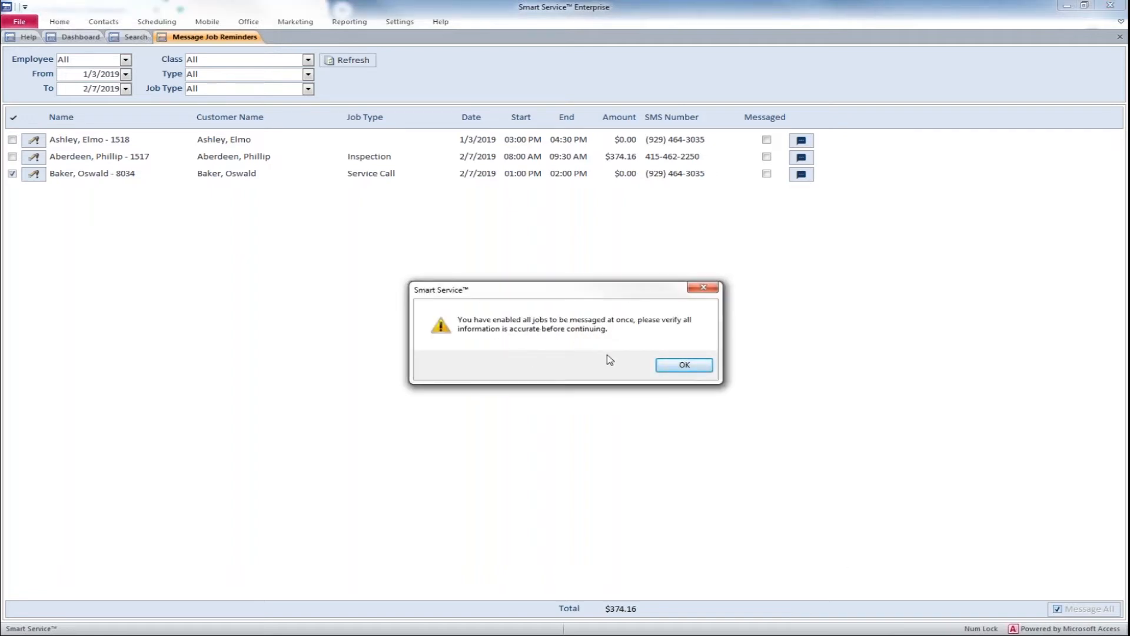
left_click(676, 364)
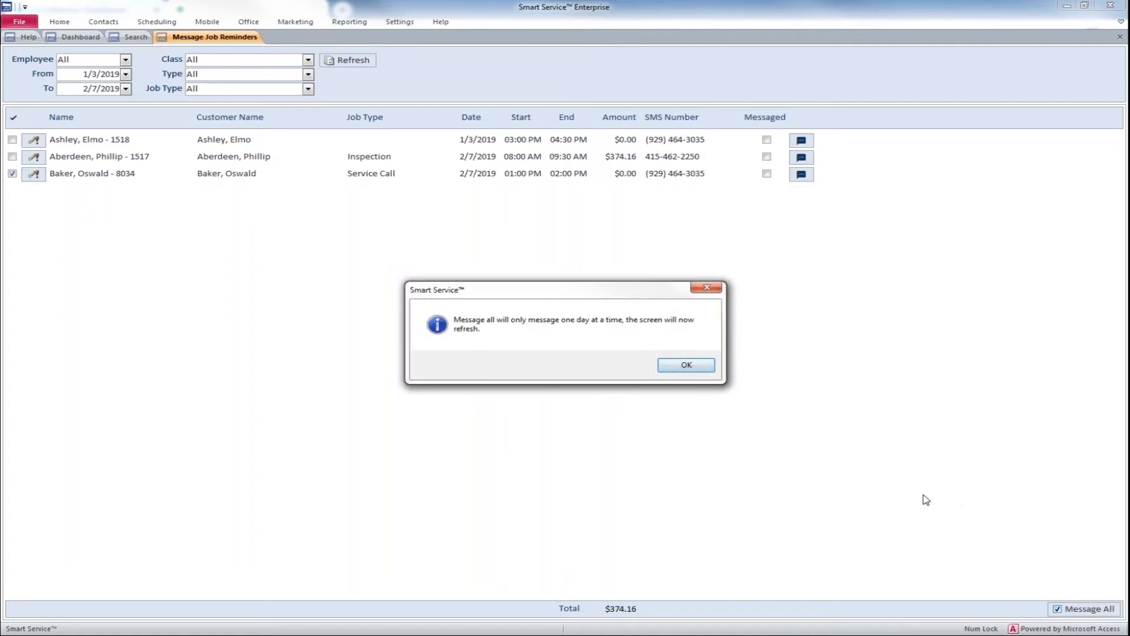
left_click(695, 367)
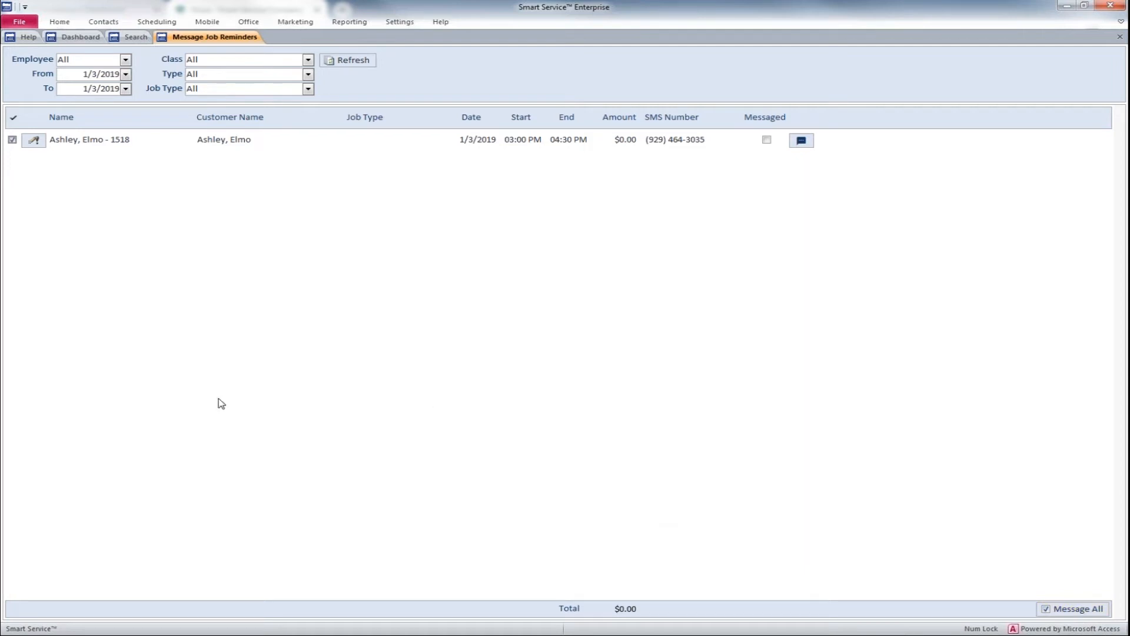
Step: List the job reminders dated 2/7/2019 and send the text reminder for the Service Call job
left_click(125, 74)
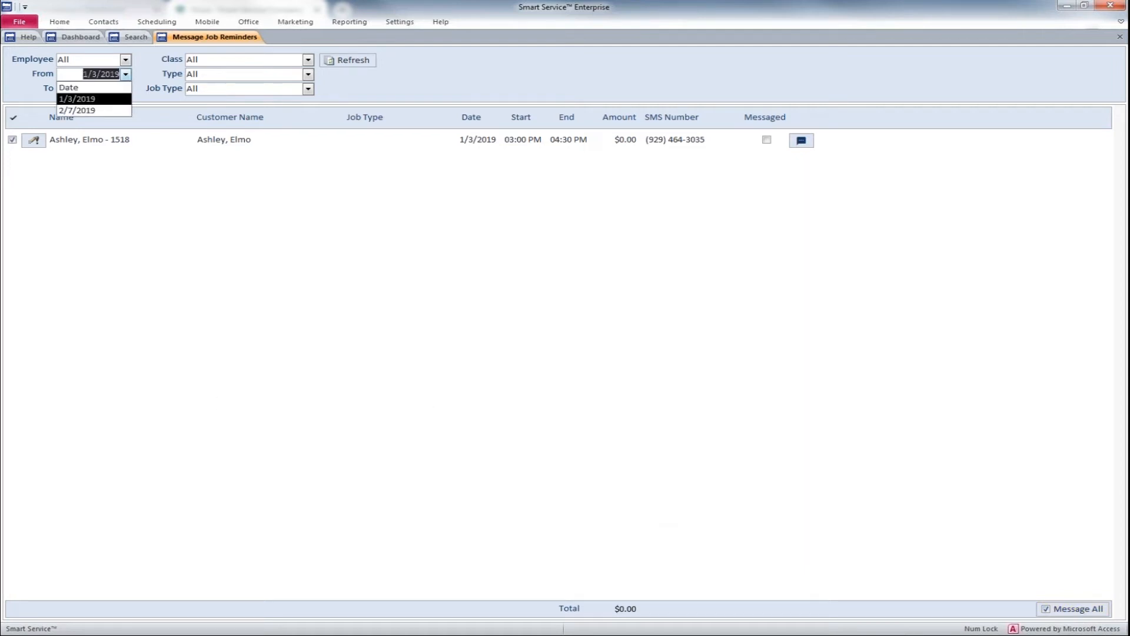
left_click(118, 110)
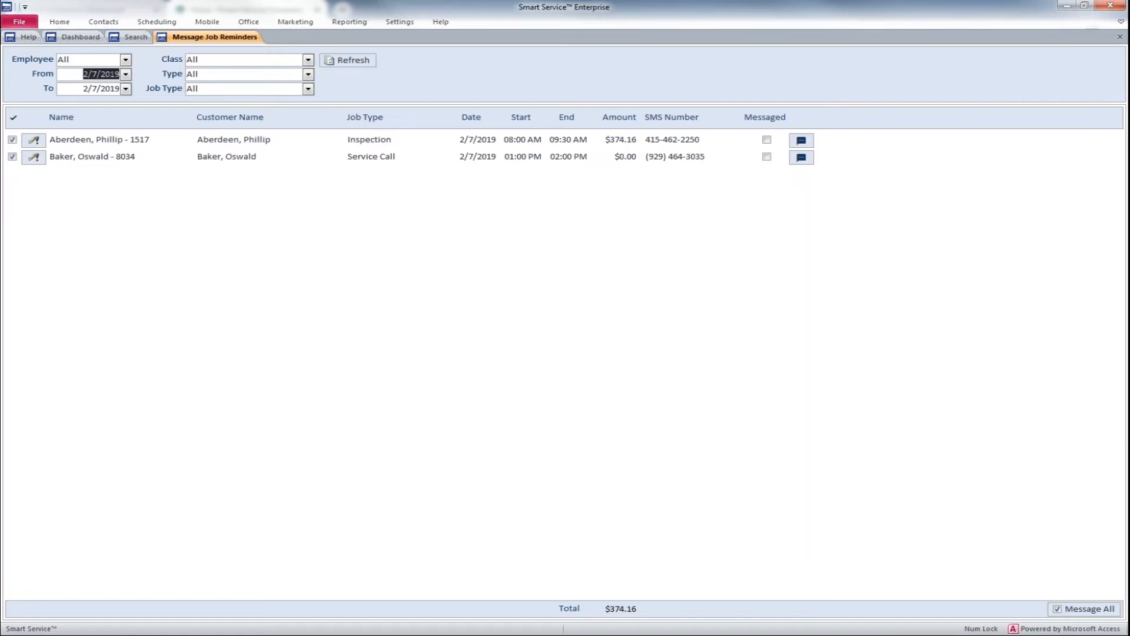
left_click(802, 158)
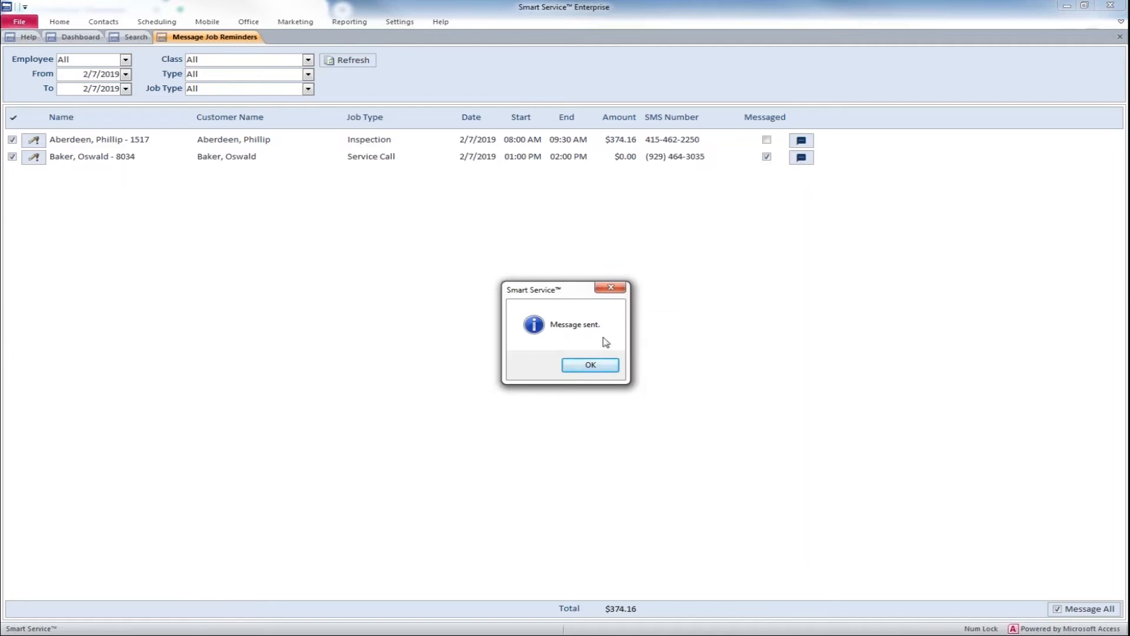
left_click(589, 366)
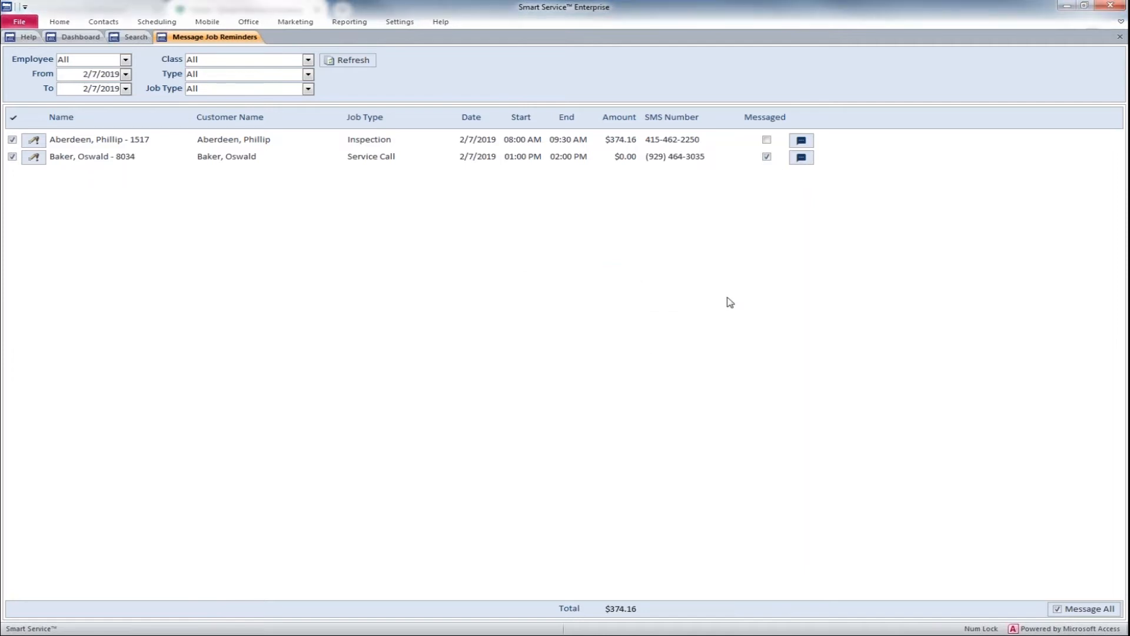
Step: Switch to Google Voice in the browser and read the received job reminder text
left_click(1084, 7)
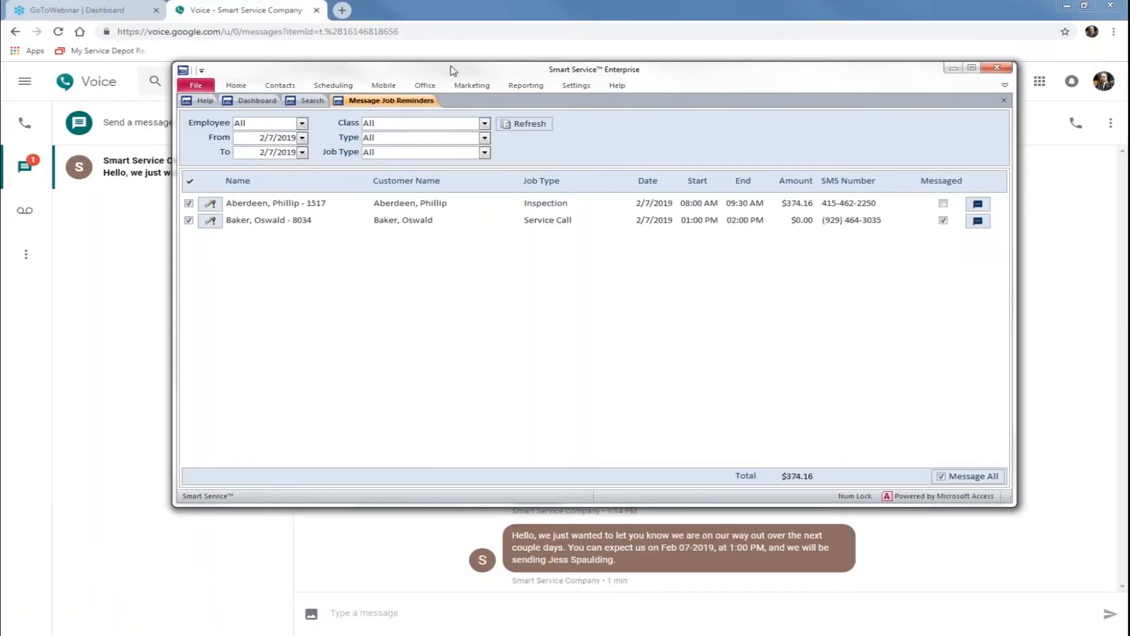
left_click(231, 13)
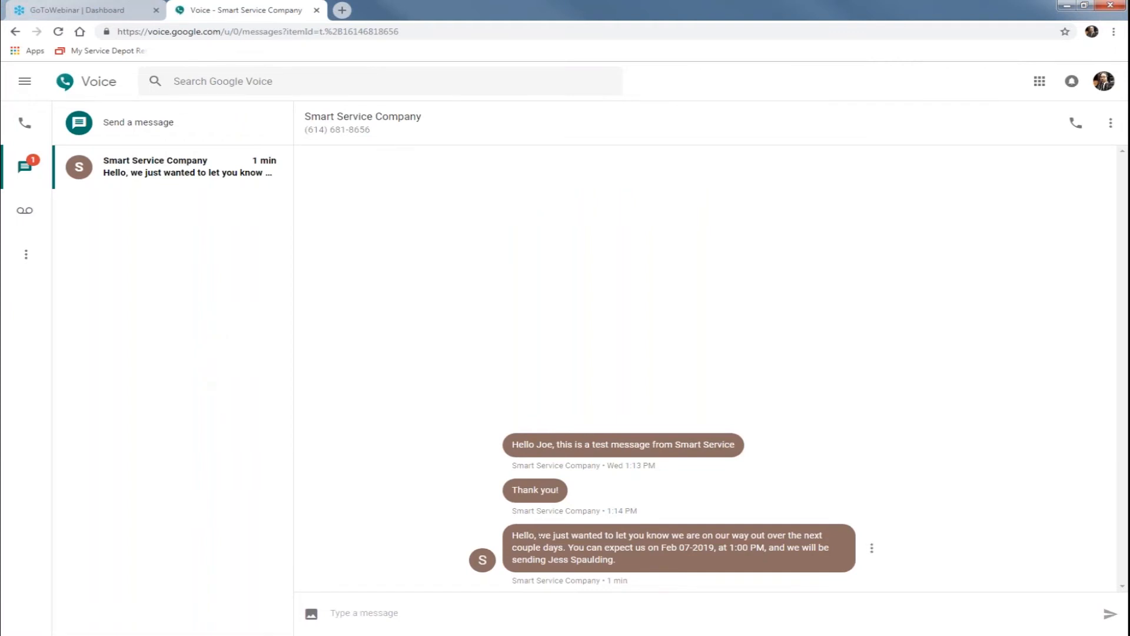
left_click_drag(512, 535, 630, 564)
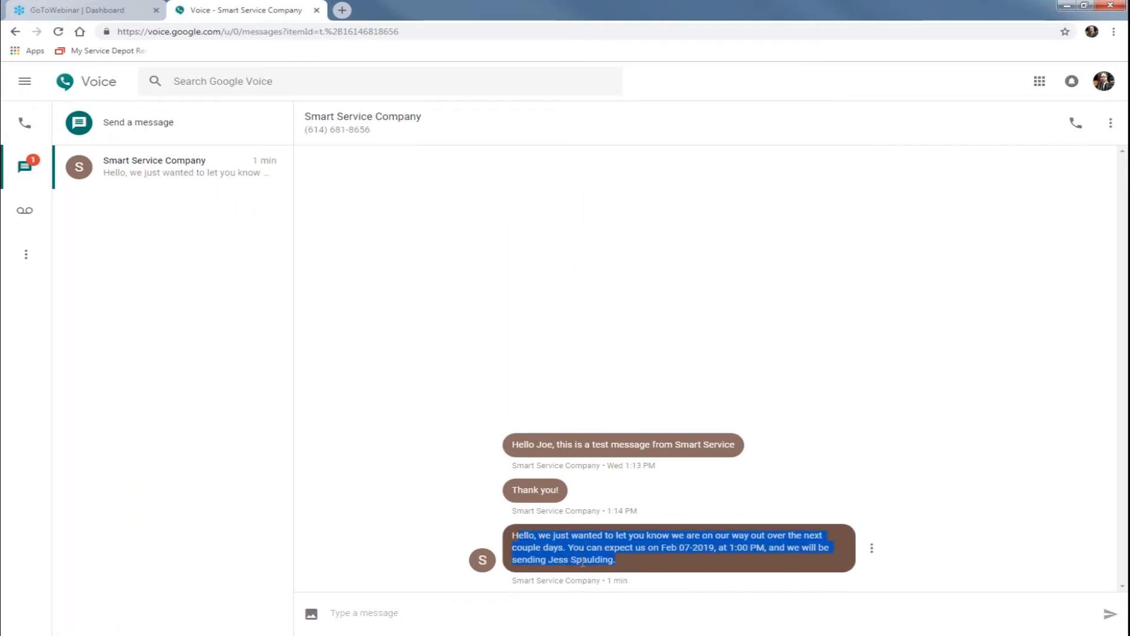
left_click(780, 548)
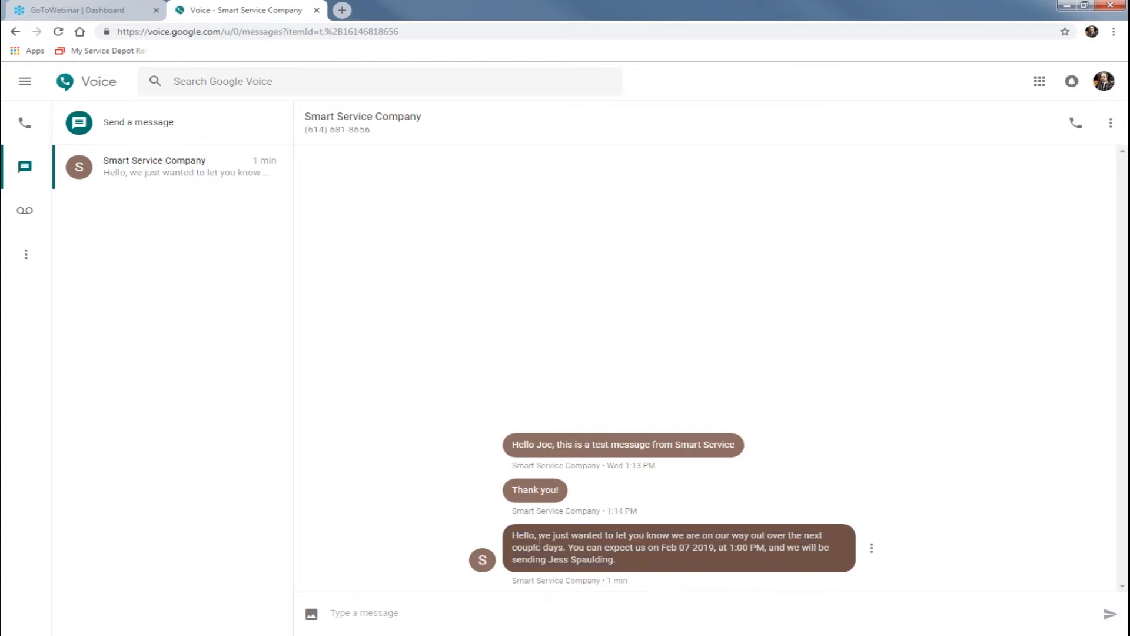
Step: Return to Smart Service and open the Service Call text message reminder template in the Add-ons setup
left_click(44, 635)
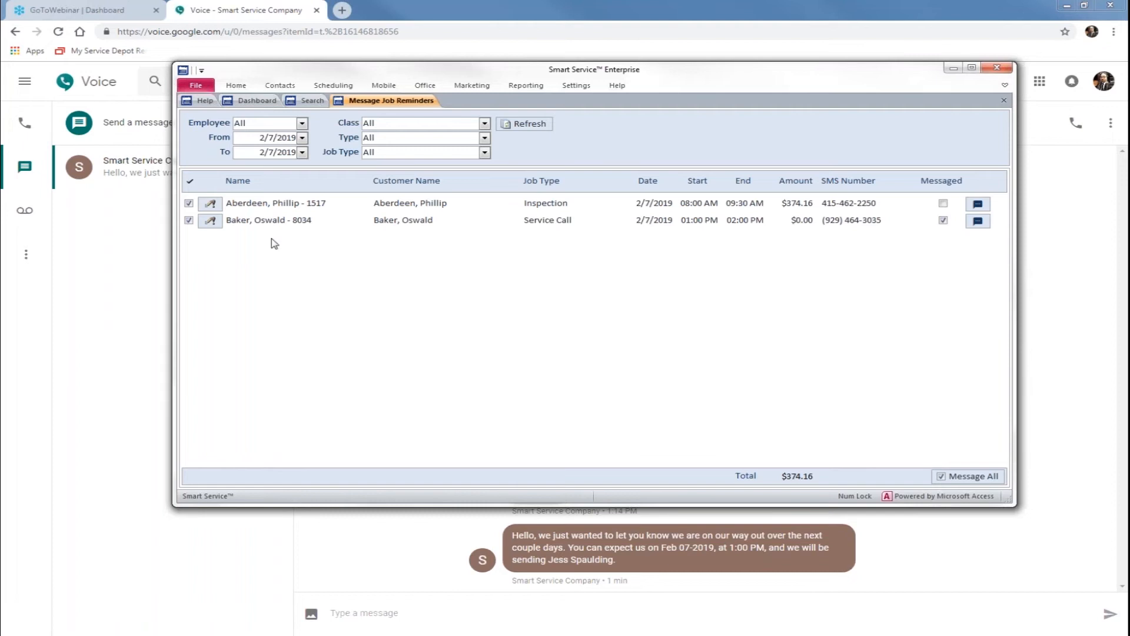
left_click(257, 100)
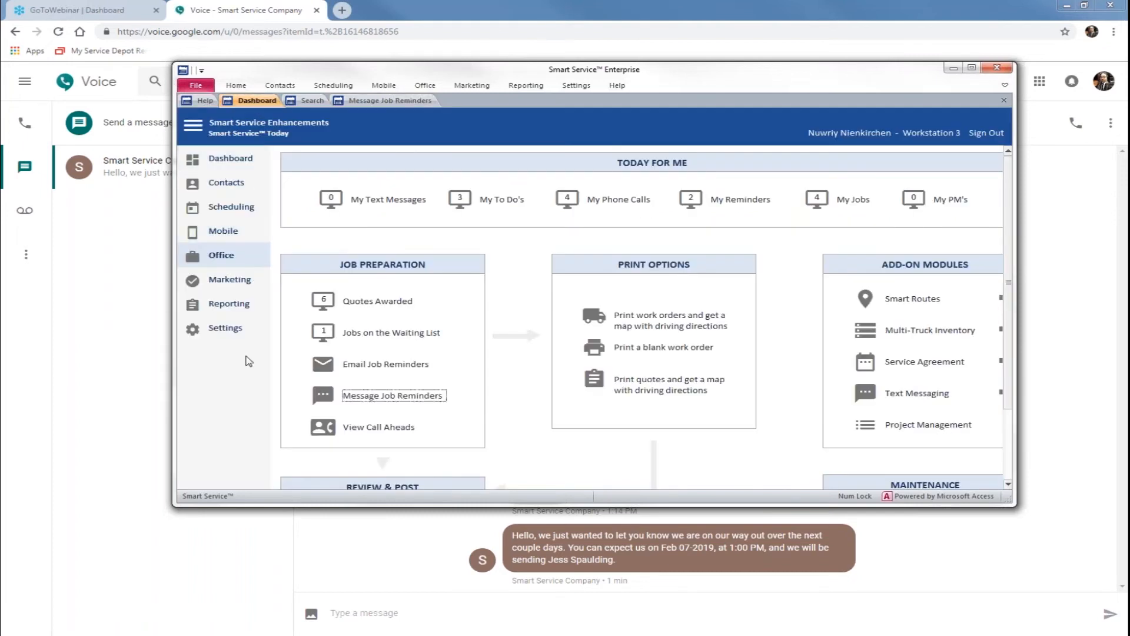
left_click(227, 331)
left_click(348, 371)
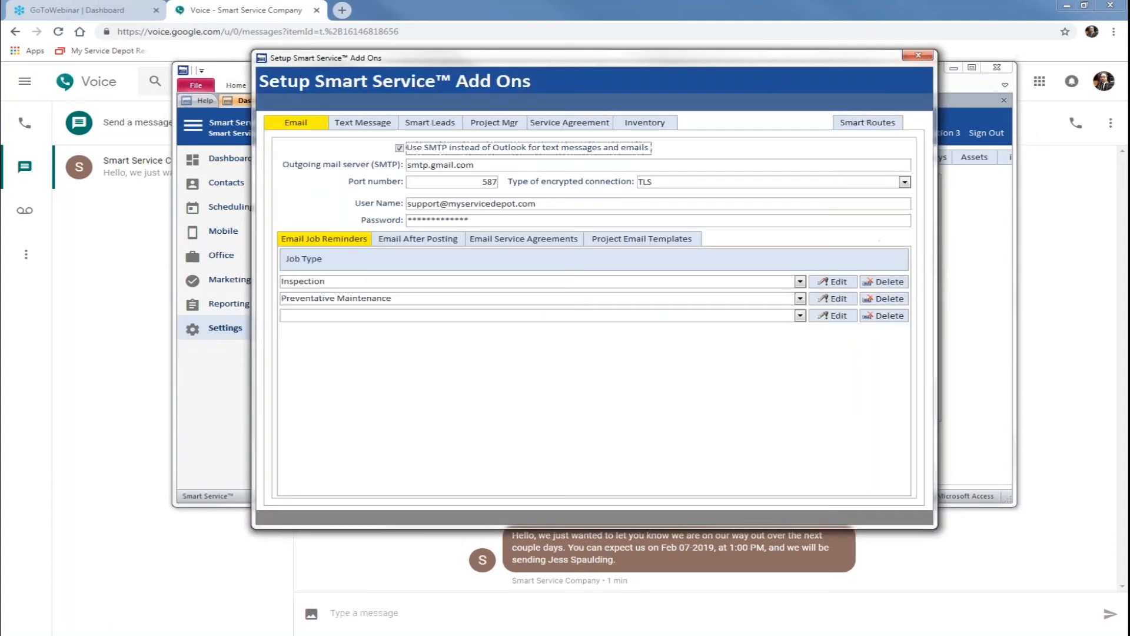
left_click(361, 125)
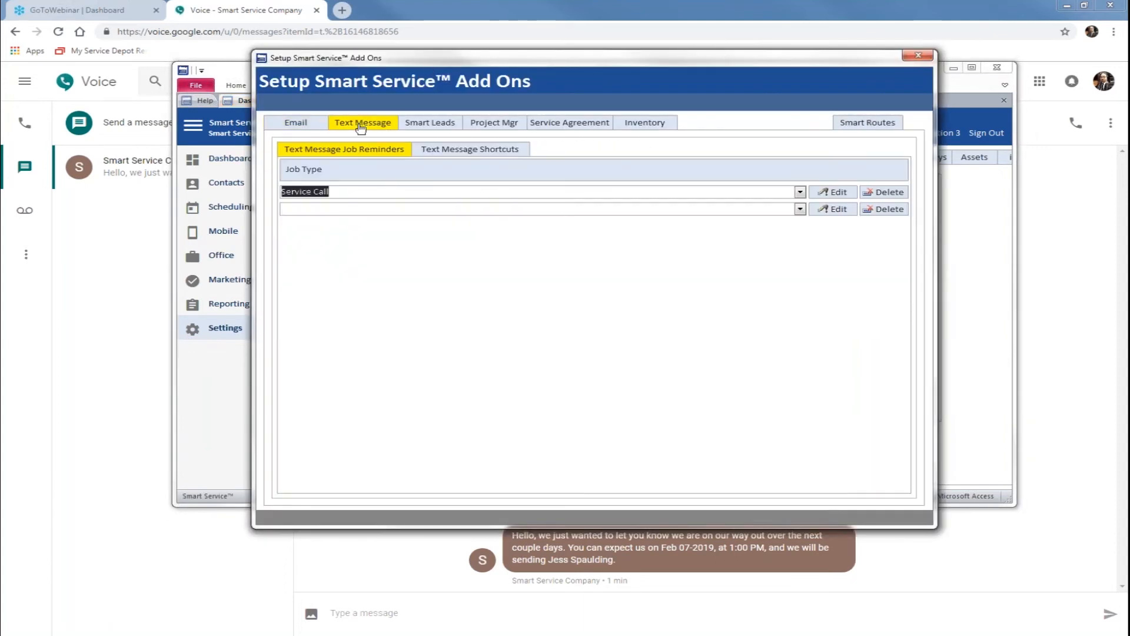
left_click(837, 193)
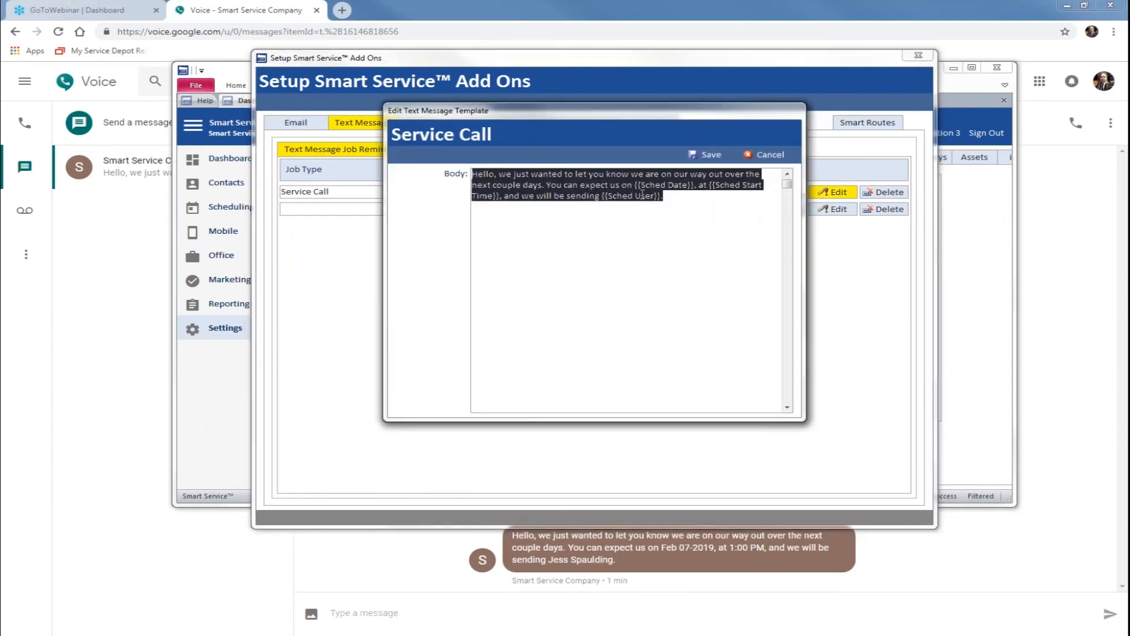
Step: Compare the template body with the received text, check the available merge fields, then save the template and close the setup
left_click(666, 198)
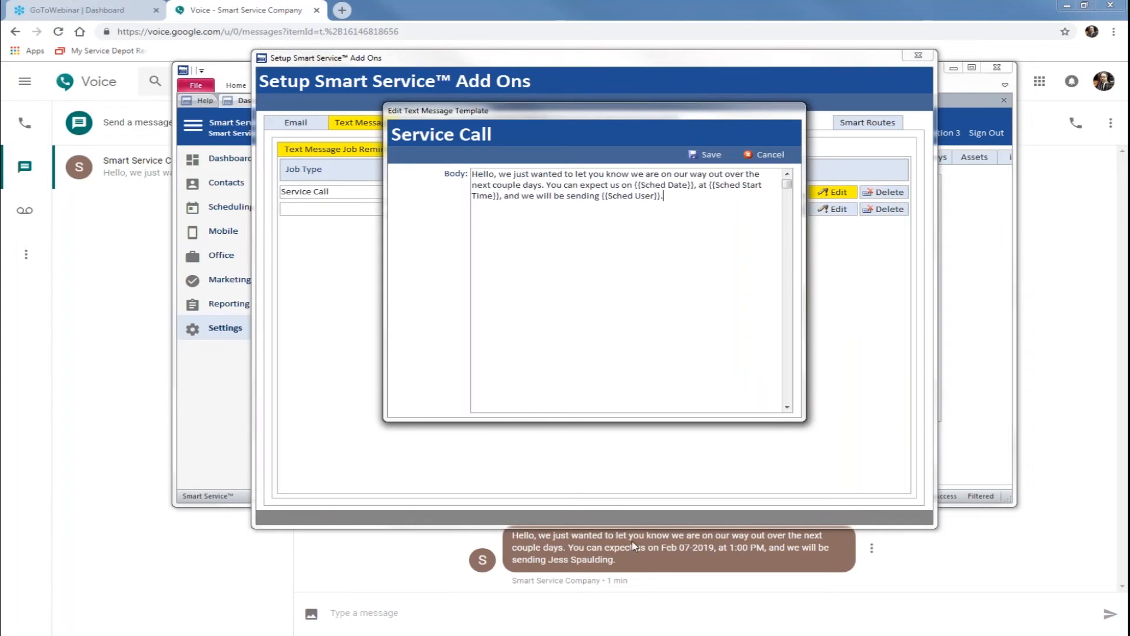
right_click(671, 203)
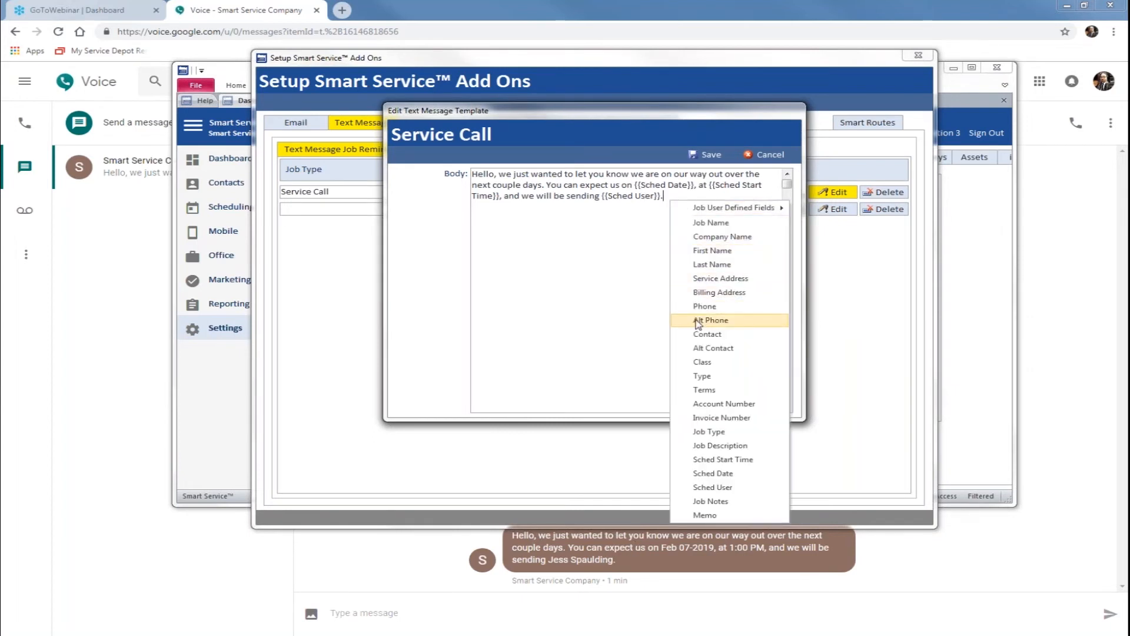
left_click(512, 320)
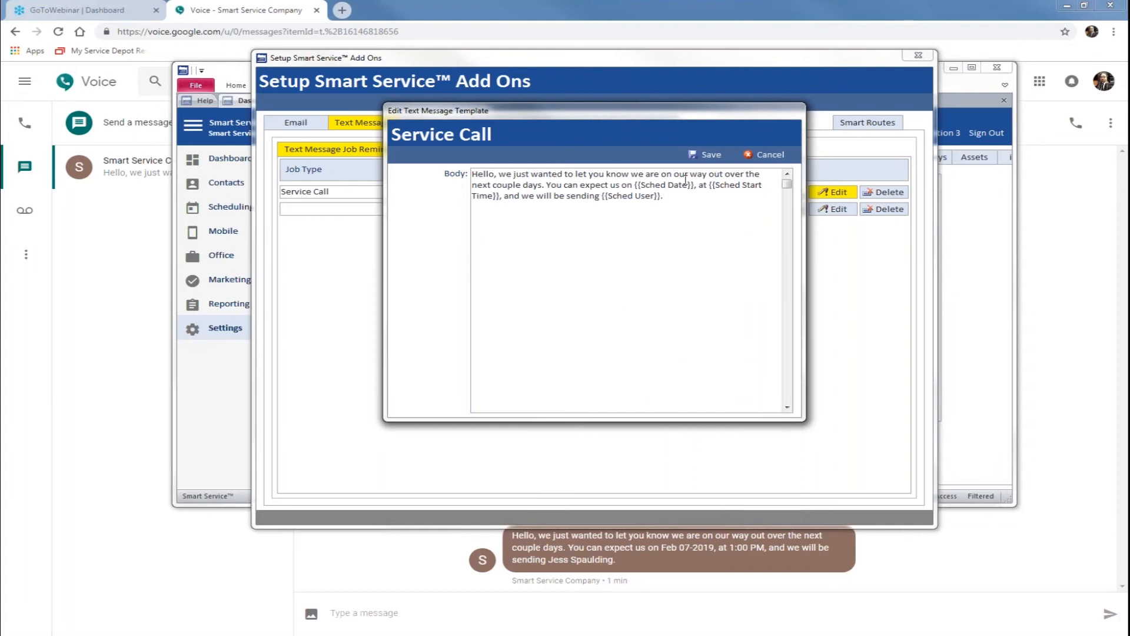
left_click(704, 155)
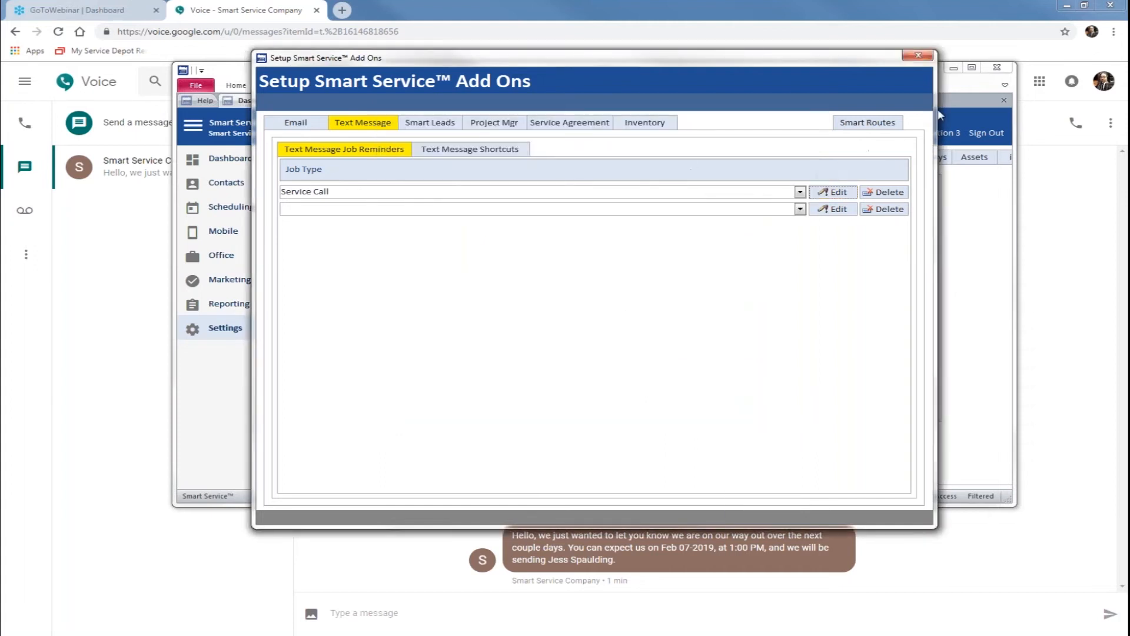
left_click(918, 57)
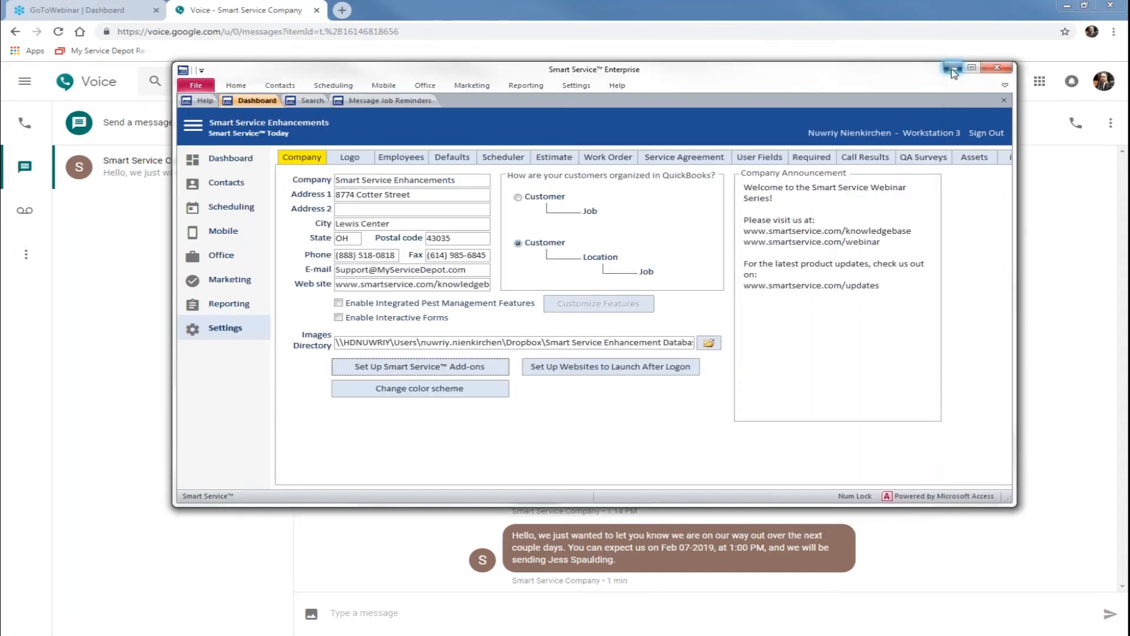
Step: Minimize Smart Service and reply "Hello, thanks for letting me know!" to the reminder in Google Voice
left_click(952, 68)
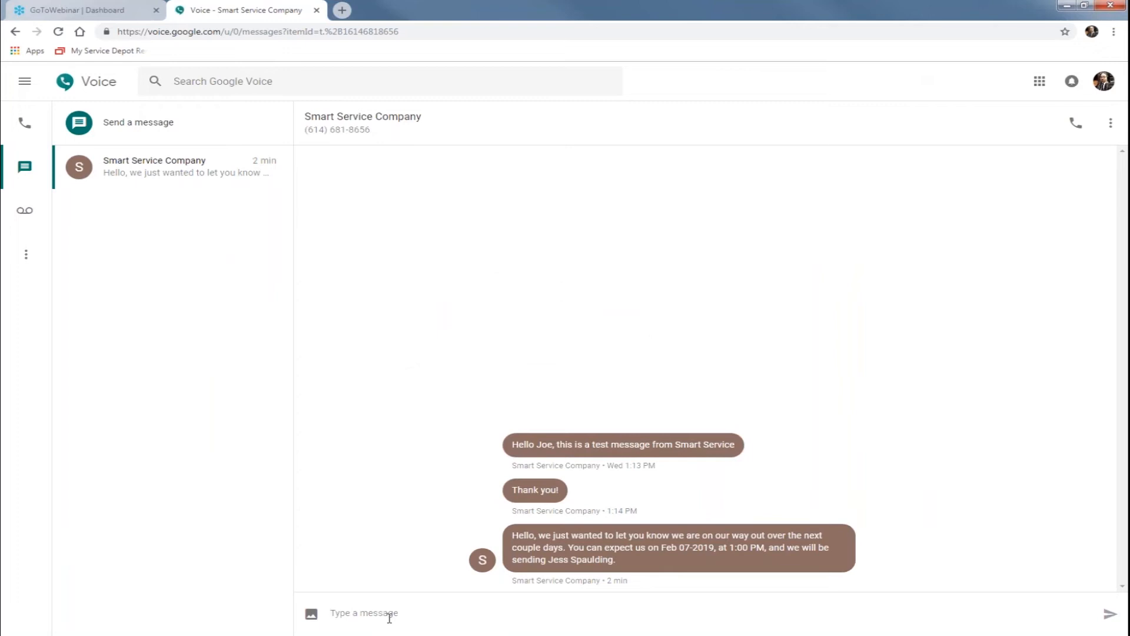
type("Hello, thanks for letting me know!")
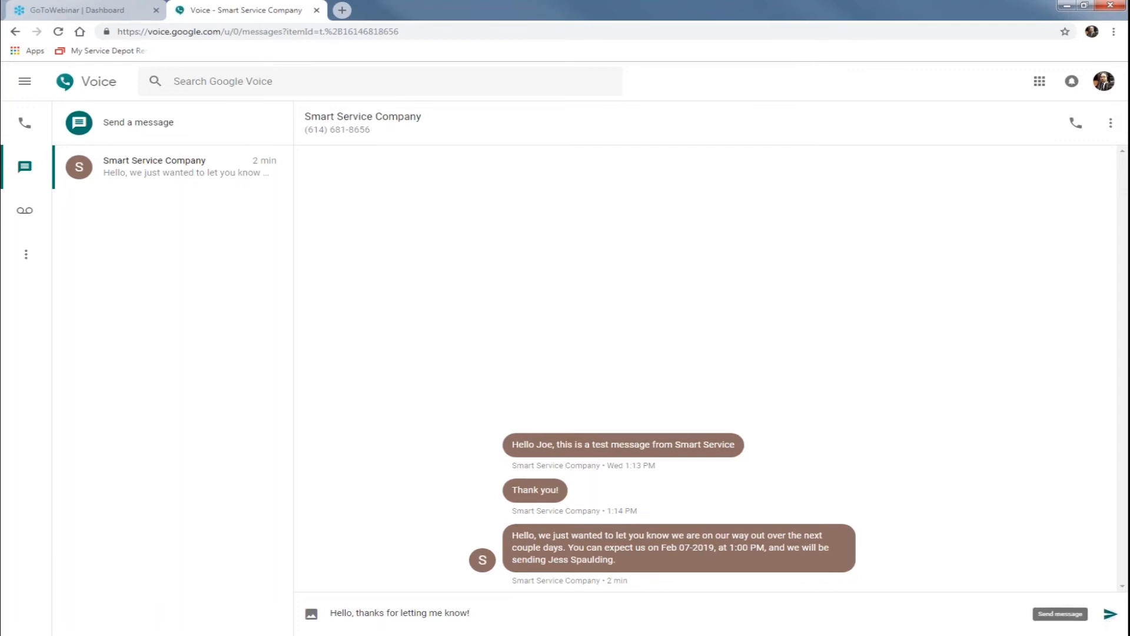
left_click(1109, 617)
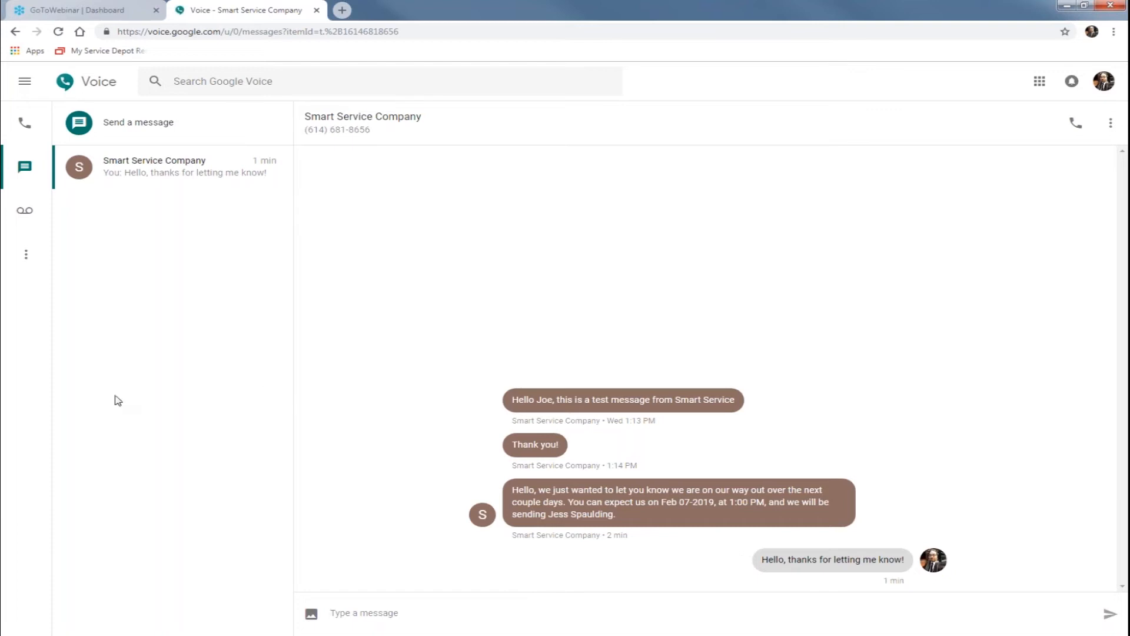
Step: Switch back to Smart Service, open the office section, and maximize the window
left_click(28, 635)
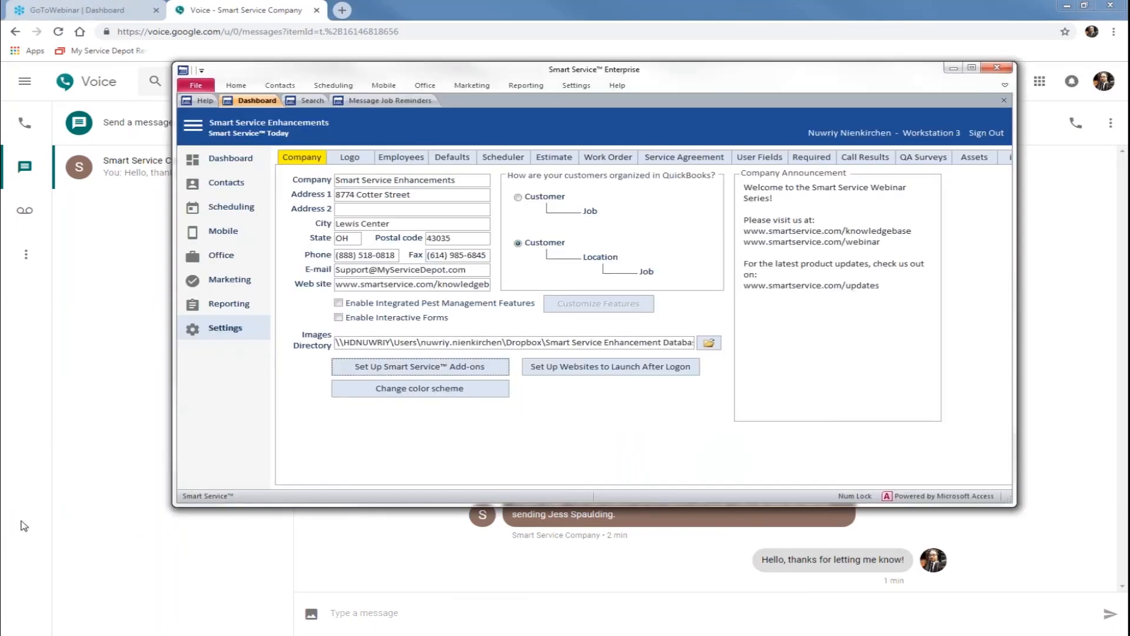
left_click(231, 256)
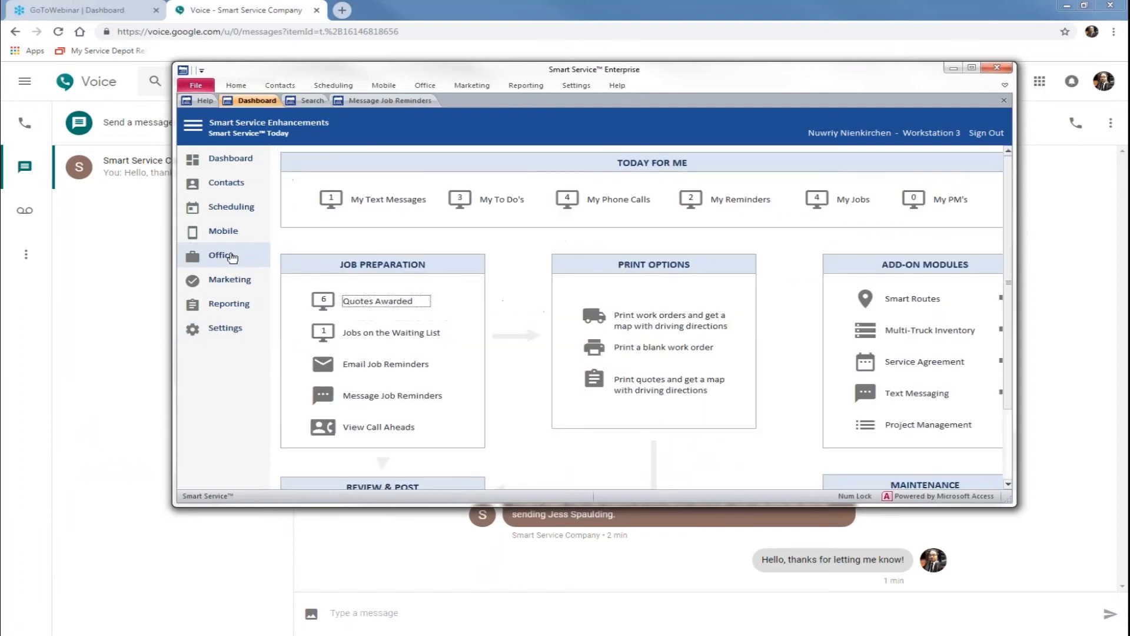
left_click(972, 67)
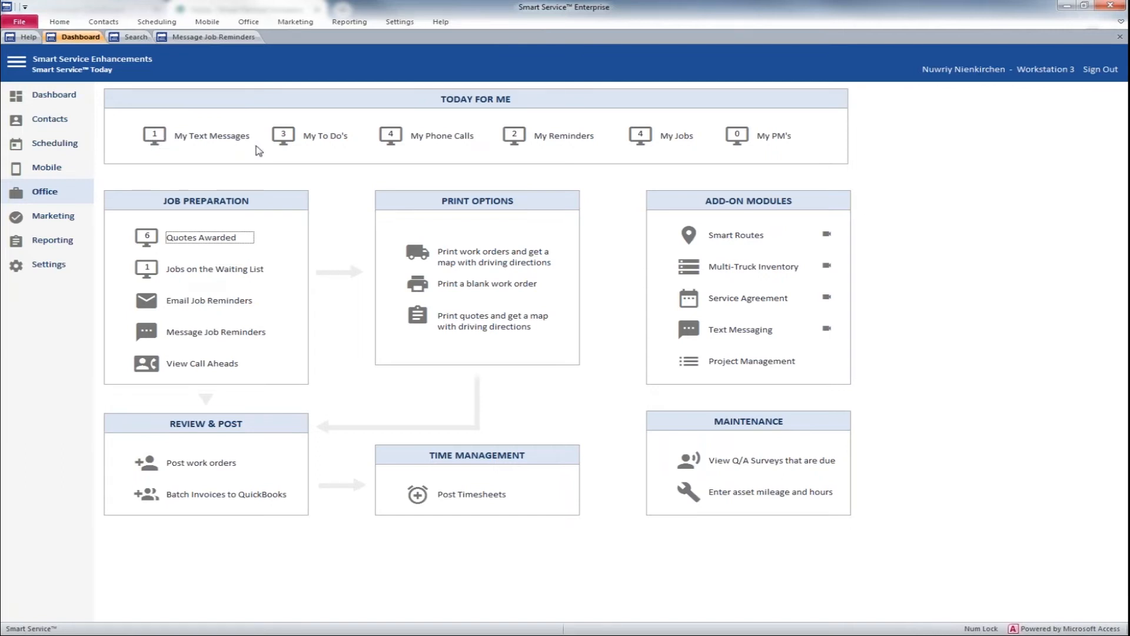
Step: Open the customer's unread text conversation from My Text Messages and claim it
left_click(171, 141)
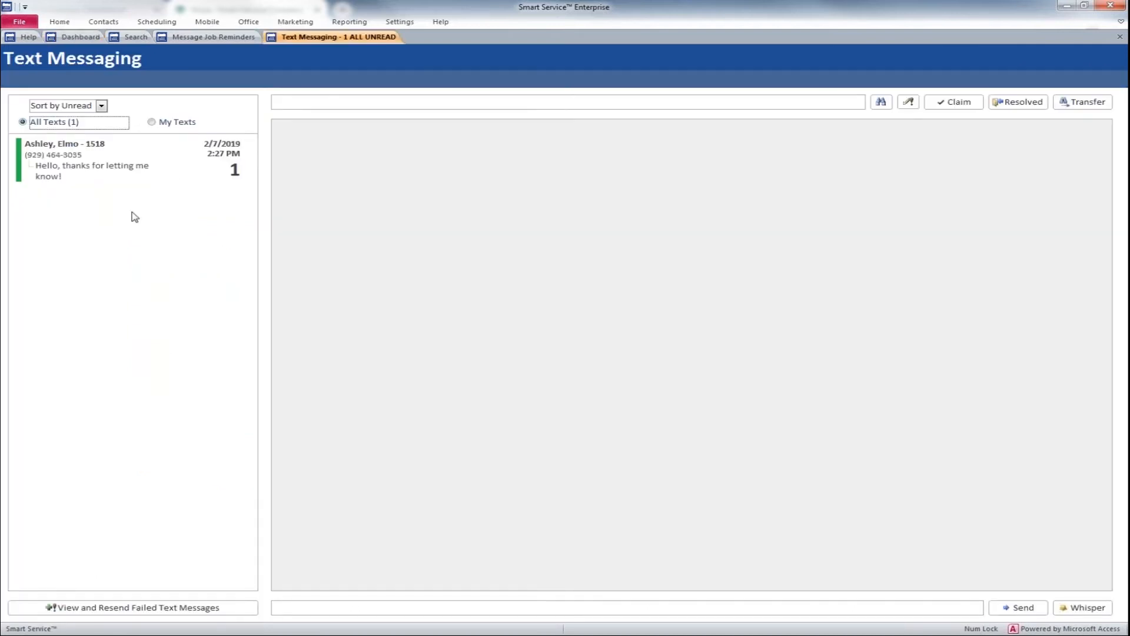
left_click(81, 170)
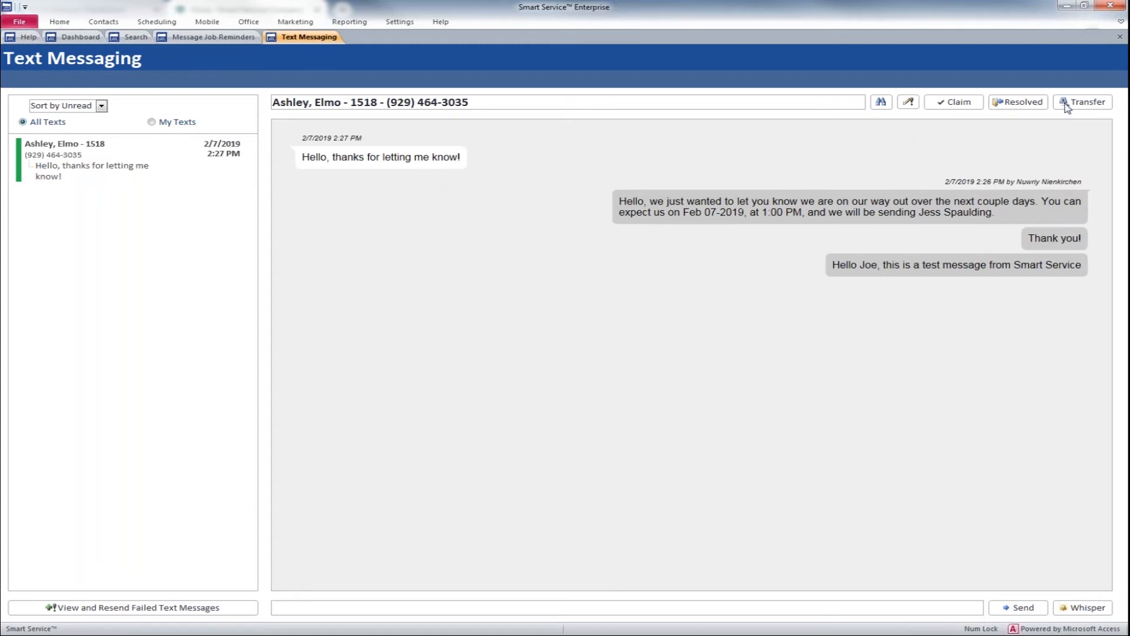
left_click(949, 106)
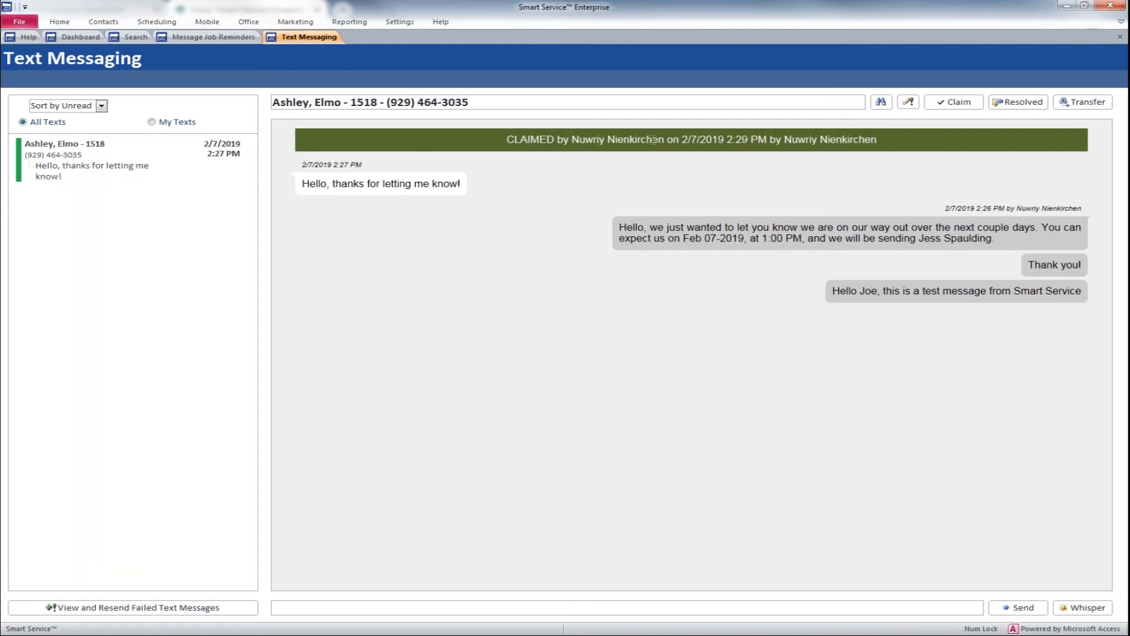
Step: Check which users the claimed conversation can be transferred to, then cancel the transfer
left_click(1079, 104)
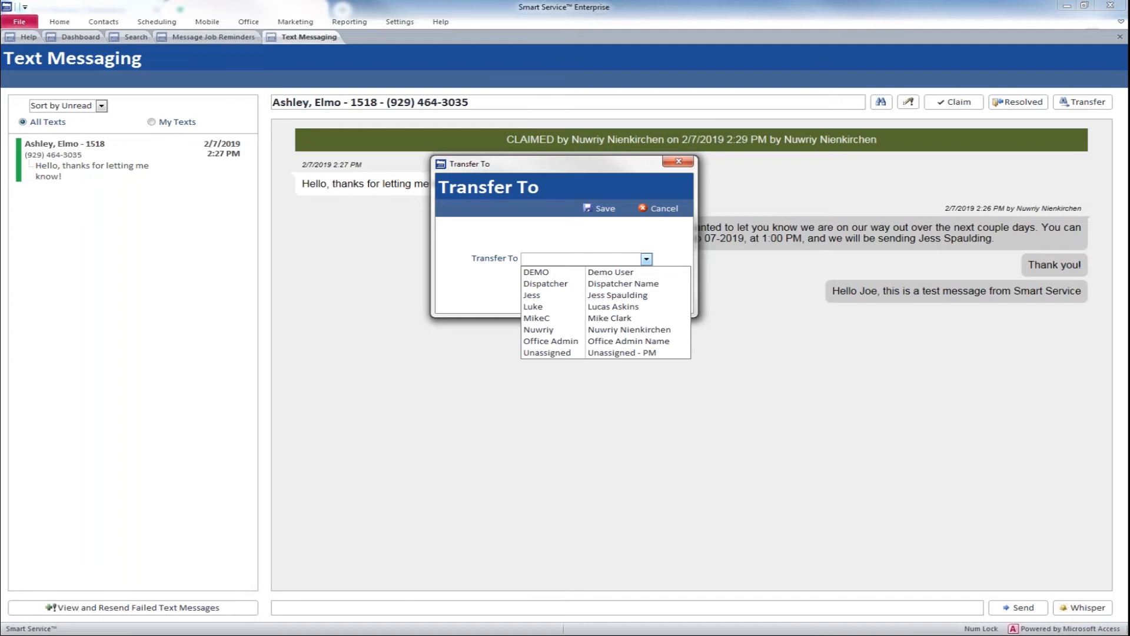
left_click(659, 208)
left_click(659, 209)
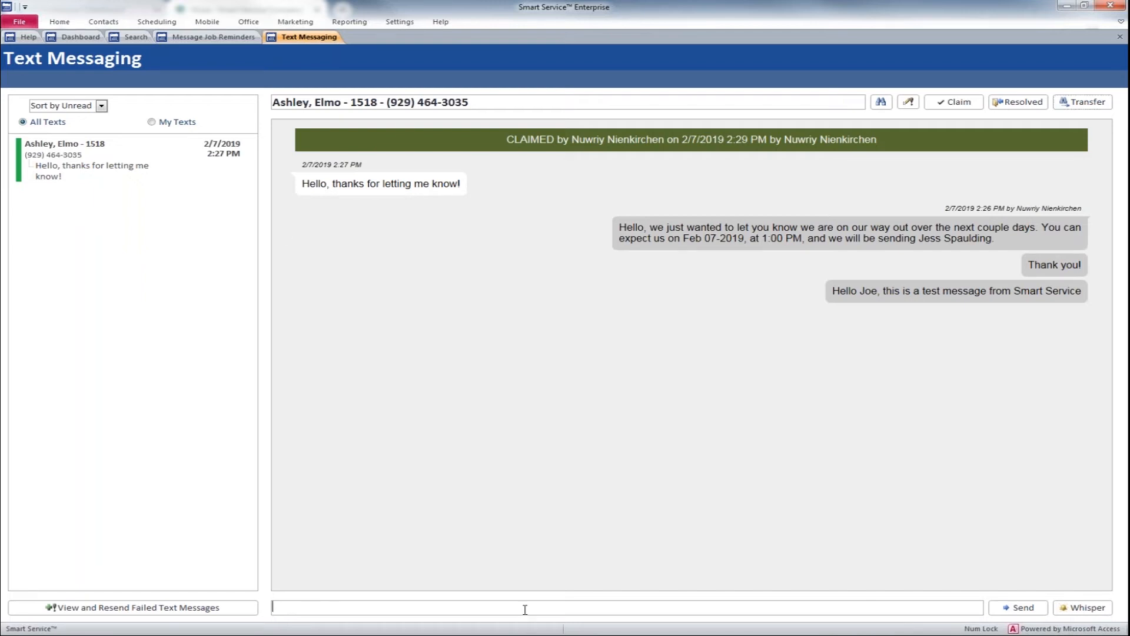
Step: Send the reply "Have a great day!" to the customer in the open conversation
type("Have a great day!")
left_click(1024, 608)
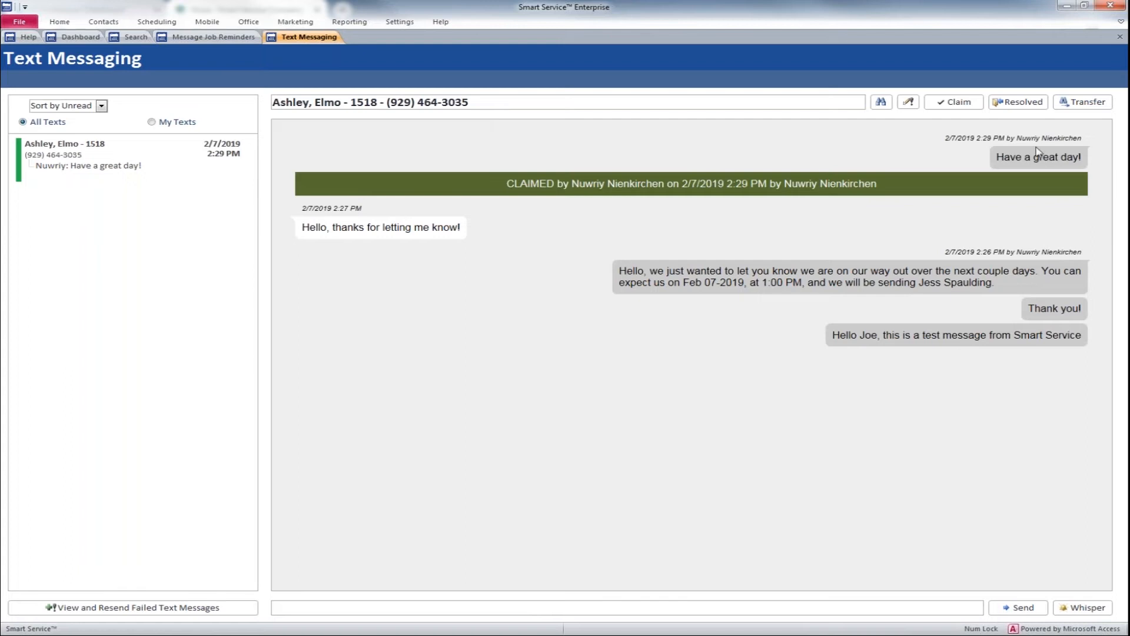
Step: Insert the predefined response "Thank you!" and send it to the customer
right_click(426, 608)
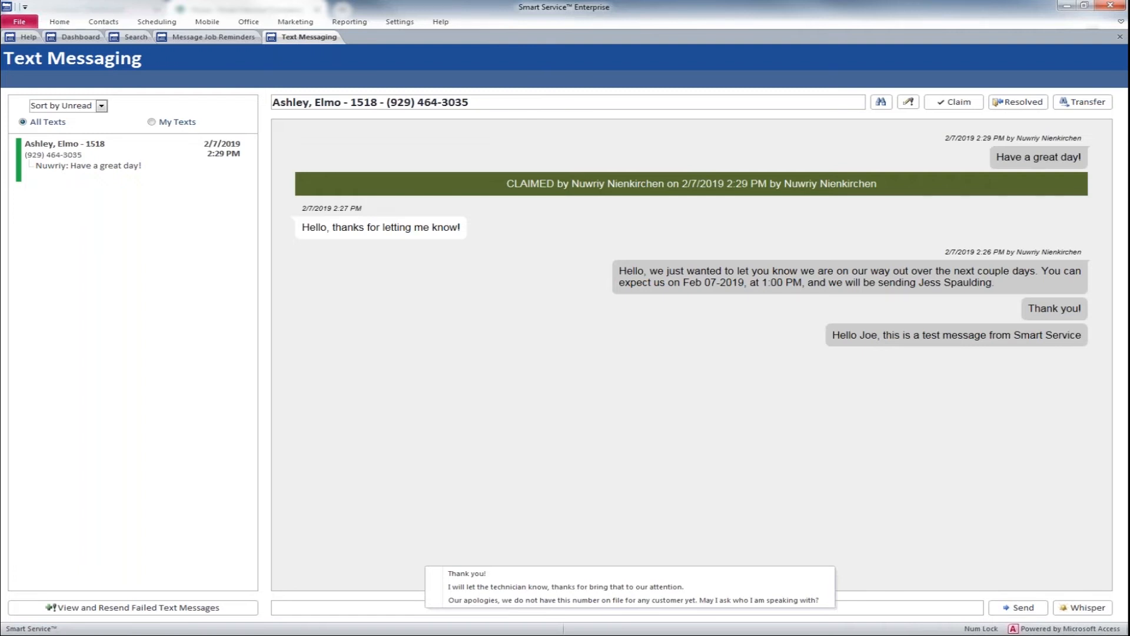
left_click(470, 573)
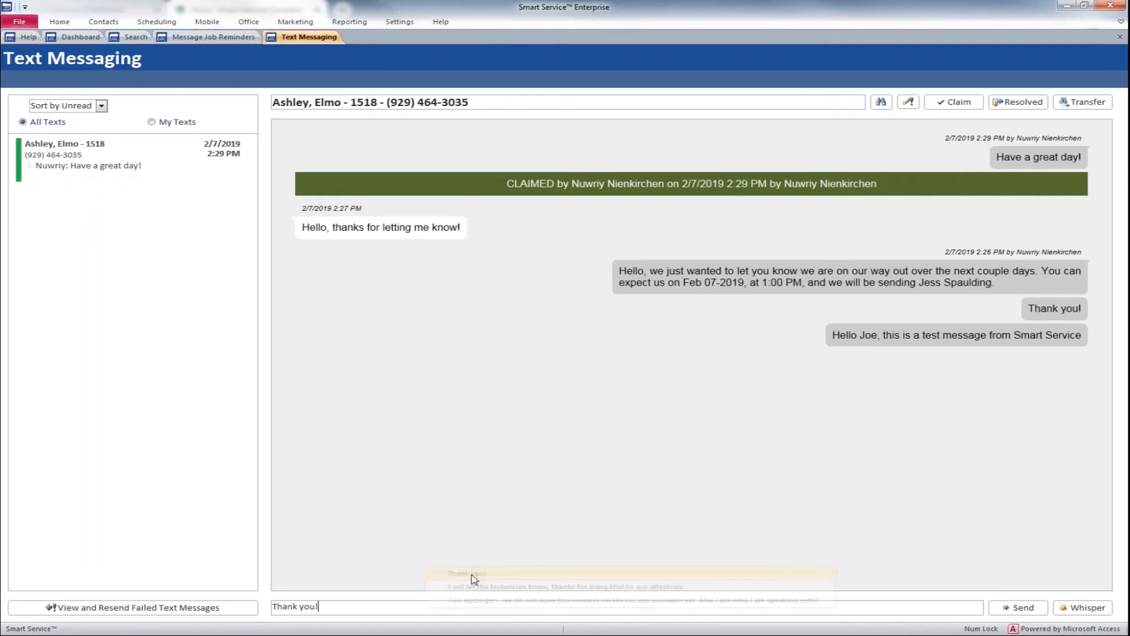
left_click(1002, 608)
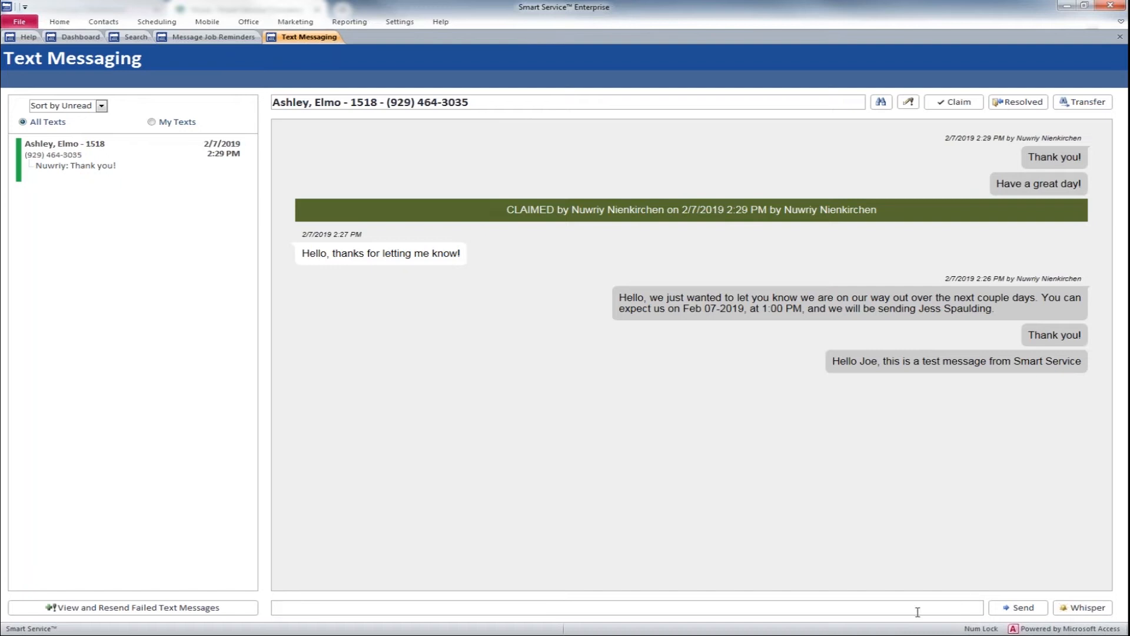
Step: Add the internal note "This is a secret message" to the conversation as a whisper
type("This is a secret message")
left_click(1075, 608)
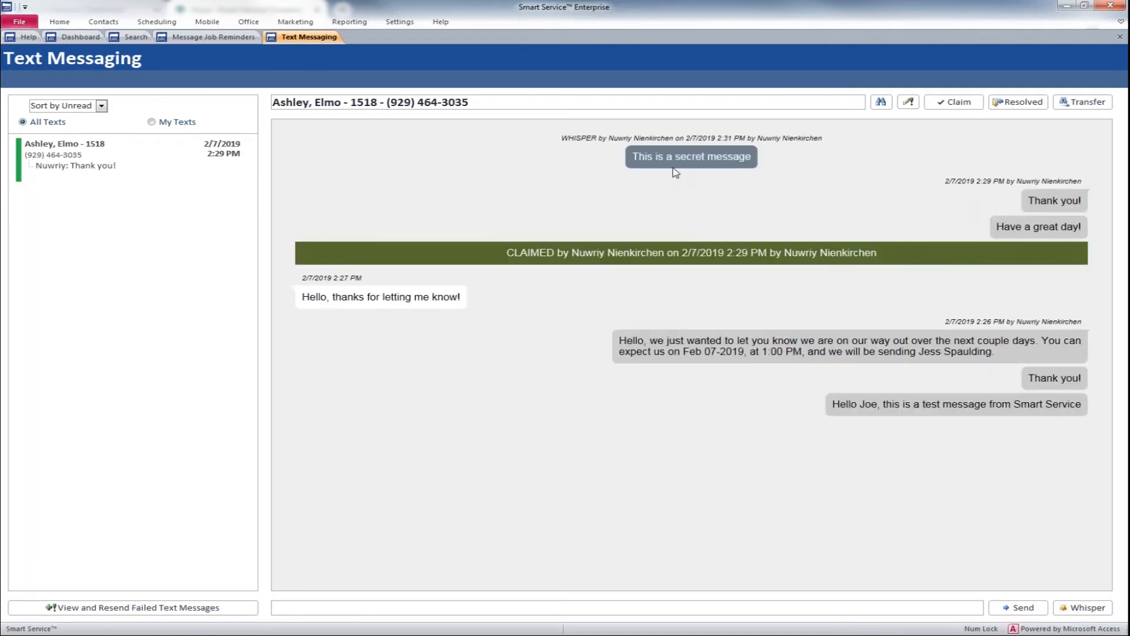
Step: Minimize Smart Service to check which messages reached the customer in Google Voice, then switch back to Smart Service
left_click(1066, 7)
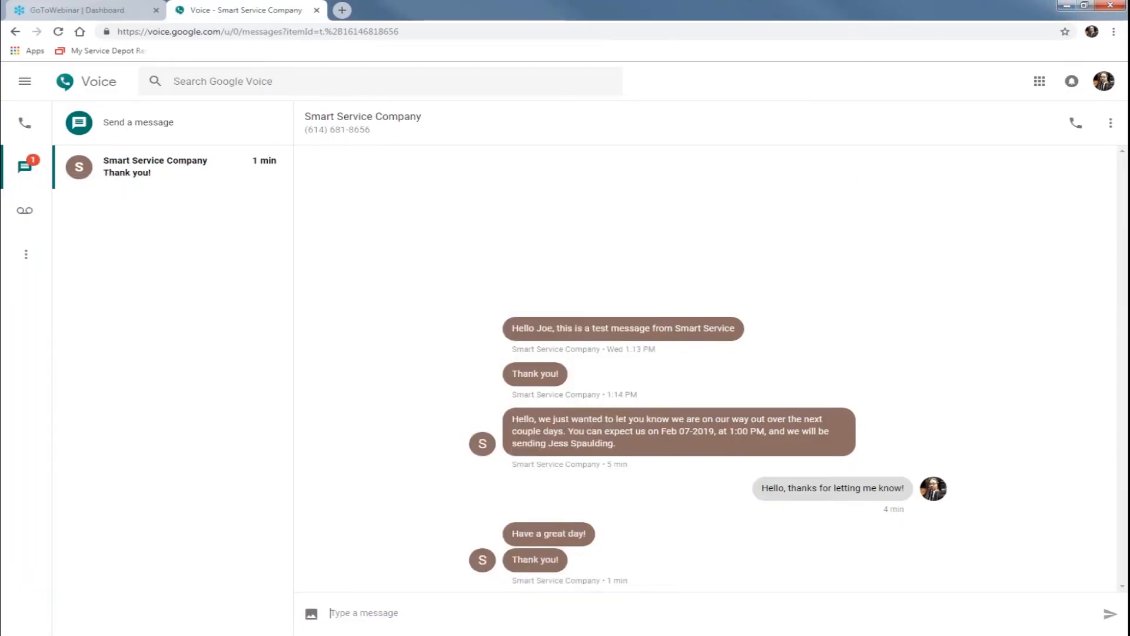
left_click(167, 635)
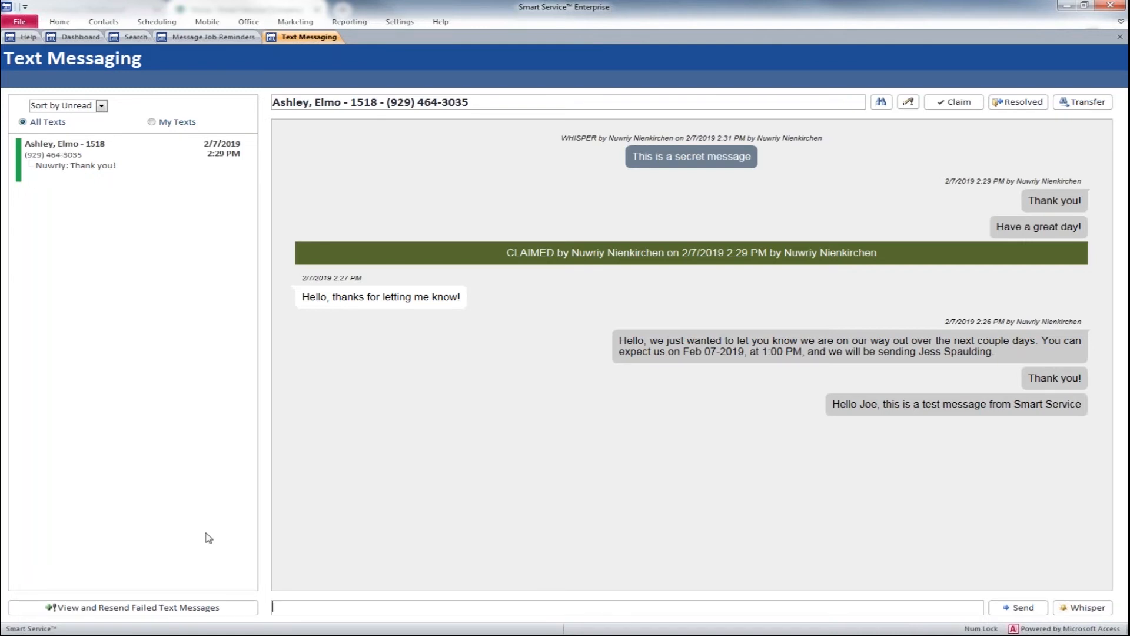
Step: Review the predefined responses available for the conversation without inserting one, then return to the Dashboard
right_click(282, 606)
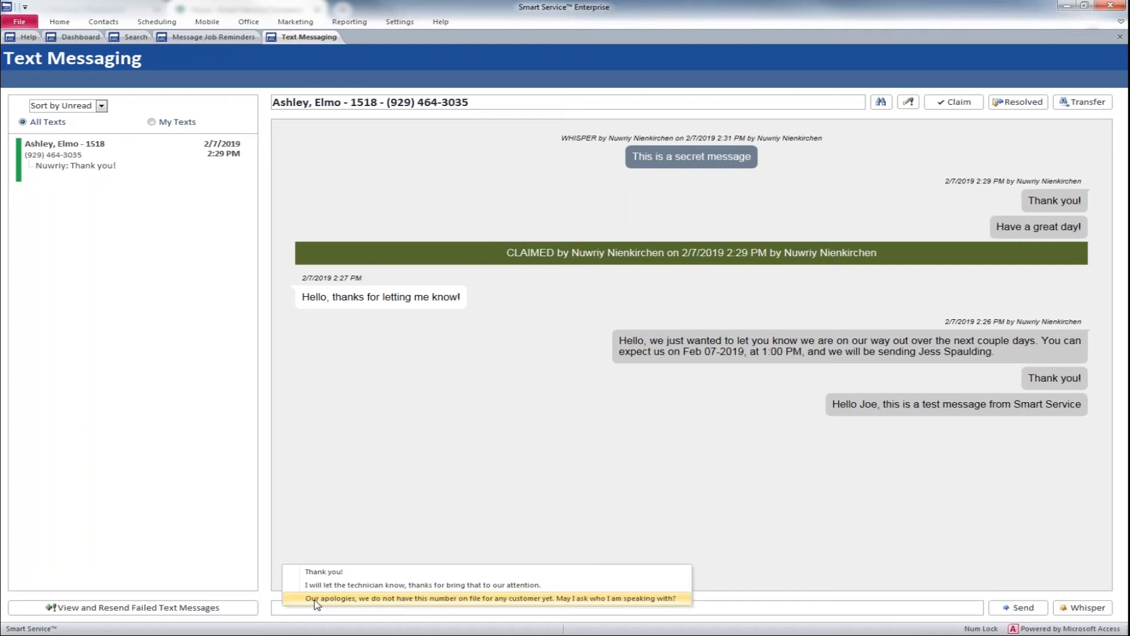
left_click(244, 526)
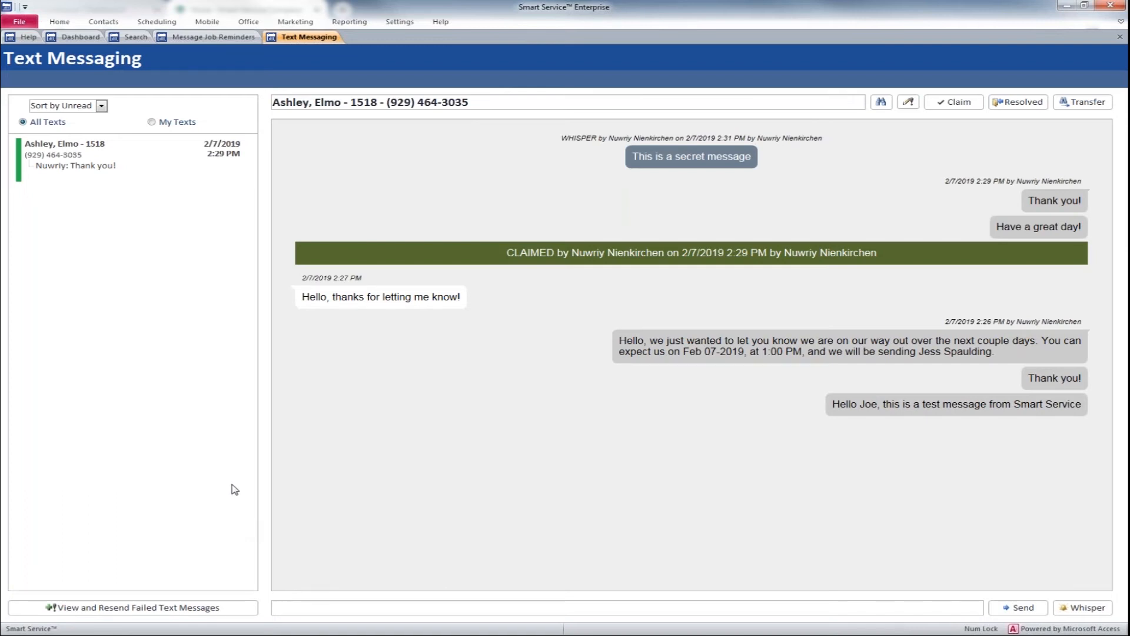
left_click(217, 39)
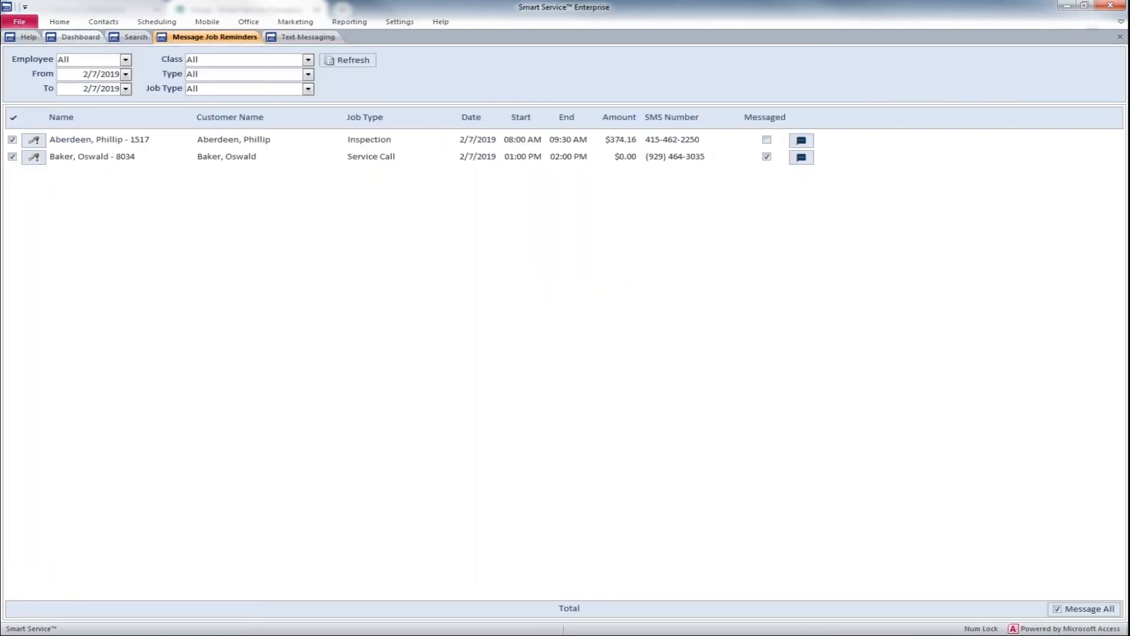
left_click(88, 39)
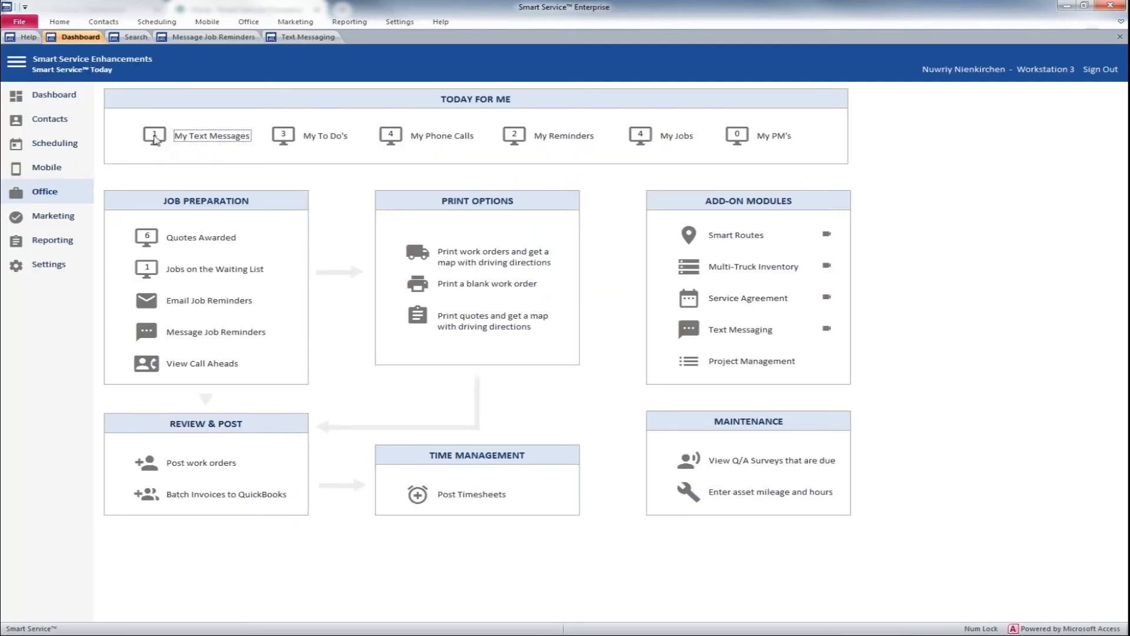
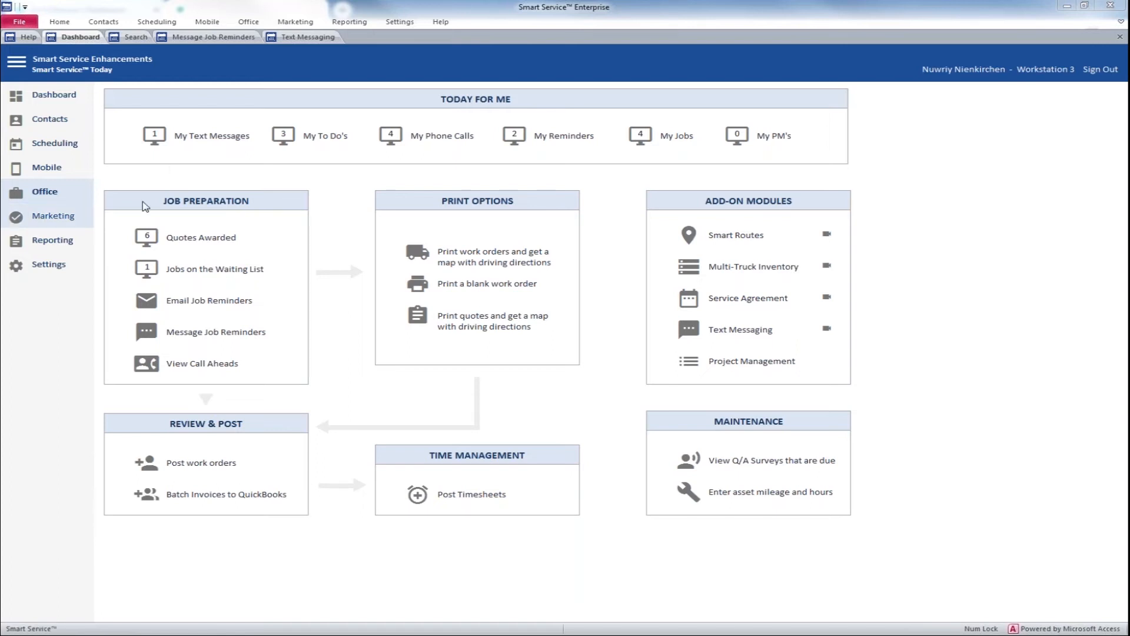
Step: Review the claimed conversation in Text Messaging with the list limited to My Texts, check the sorting options, and close the screen
left_click(310, 38)
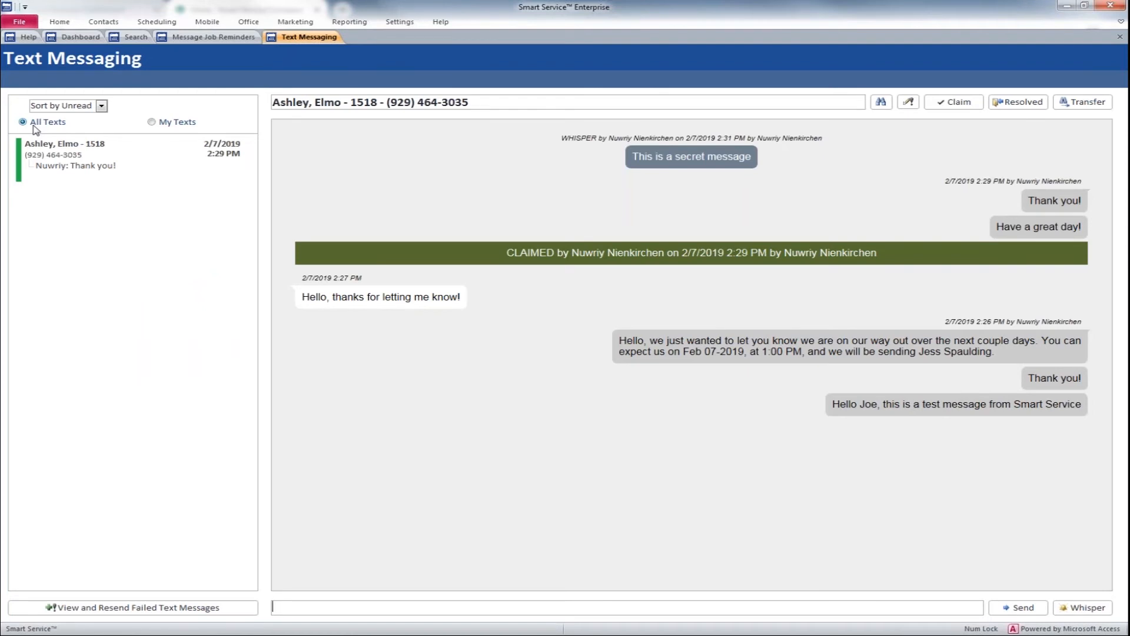
left_click(152, 122)
left_click(103, 108)
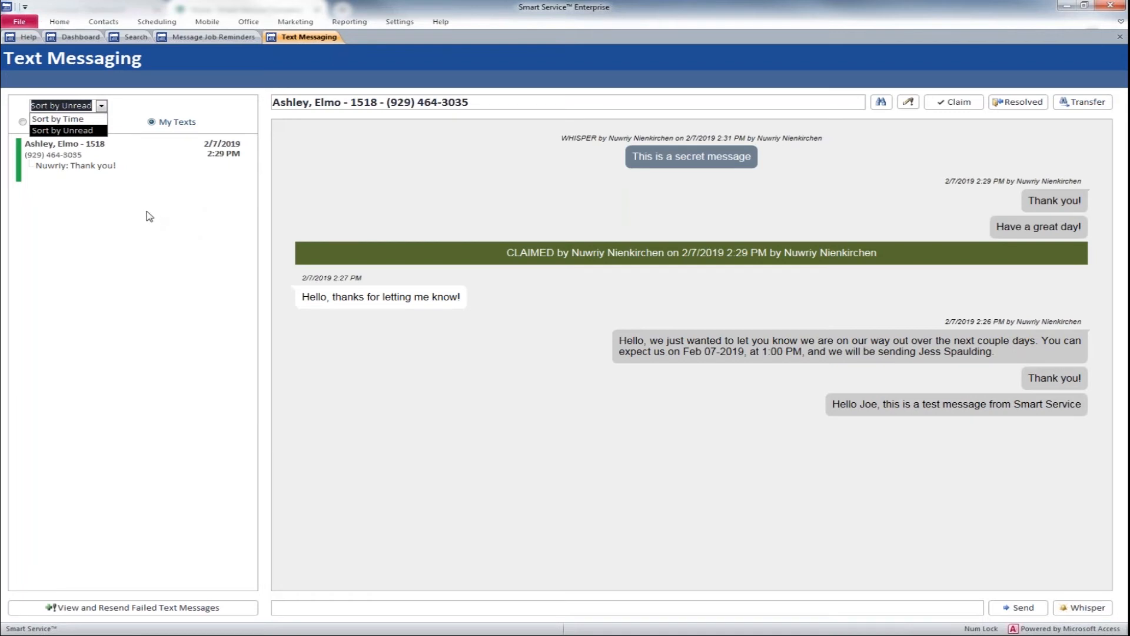
left_click(148, 236)
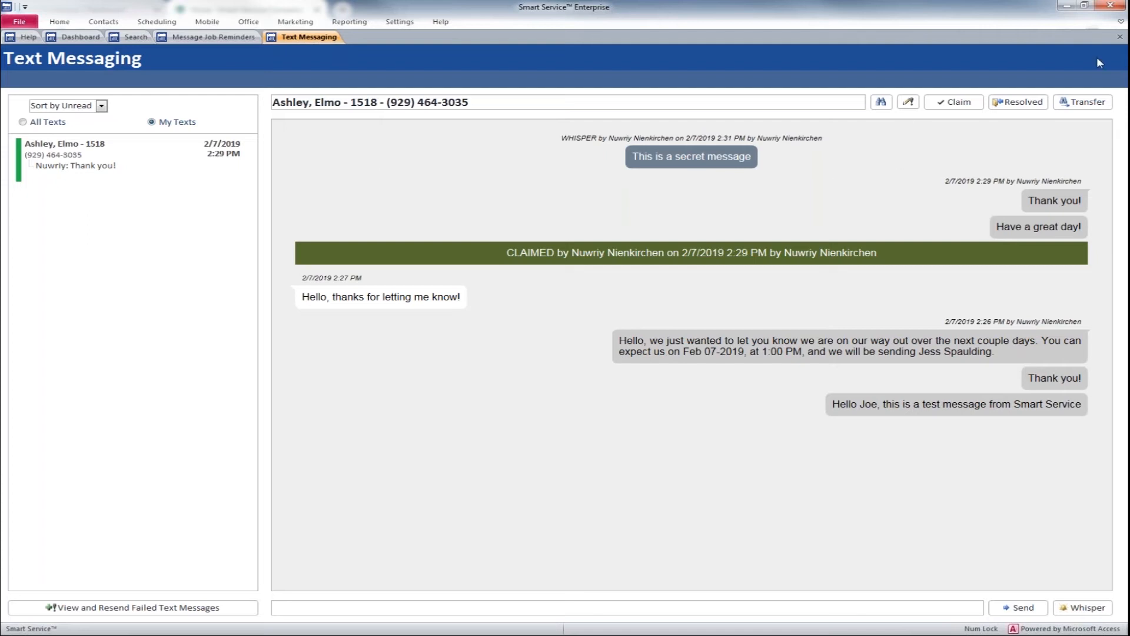
left_click(1119, 38)
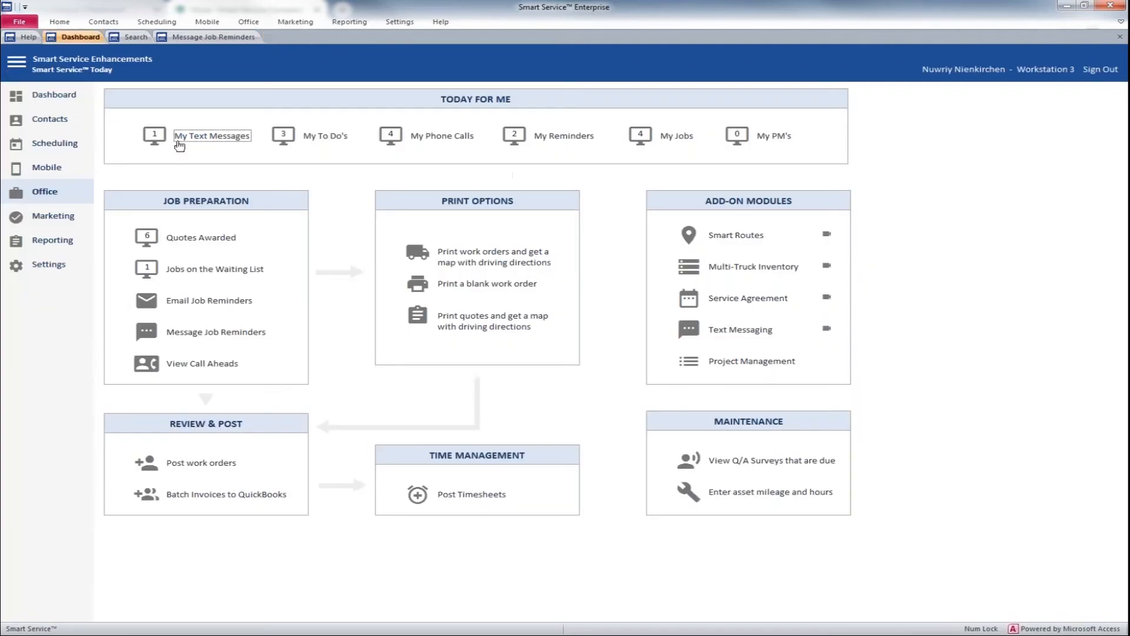
Step: Start a new text conversation with a customer picked through Customer Search, then close Text Messaging without sending anything
left_click(212, 136)
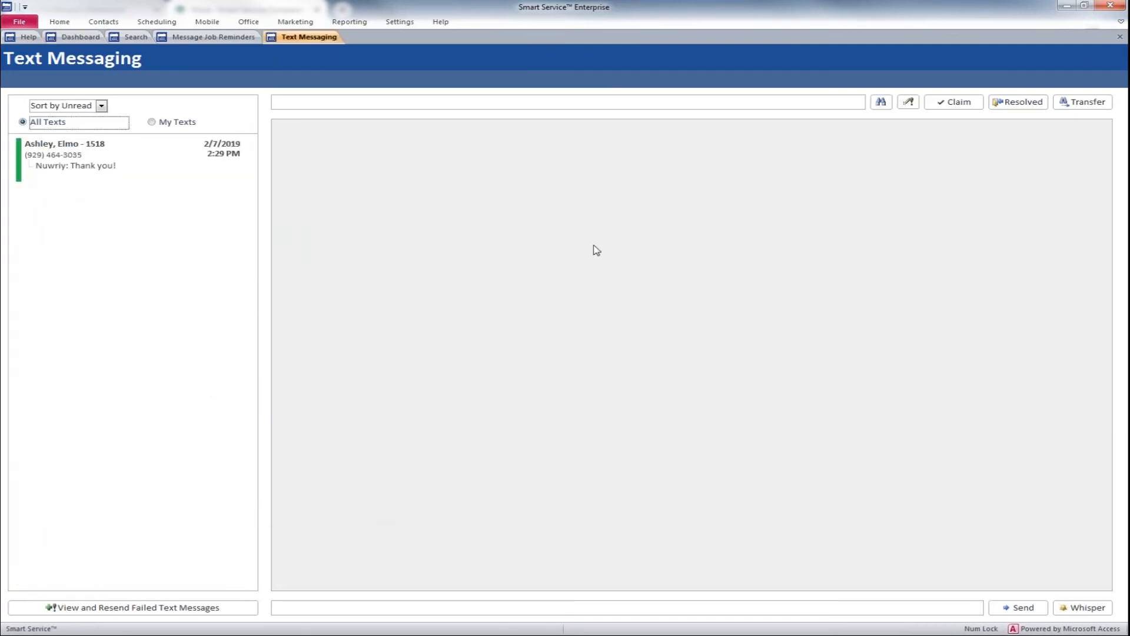
left_click(881, 104)
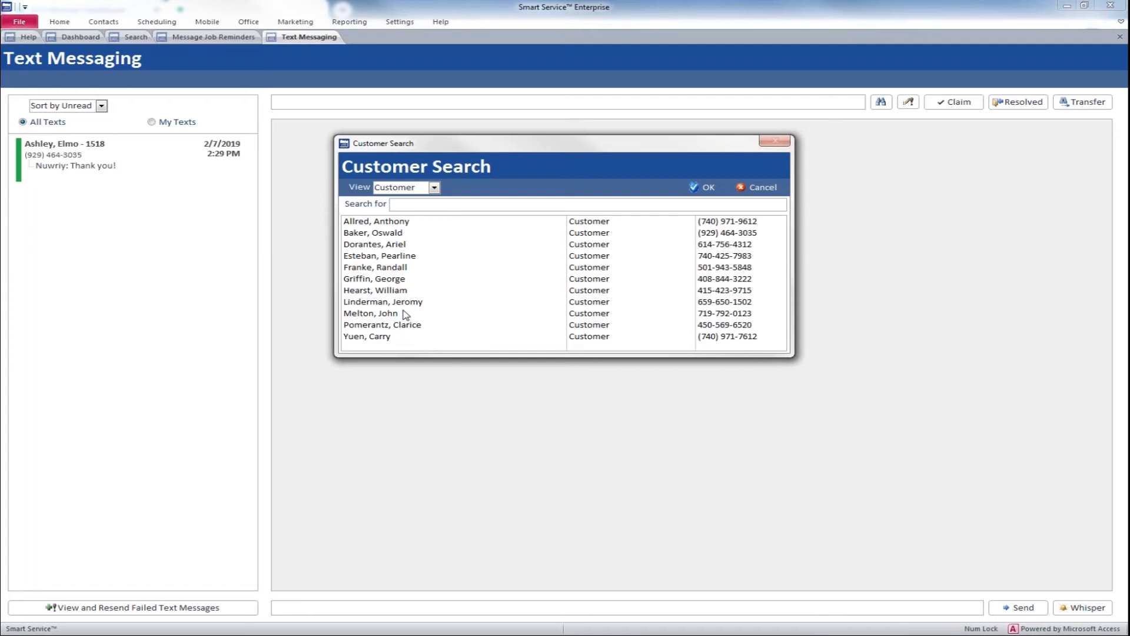
left_click(406, 268)
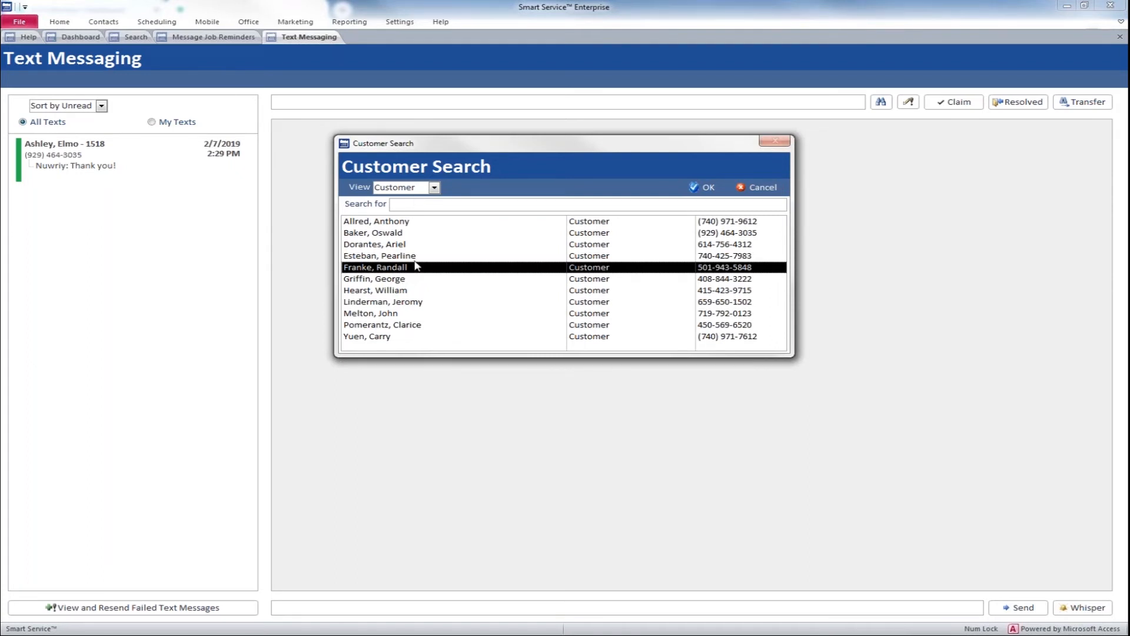
left_click(708, 190)
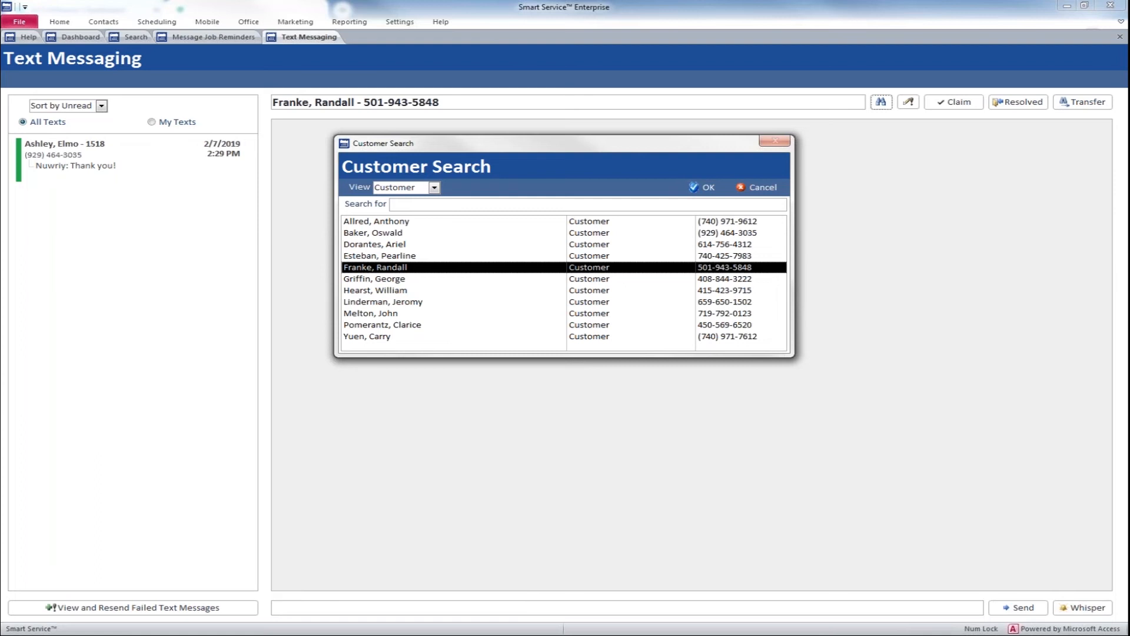
left_click(401, 605)
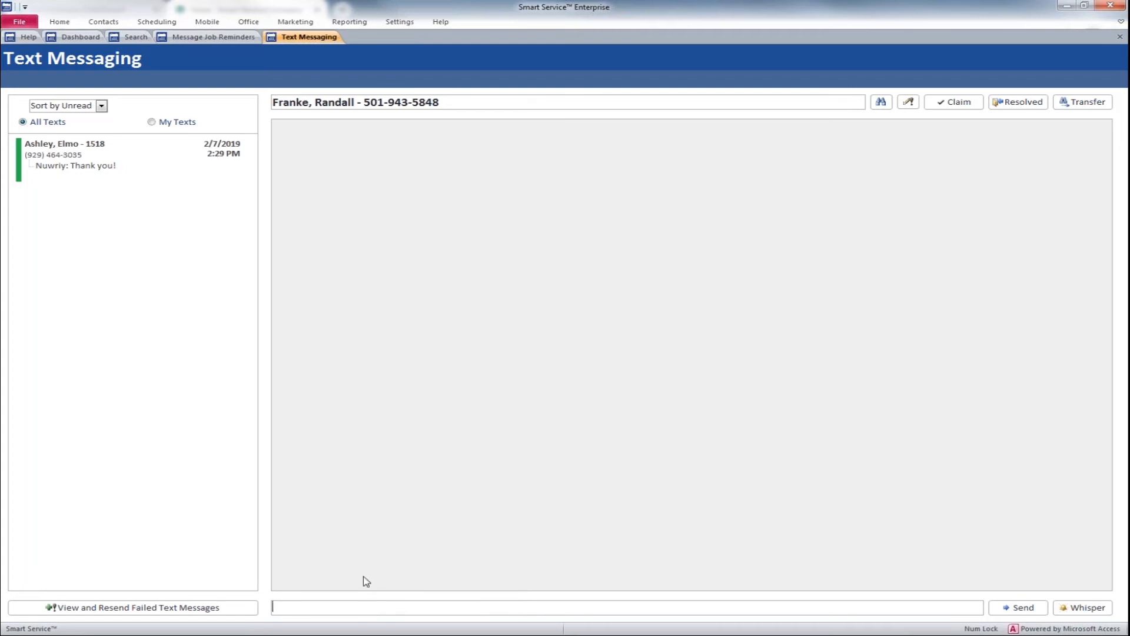
left_click(1119, 37)
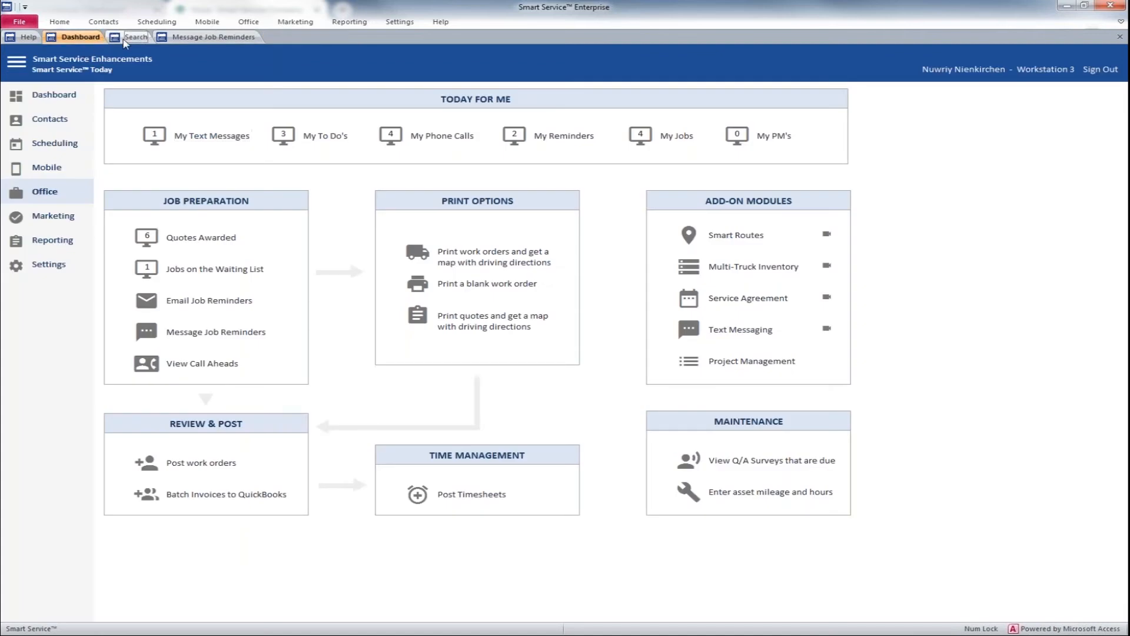
Step: Open the customer's record from the search results and open a text conversation with that customer from it
left_click(124, 37)
left_click(76, 117)
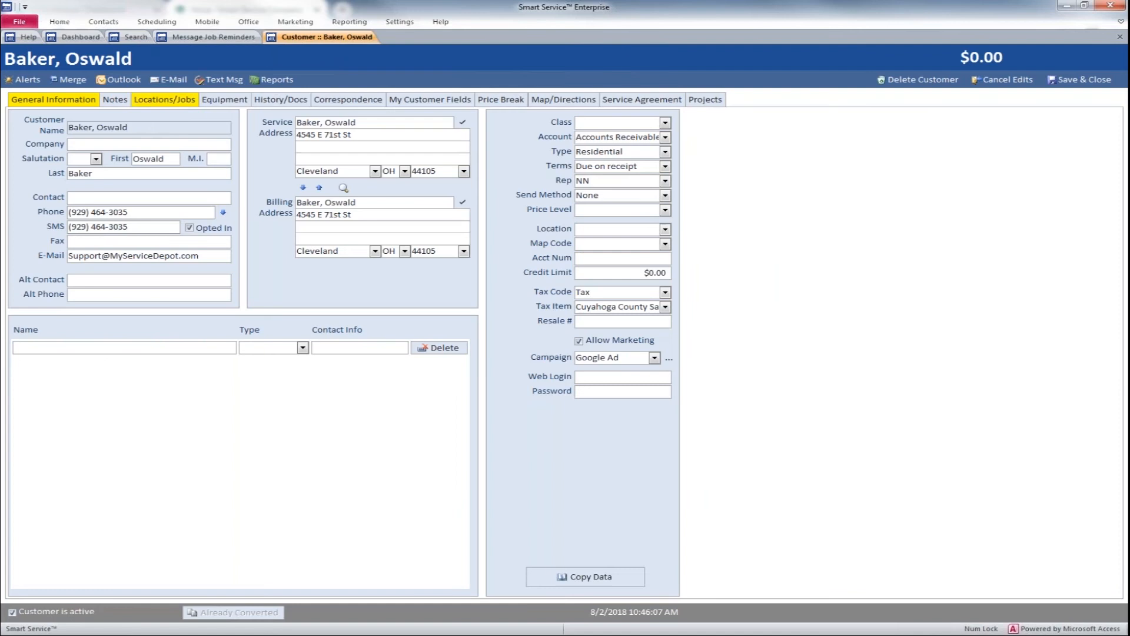
left_click(219, 79)
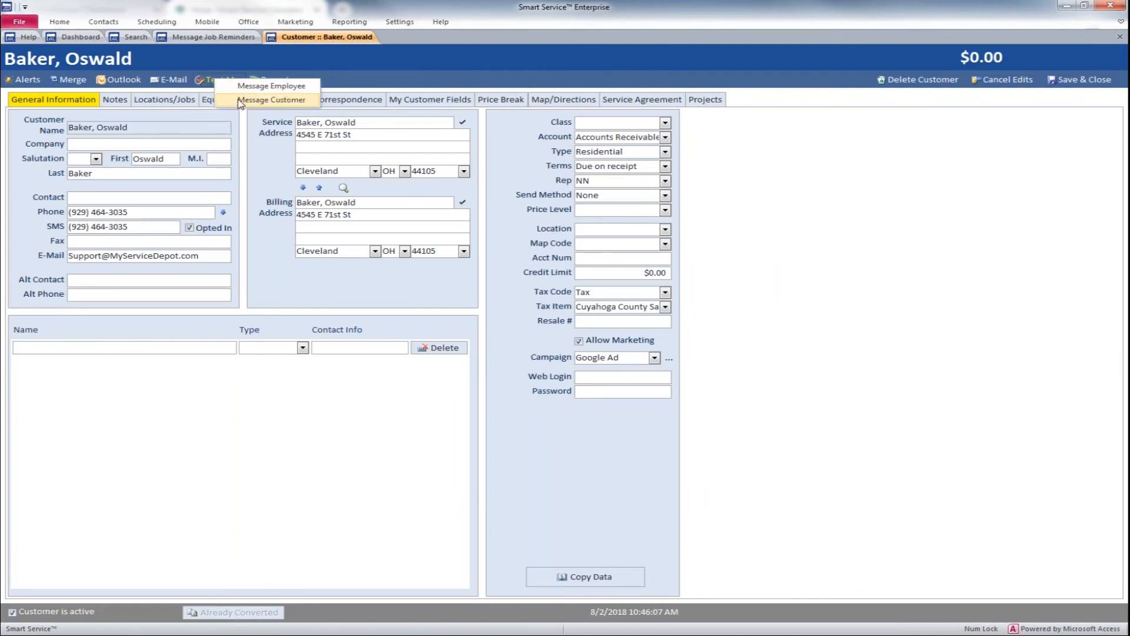
left_click(241, 101)
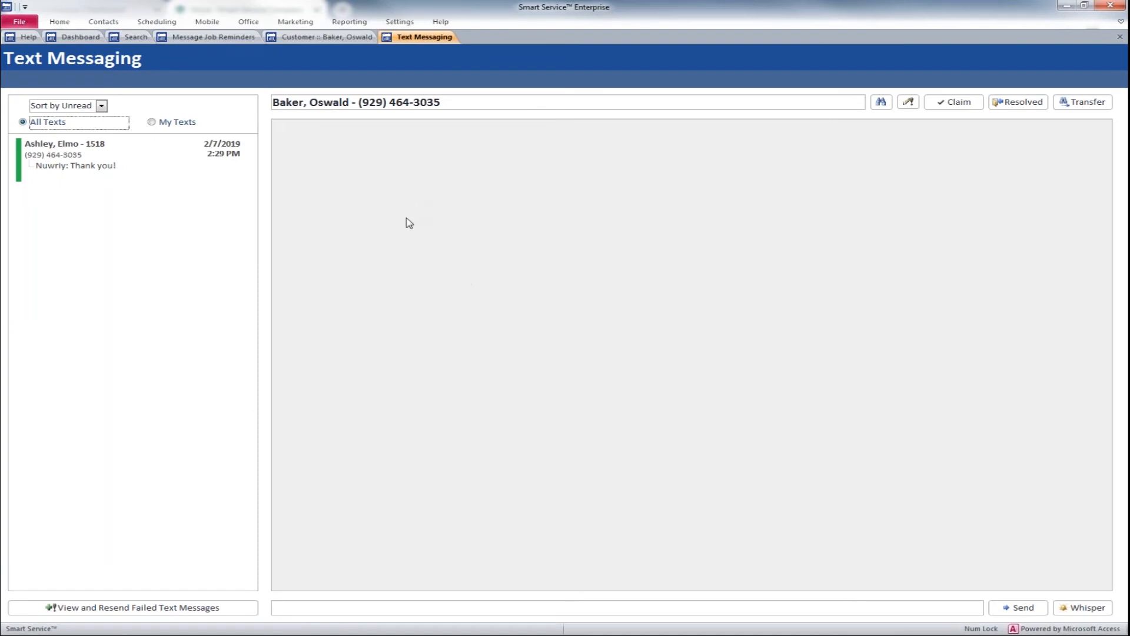
left_click_drag(450, 101, 353, 101)
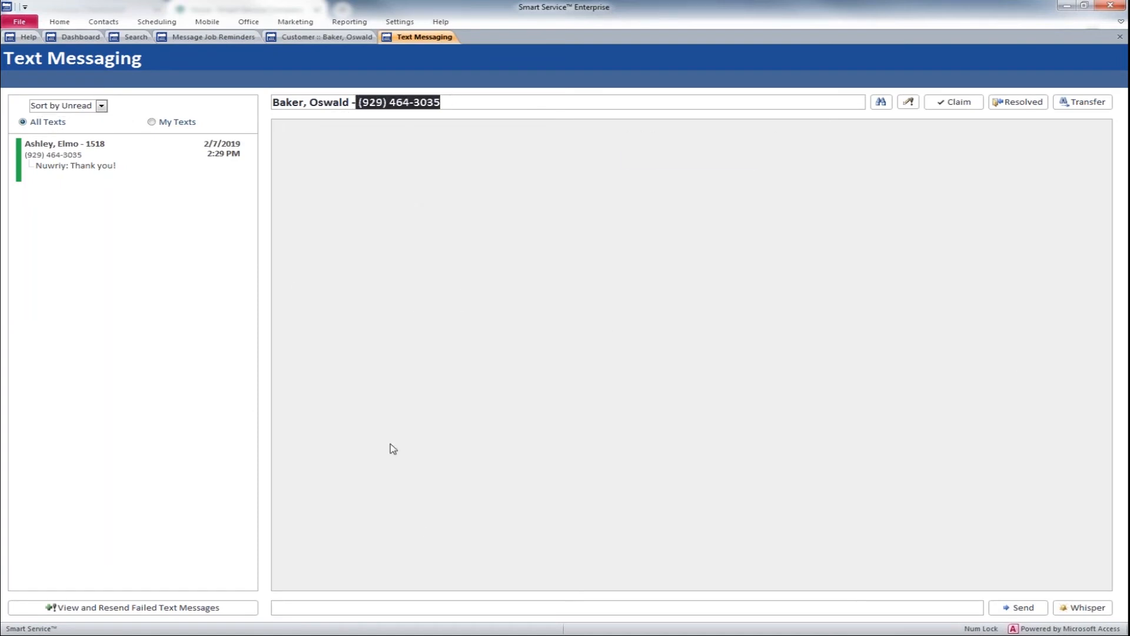
left_click(385, 612)
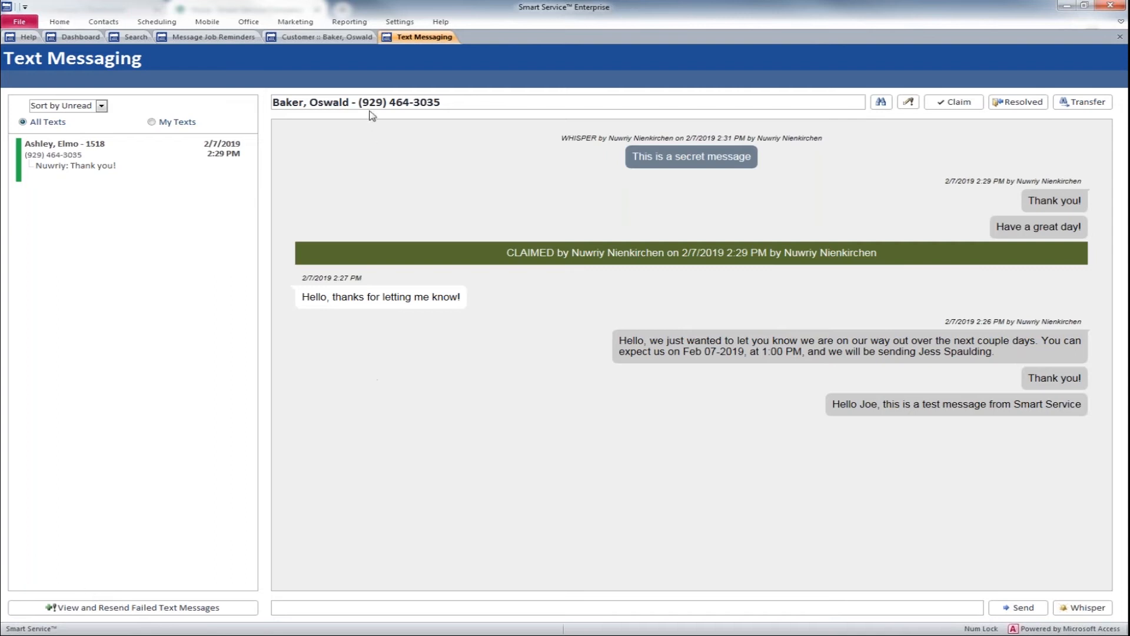
Step: Enable customer notifications in the iFleet settings
left_click(88, 38)
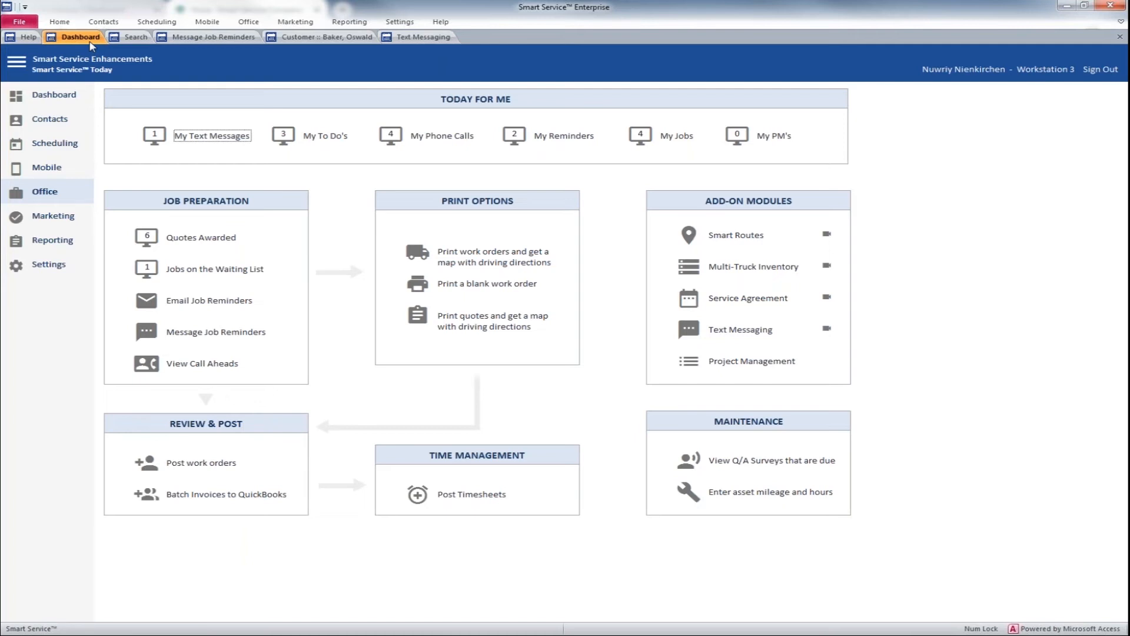
left_click(56, 267)
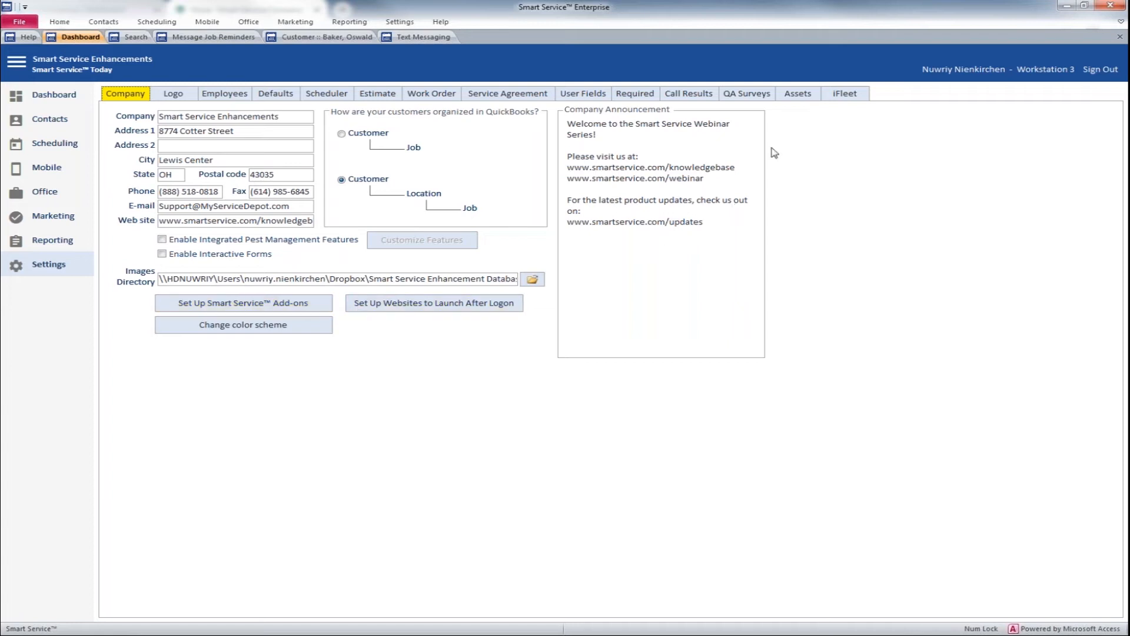
left_click(851, 98)
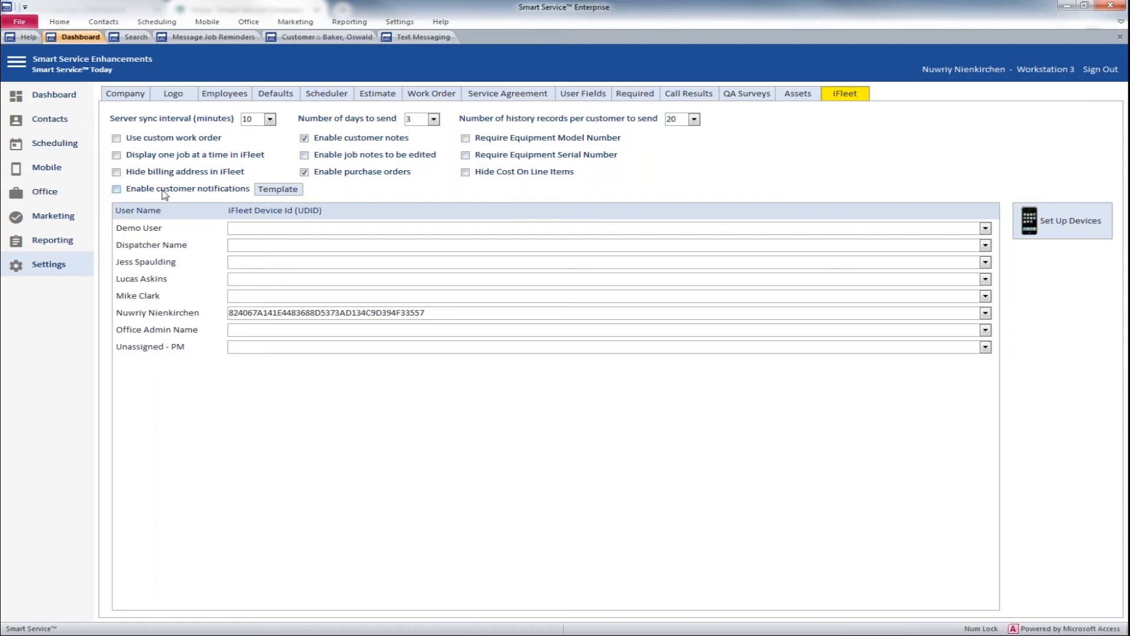
left_click(116, 190)
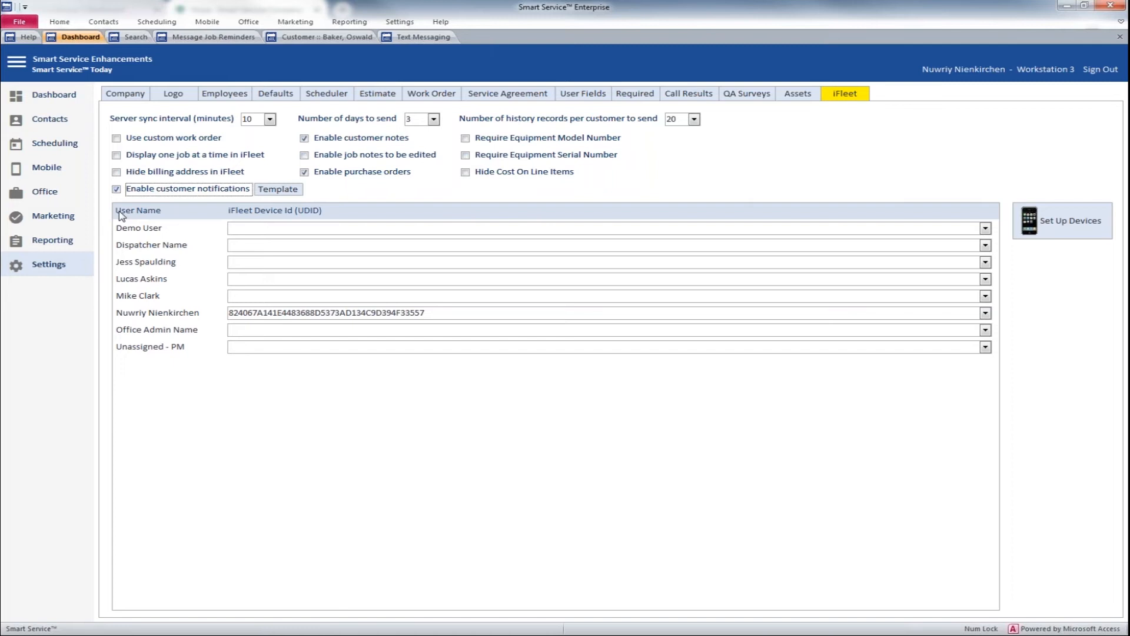
Step: Write "Hello, we are on our way. You can expect us to arrive shortly." as the iFleet customer notifications template
left_click(263, 194)
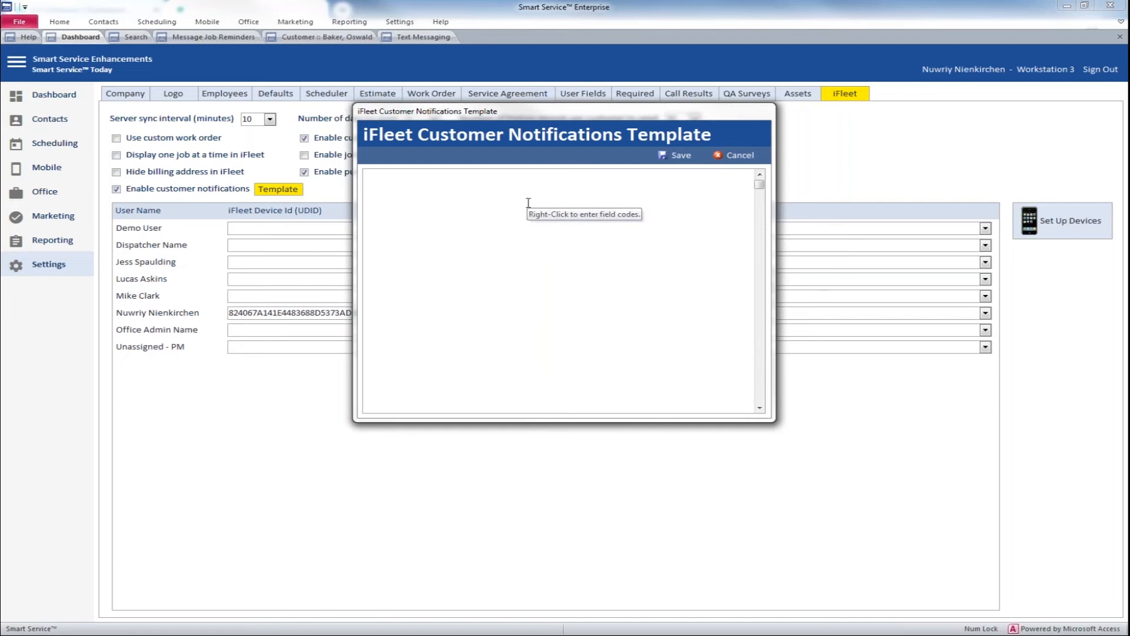
type("H")
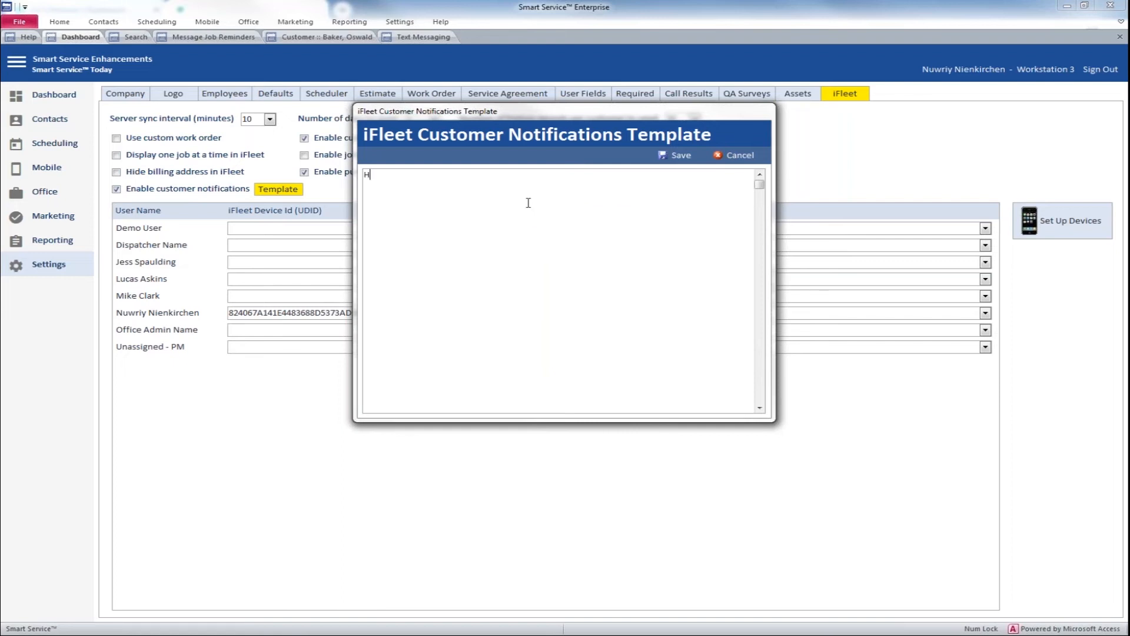
type("ello, we are on our way. You can expect")
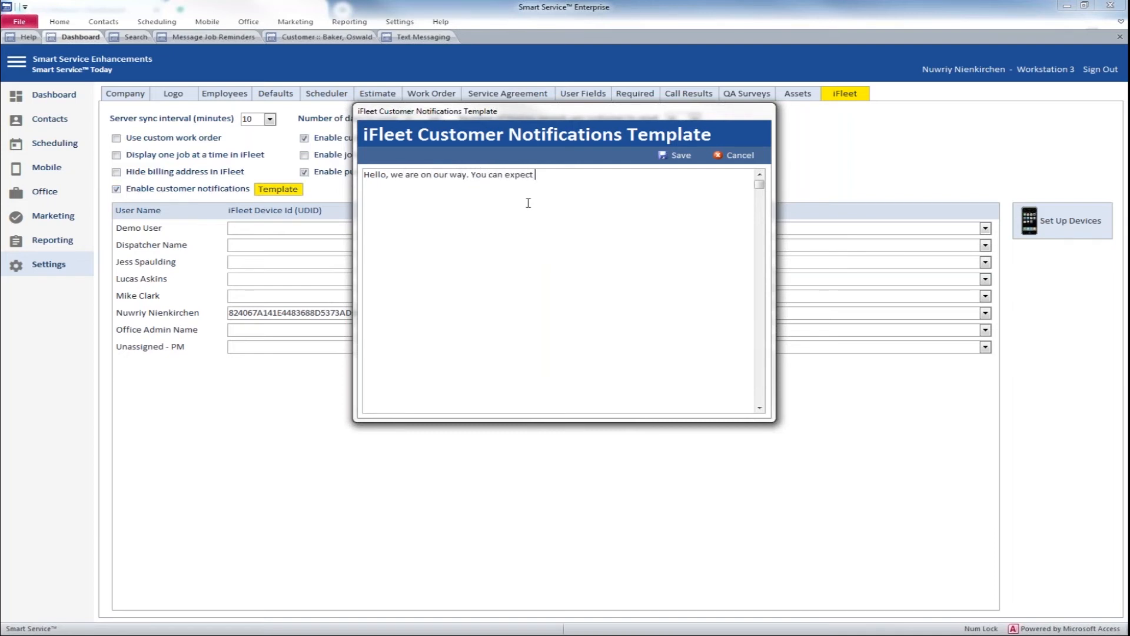
right_click(591, 193)
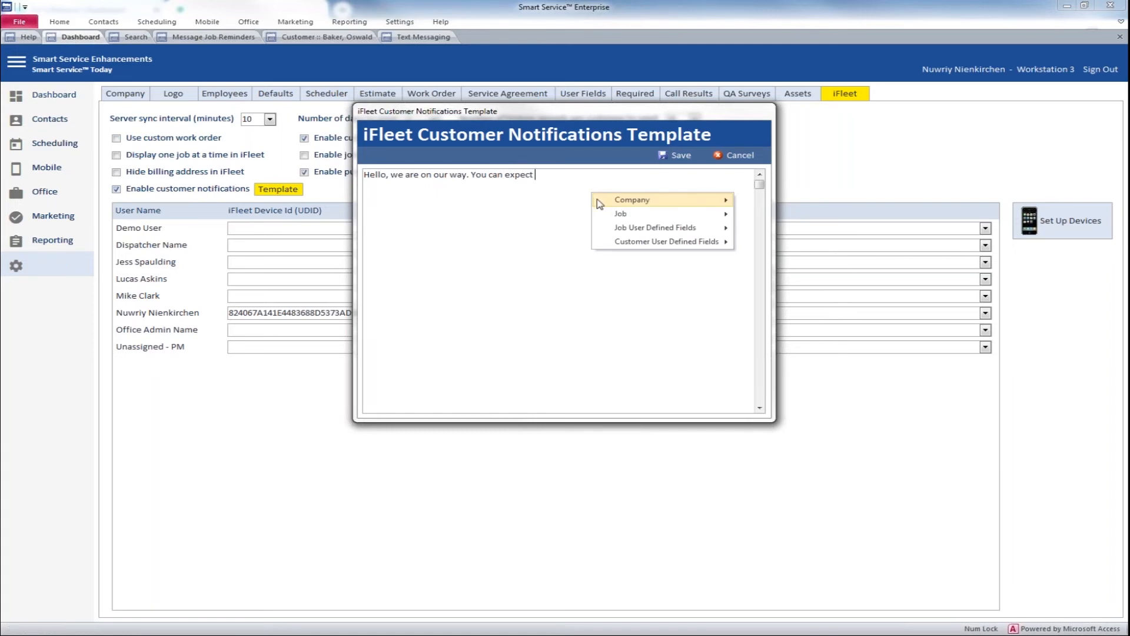
mouse_move(610, 217)
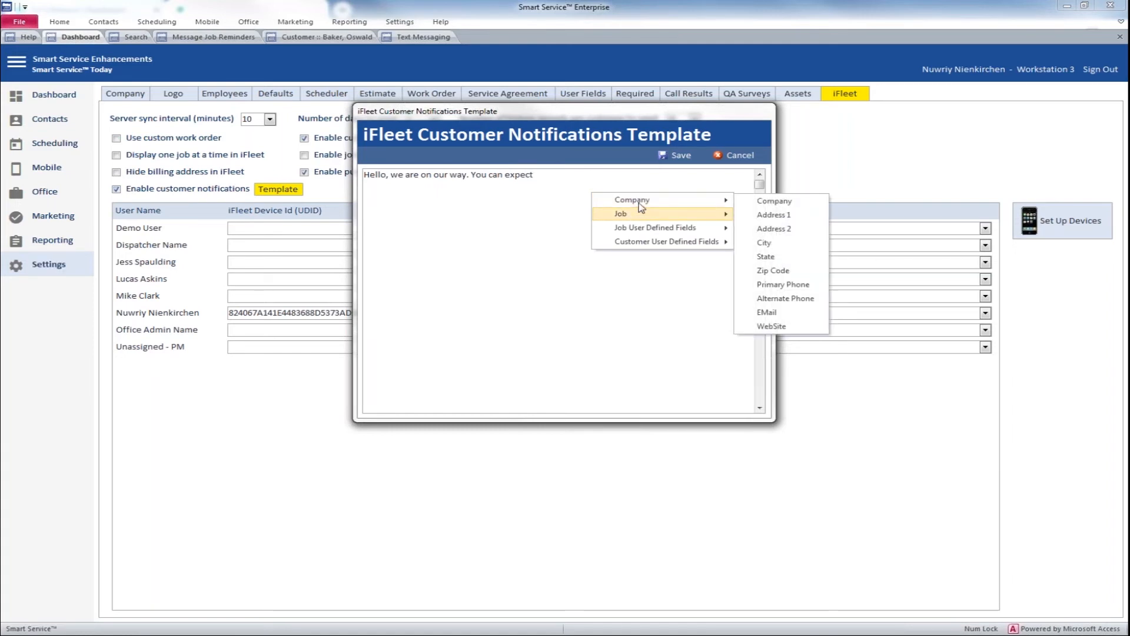
left_click(558, 180)
type("us to arrive")
type("shortly.")
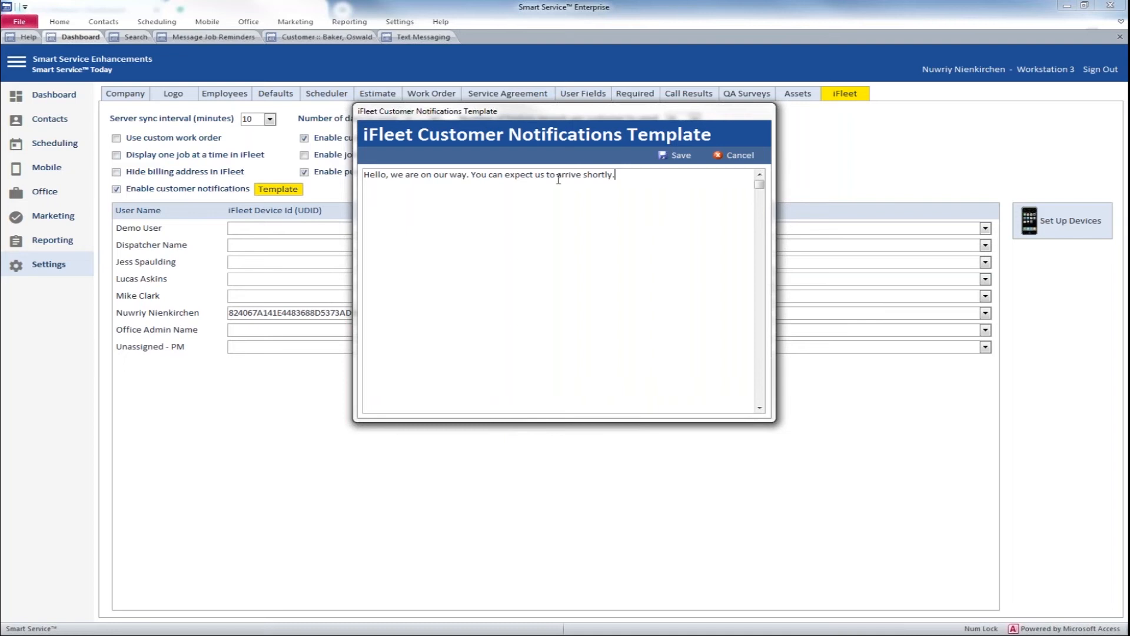
Step: Review the Company and Job field codes available for the notification template without inserting one
right_click(635, 177)
mouse_move(663, 190)
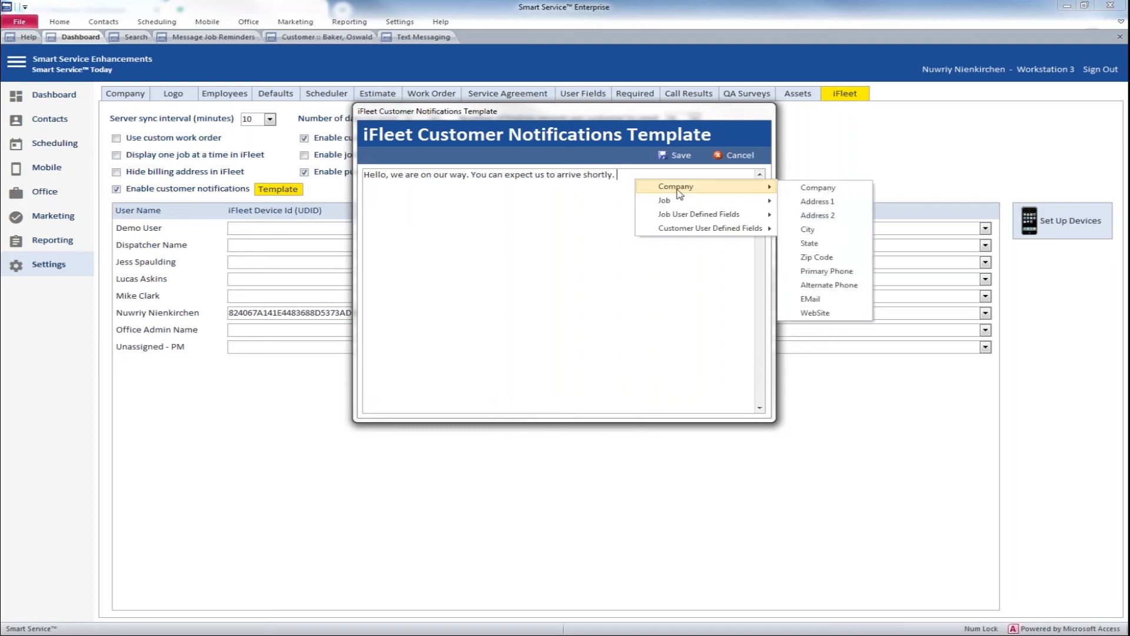
mouse_move(762, 199)
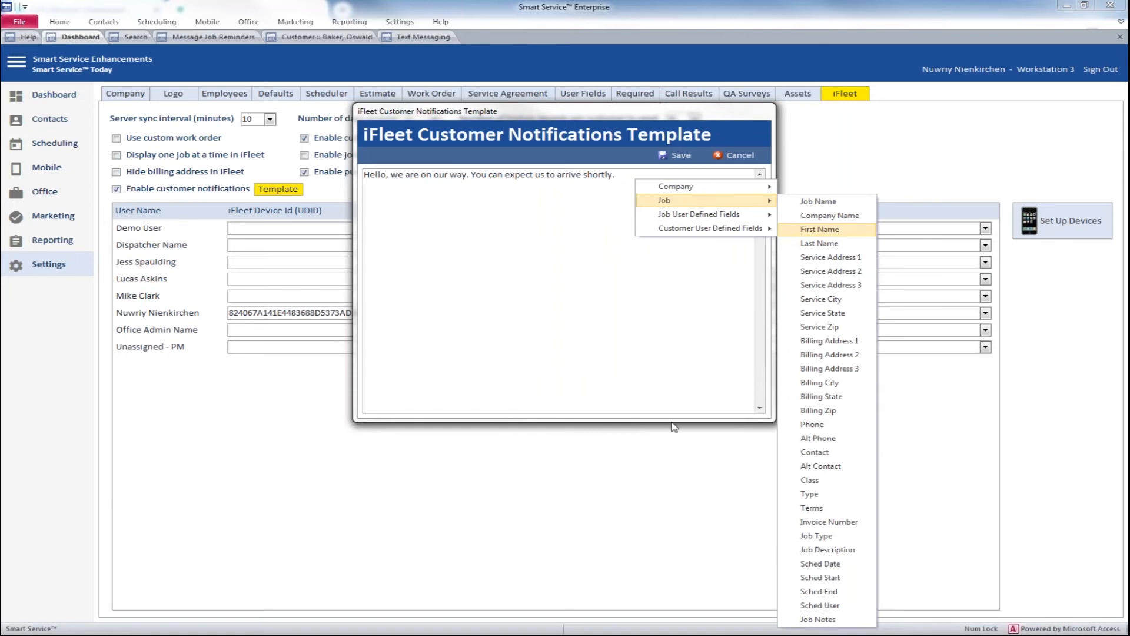
left_click(580, 236)
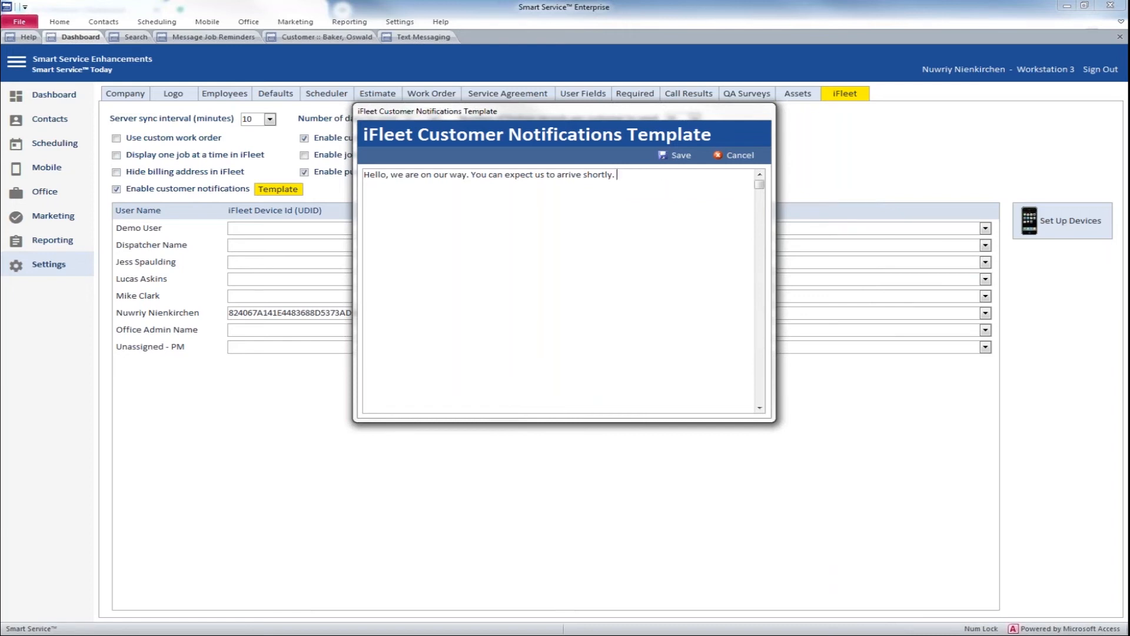
Step: Close the notification template and return to the Office overview by way of the Company settings
key("Escape")
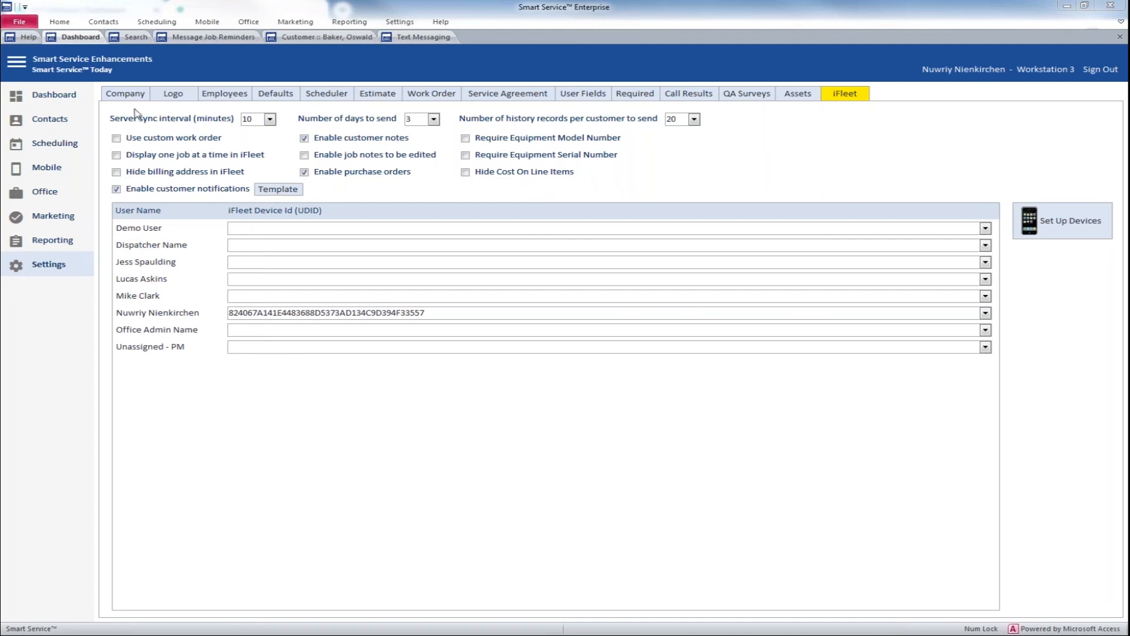
left_click(126, 94)
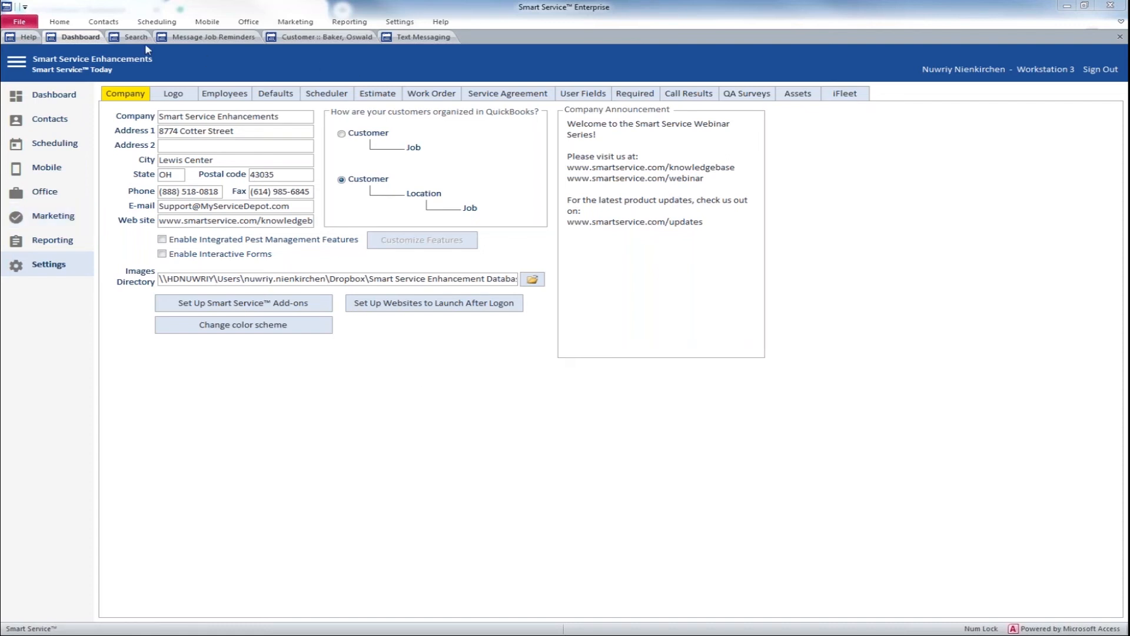
left_click(76, 189)
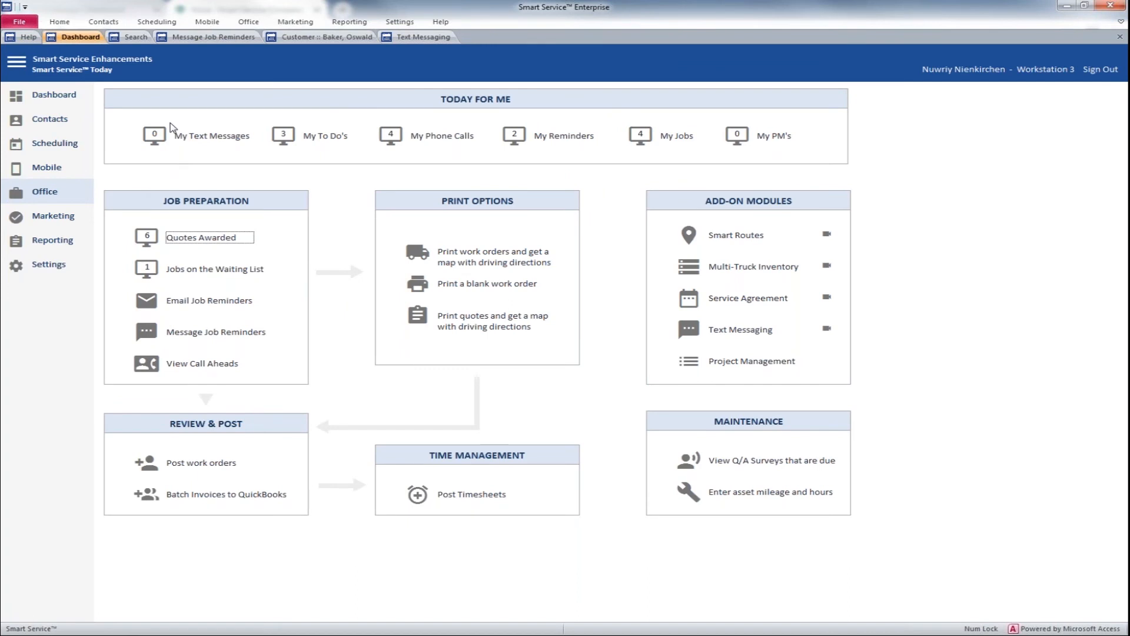